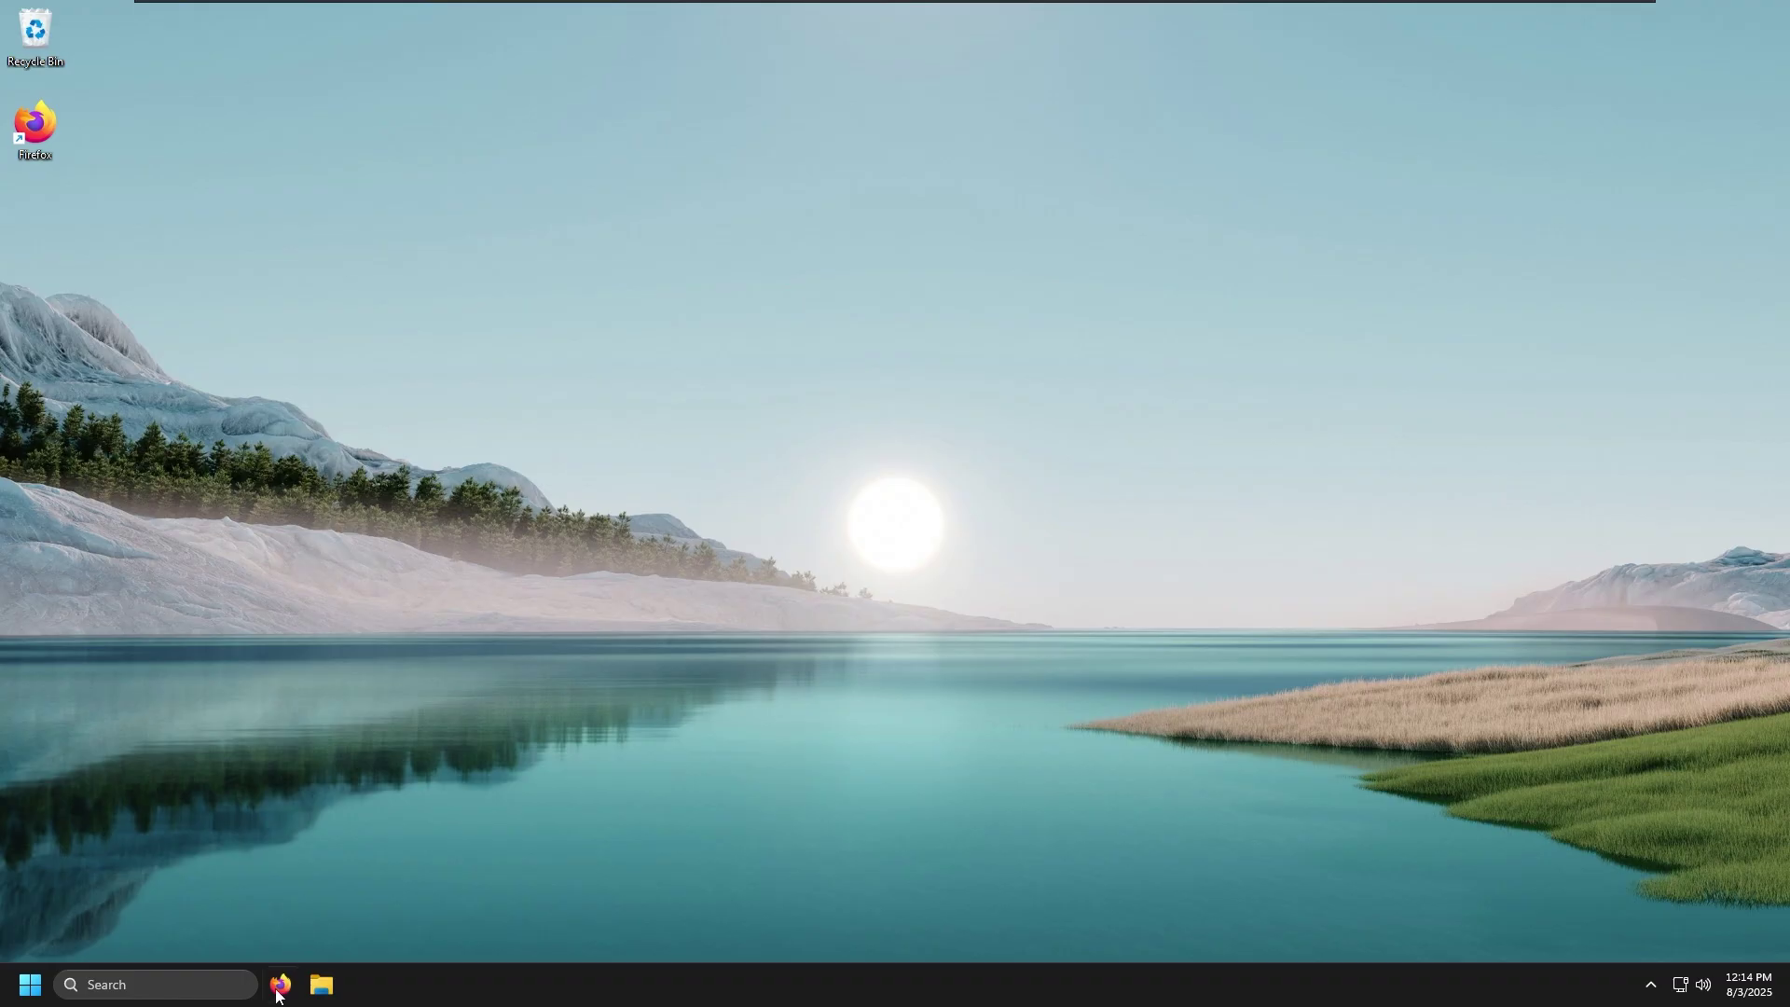
In a new Firefox window, search DuckDuckGo for Rufus and open rufus.ie.
left_click(280, 984)
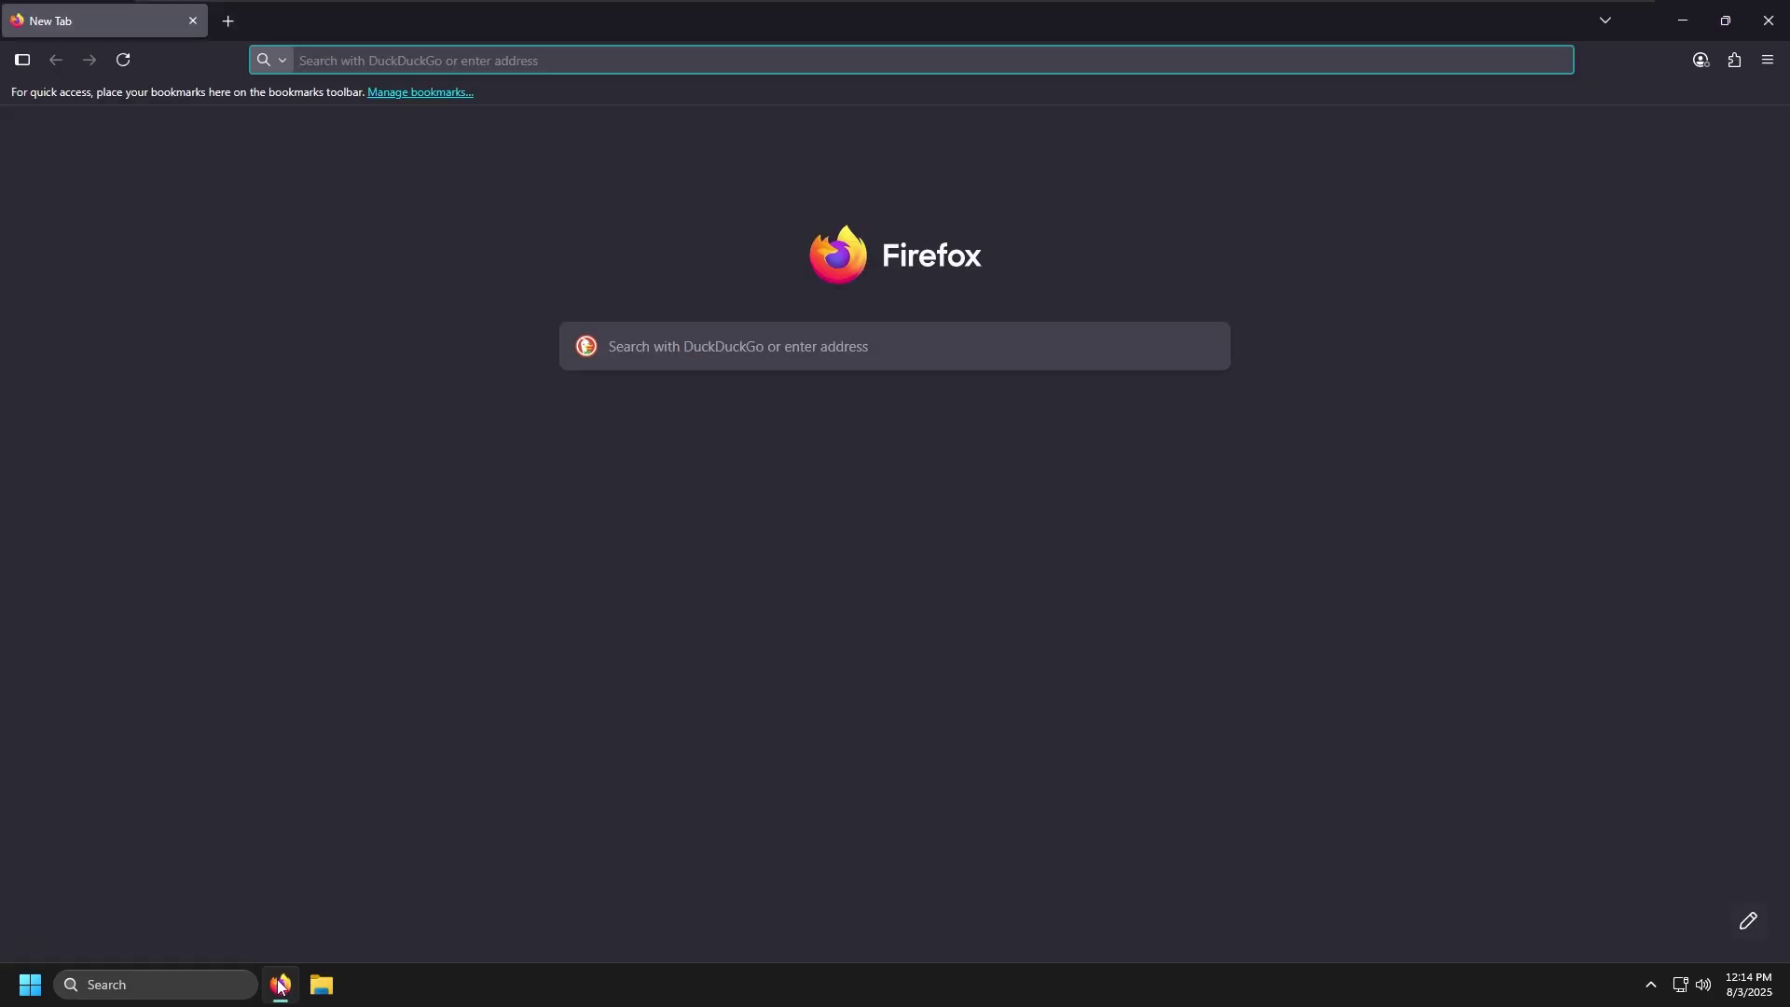
left_click(895, 346)
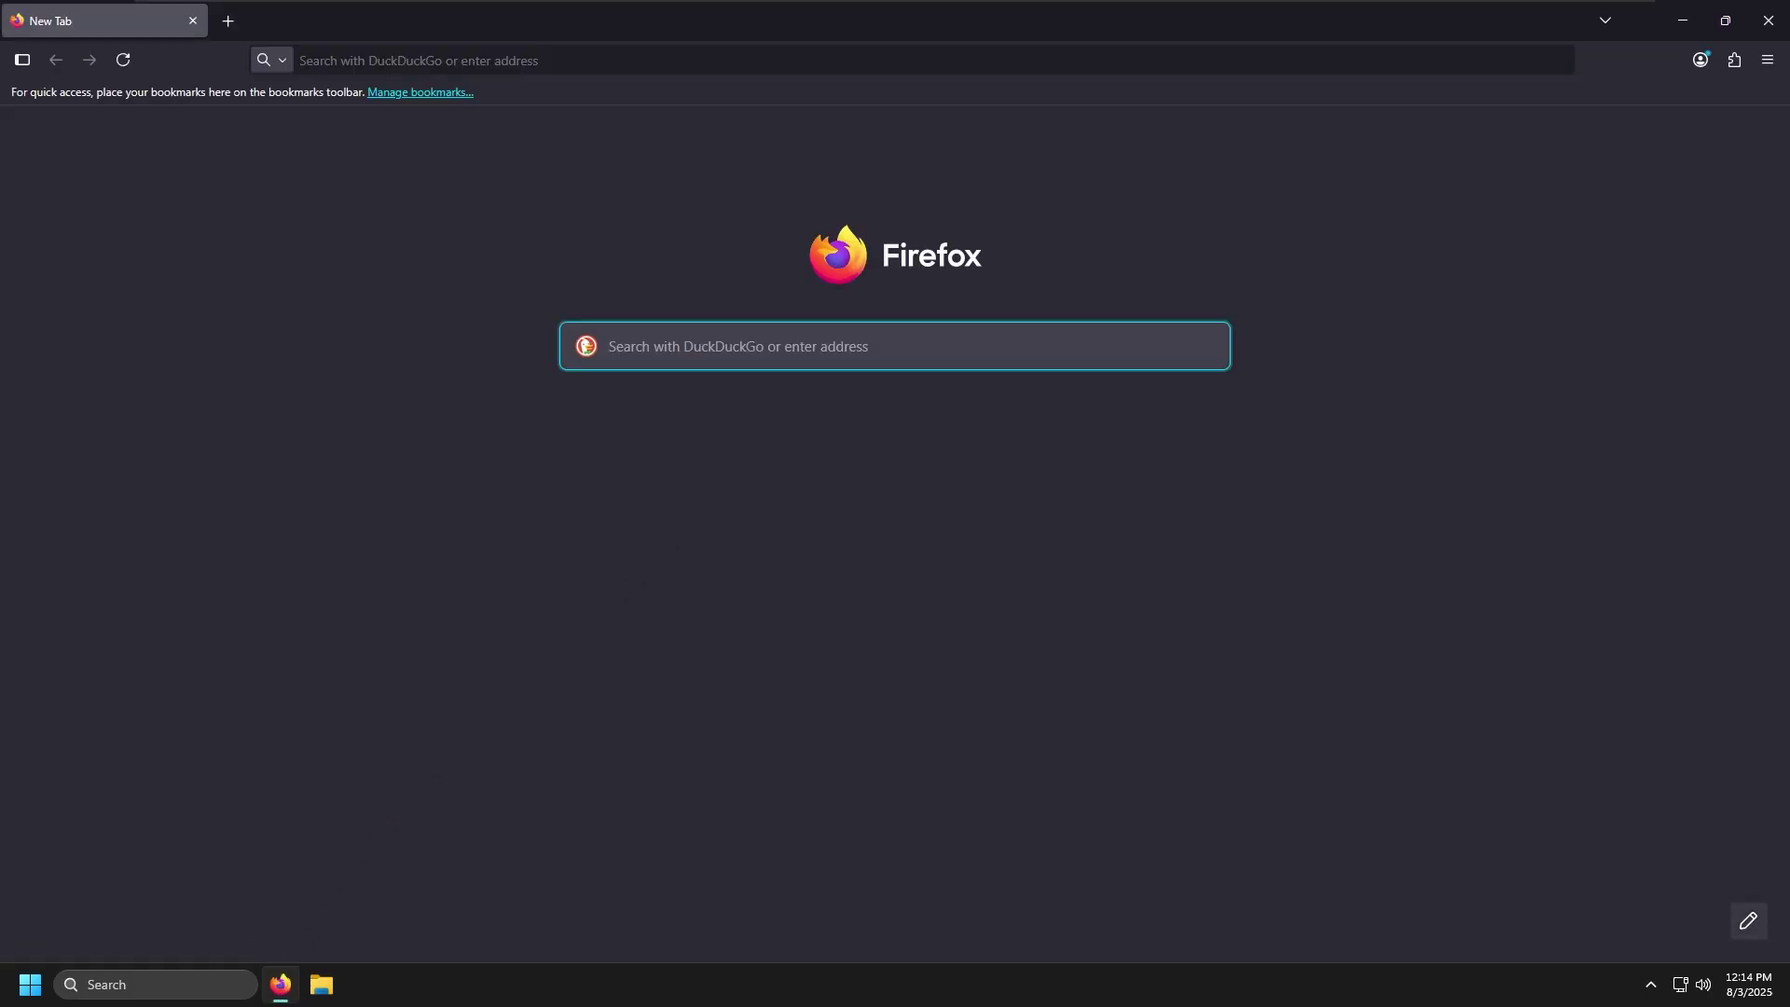
type("Rufus")
key("Return")
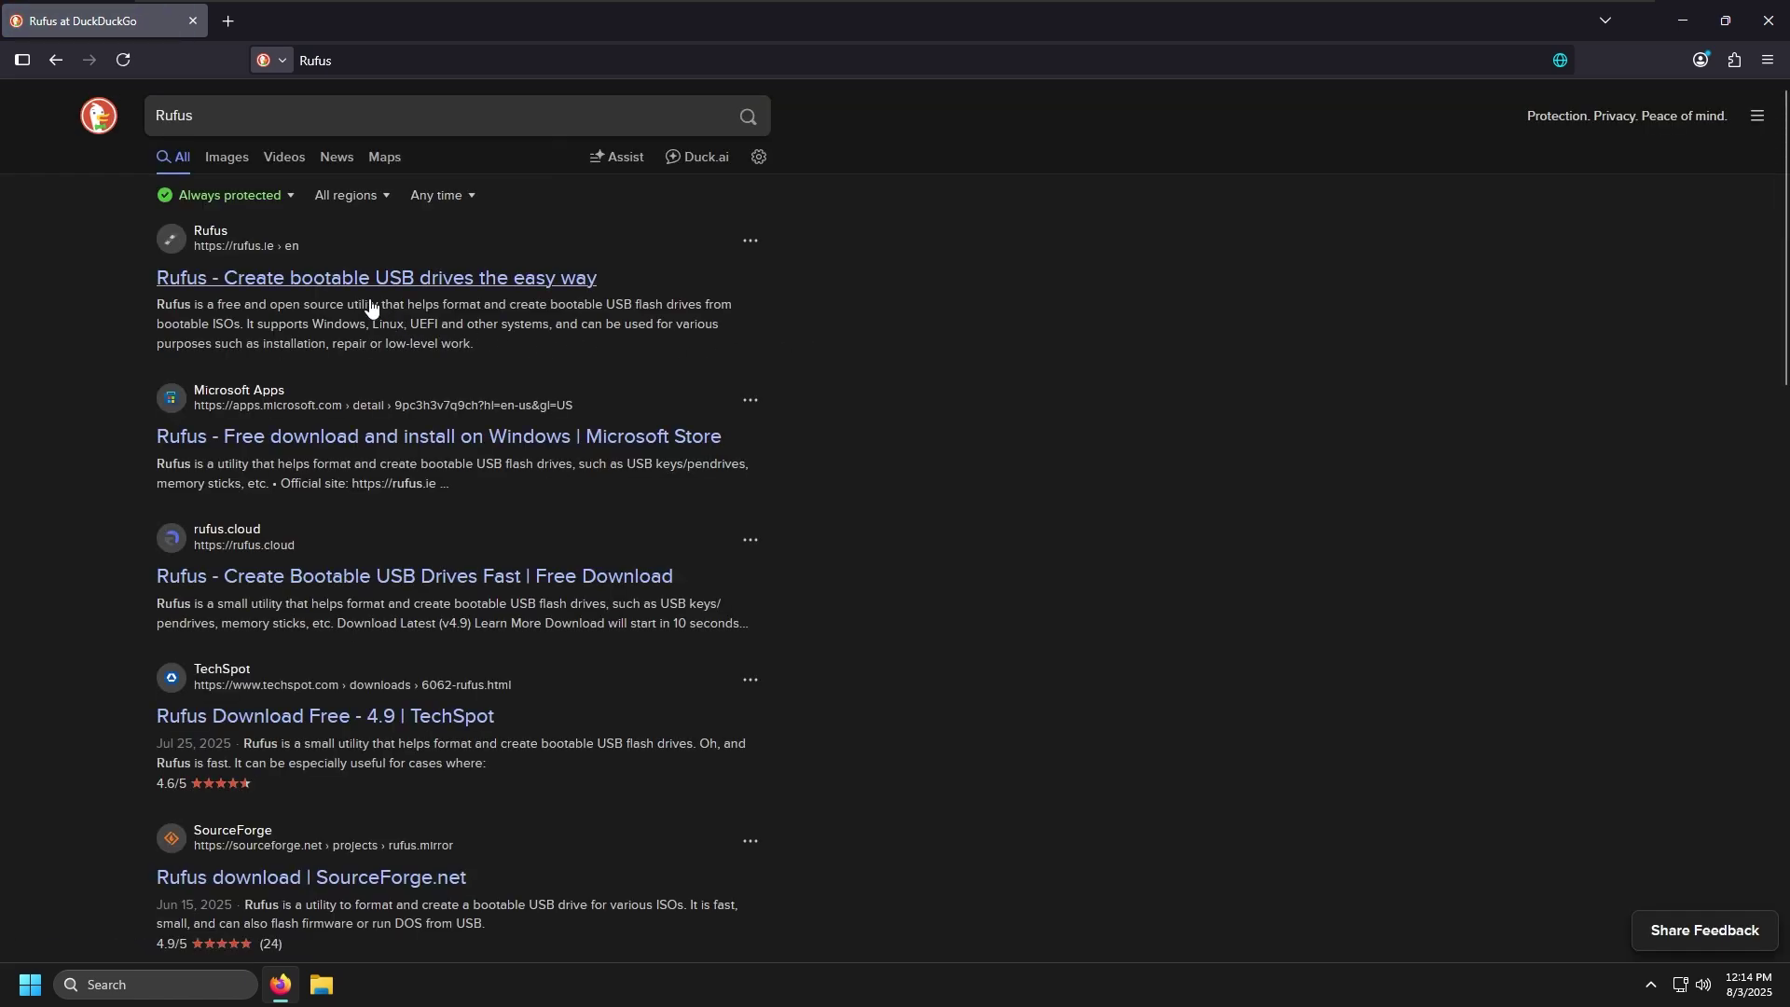
left_click(330, 280)
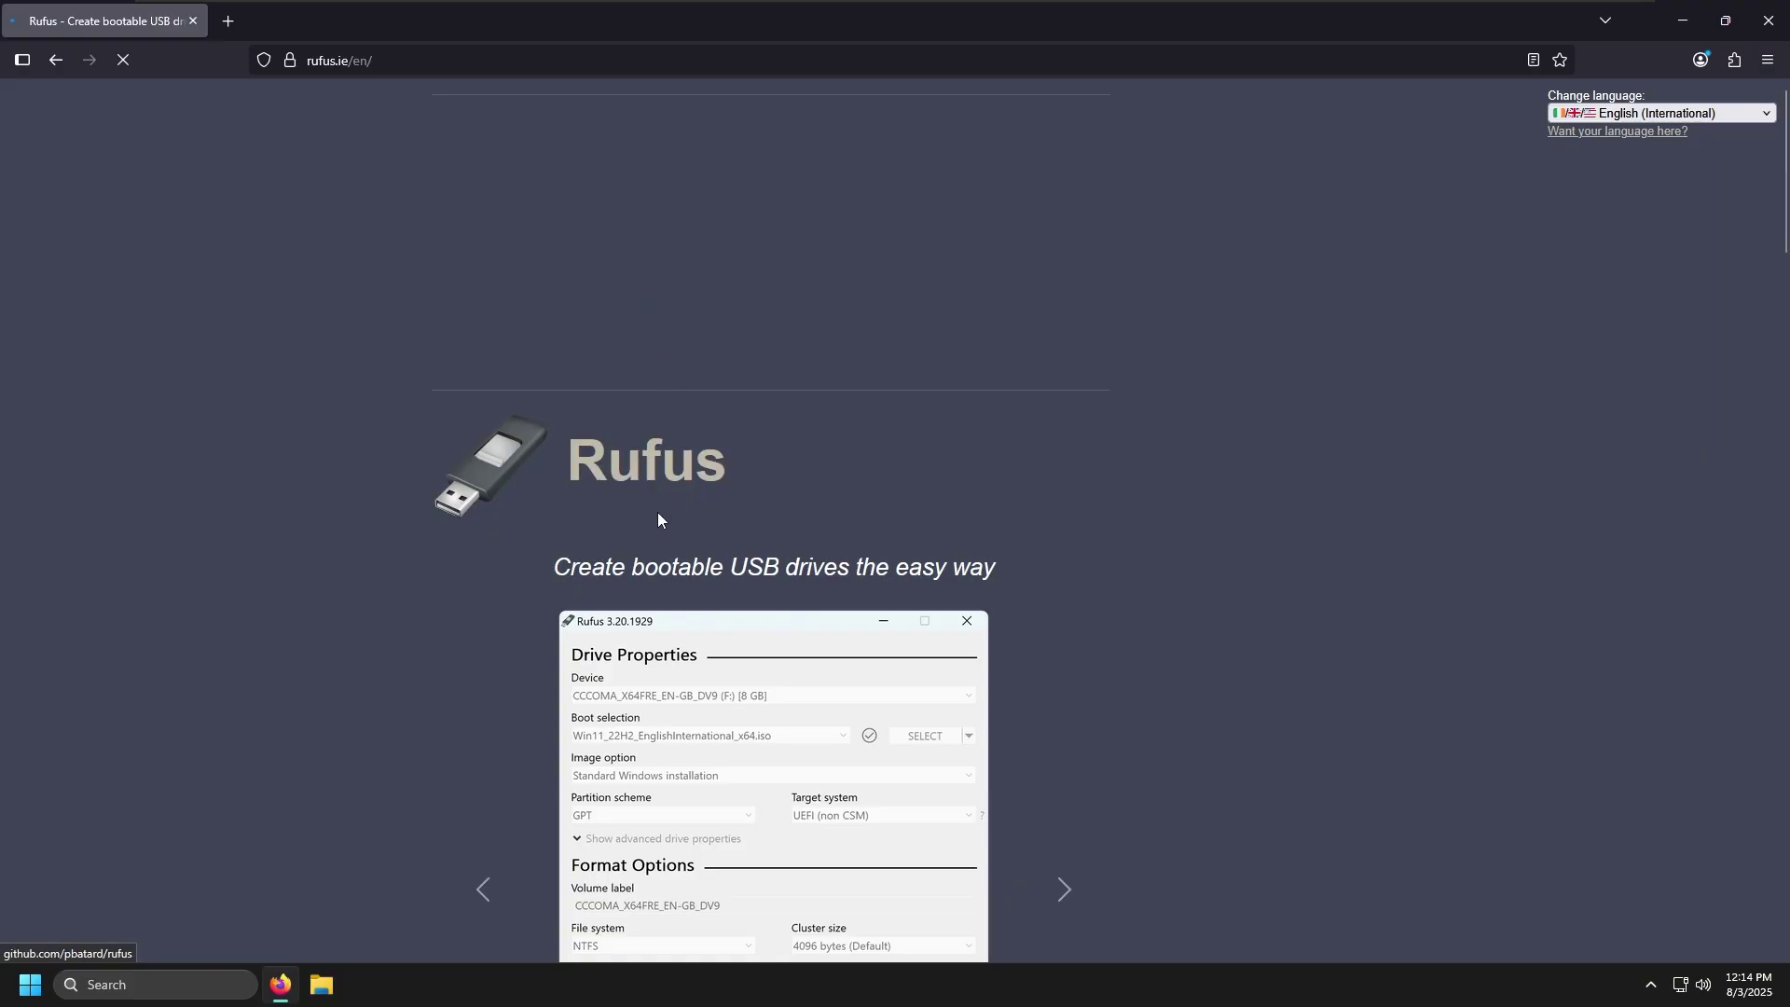
Download the portable build rufus-4.9p.exe and dismiss the ad overlay.
scroll(657, 519, "down", 2)
scroll(537, 607, "down", 7)
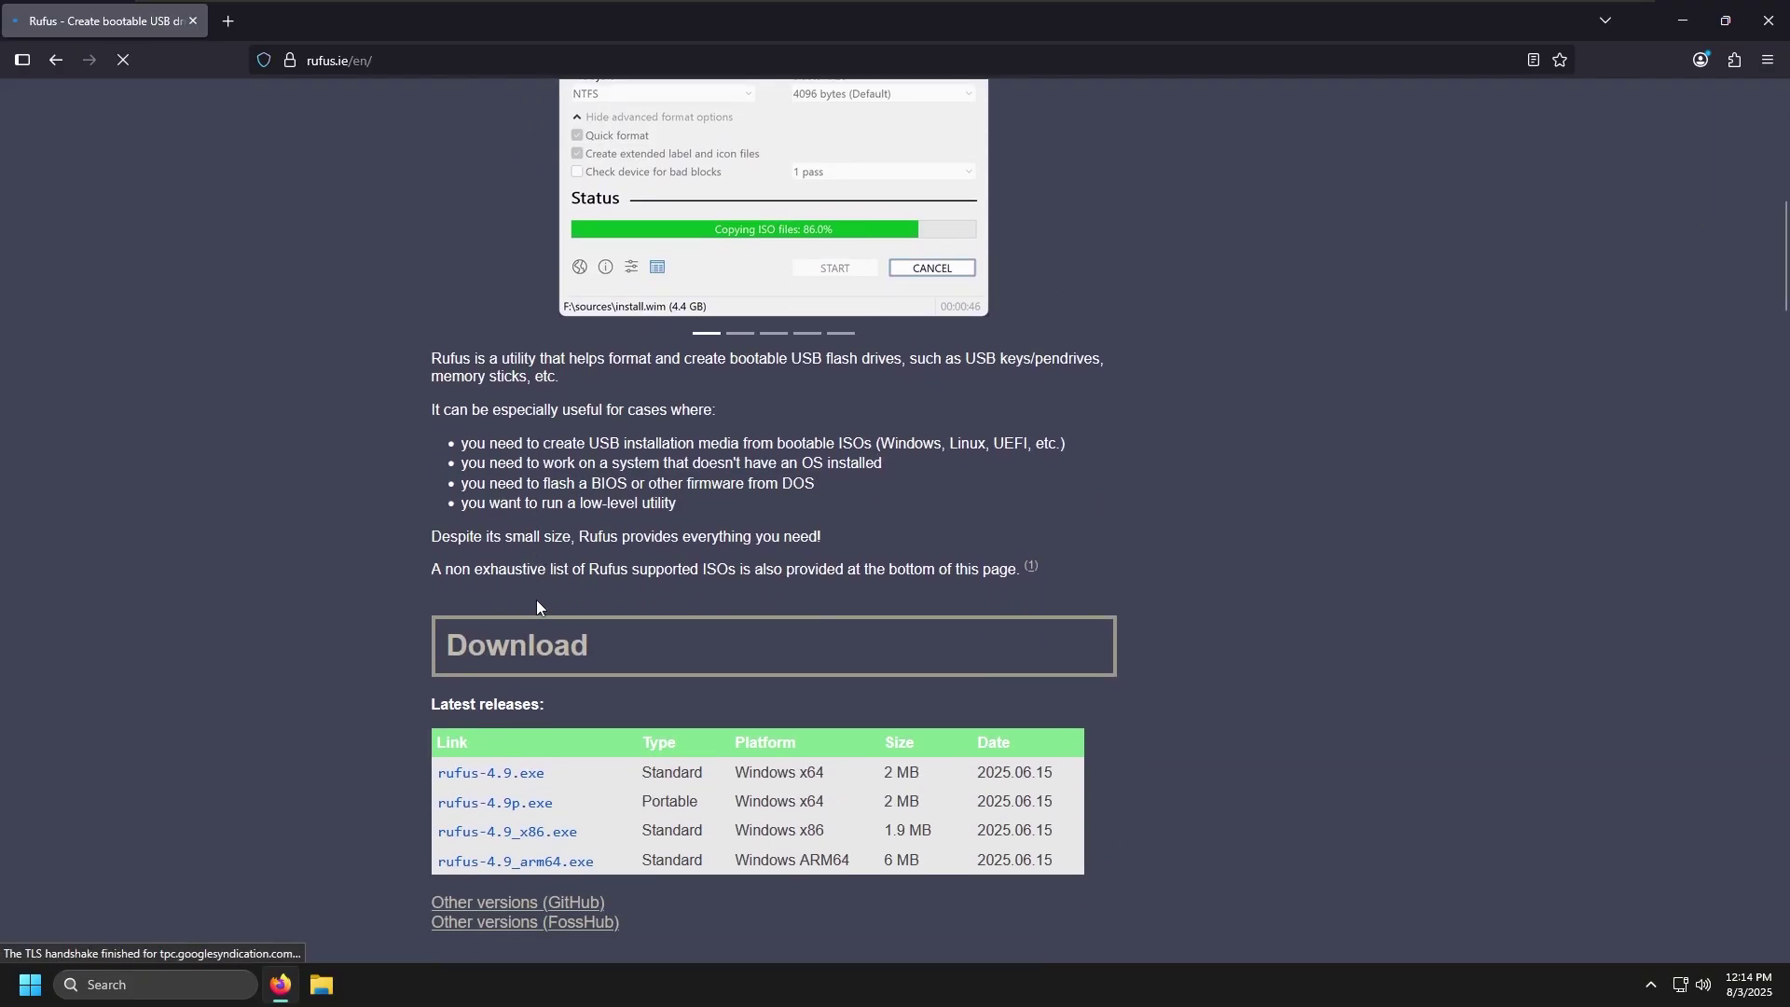
scroll(537, 607, "down", 3)
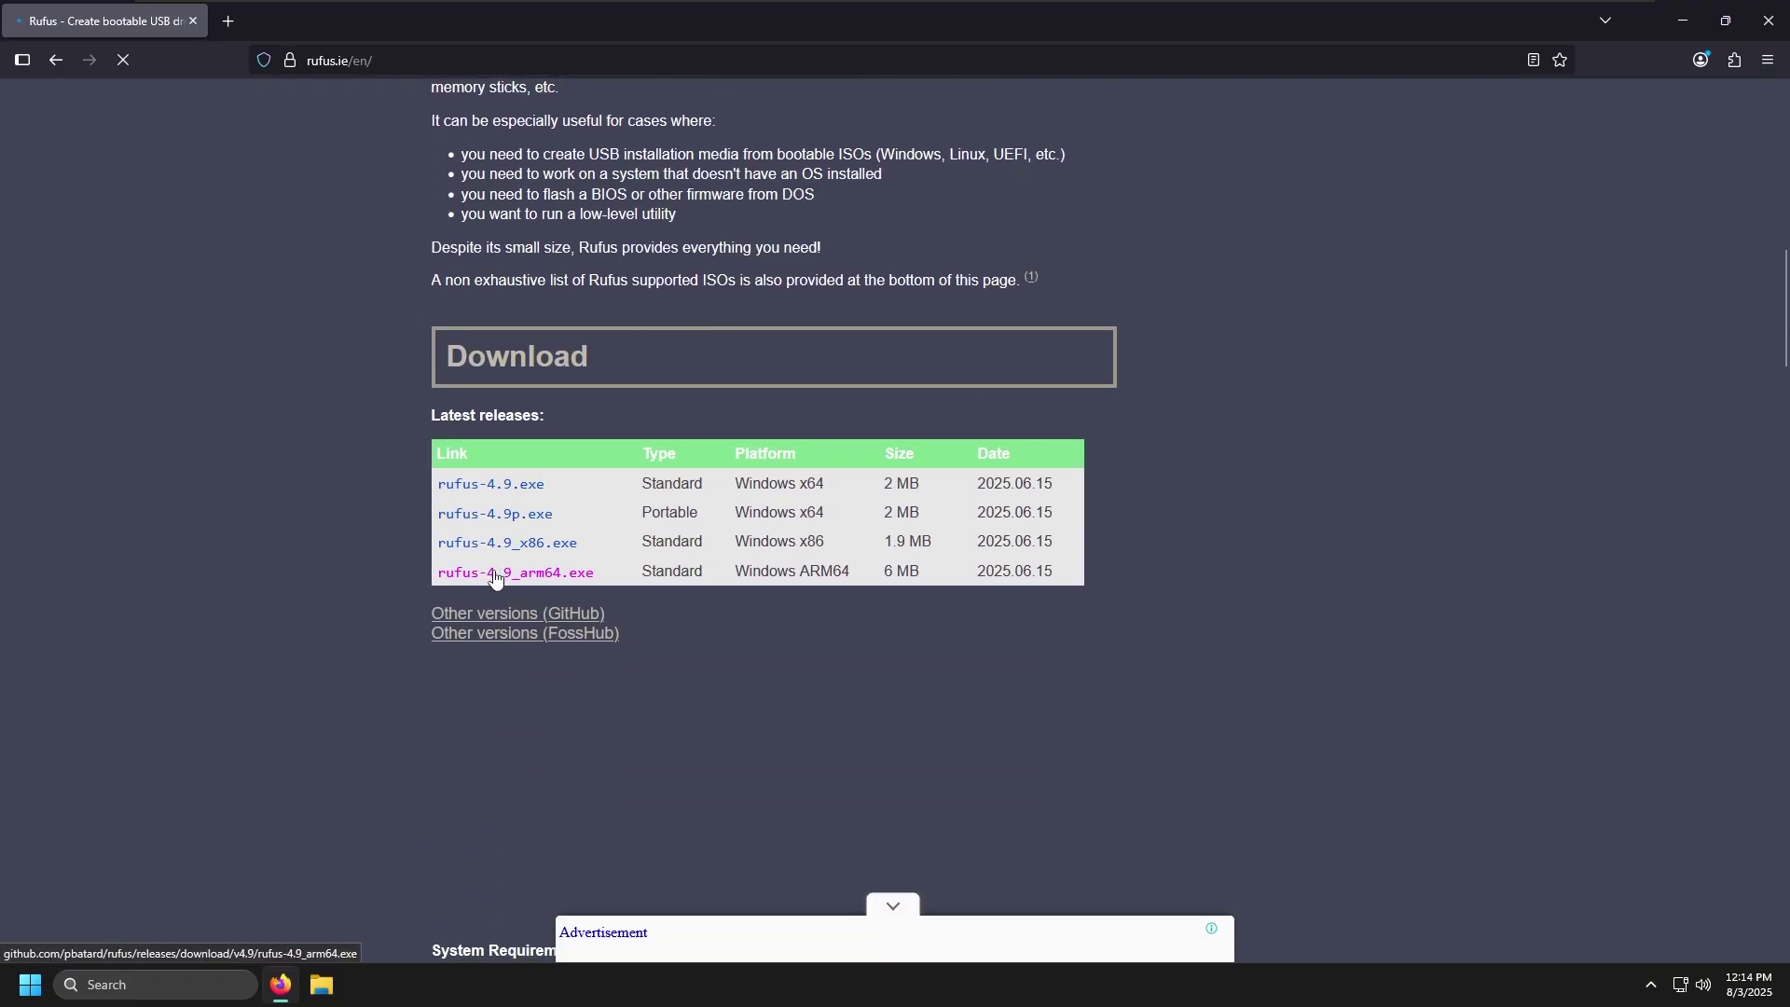
left_click(476, 518)
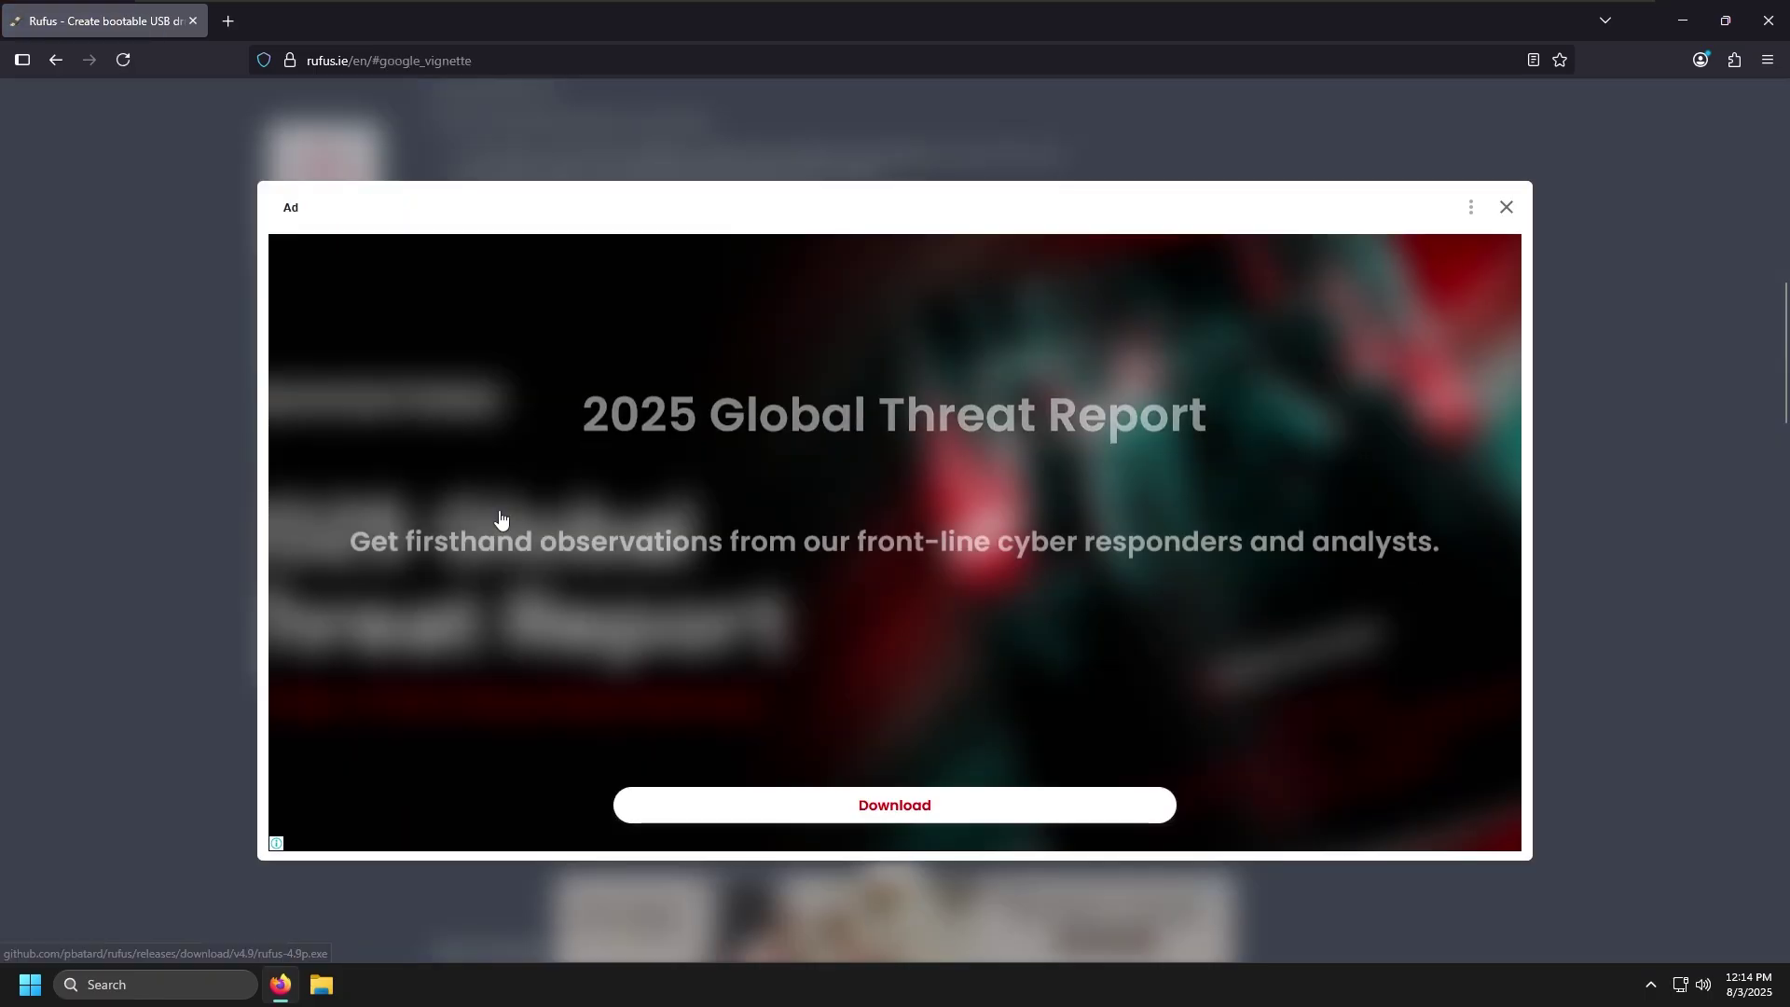
left_click(1509, 206)
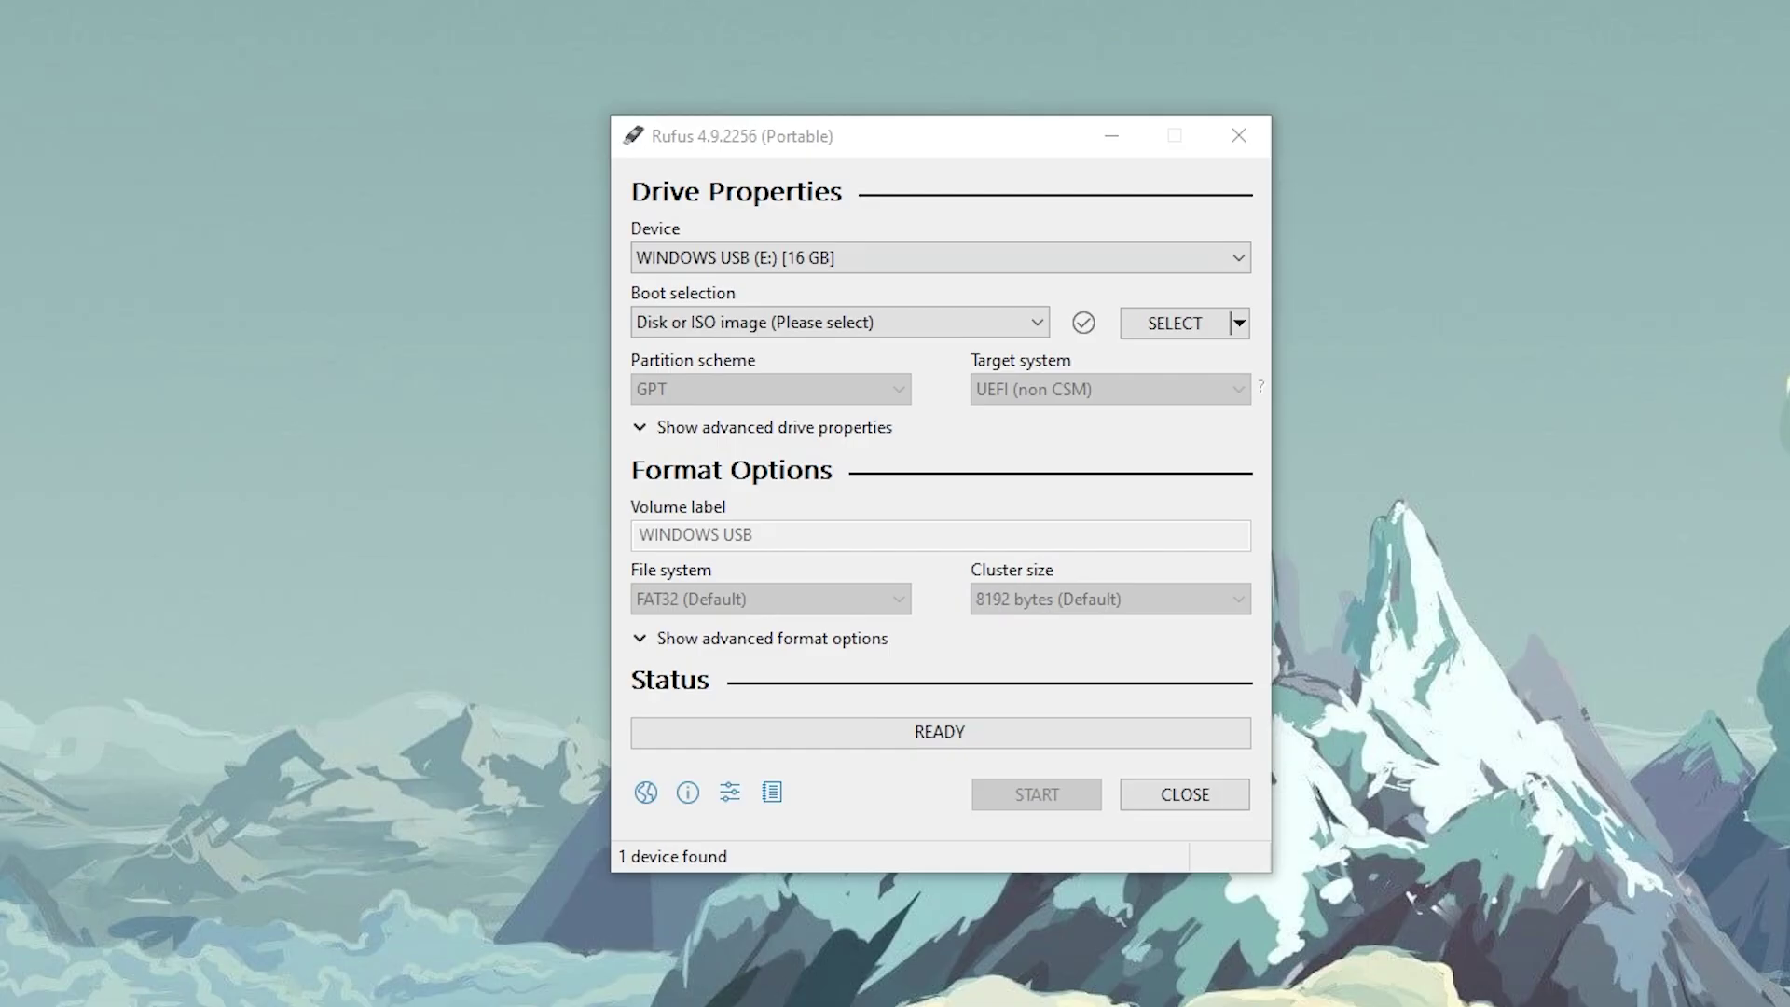
Keep WINDOWS USB (E:) and 'Disk or ISO image', then load the Windows 11 IoT Enterprise LTSC 2024 ISO.
left_click(903, 264)
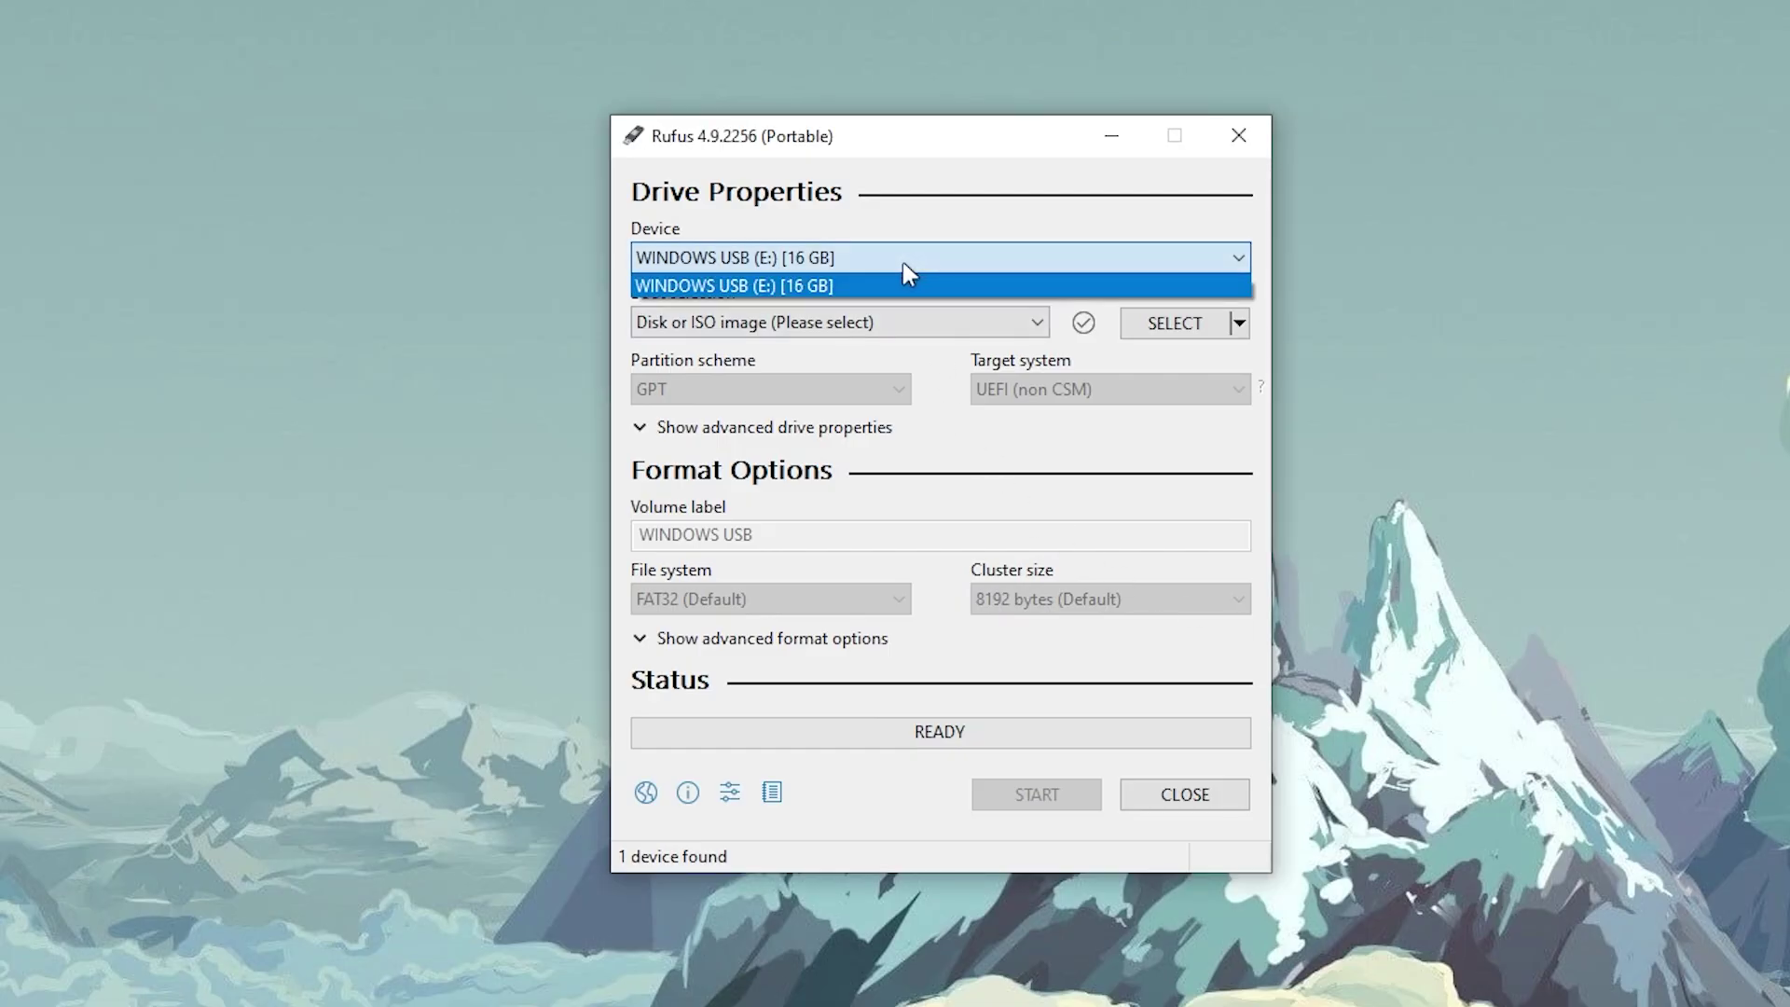
left_click(753, 283)
left_click(790, 322)
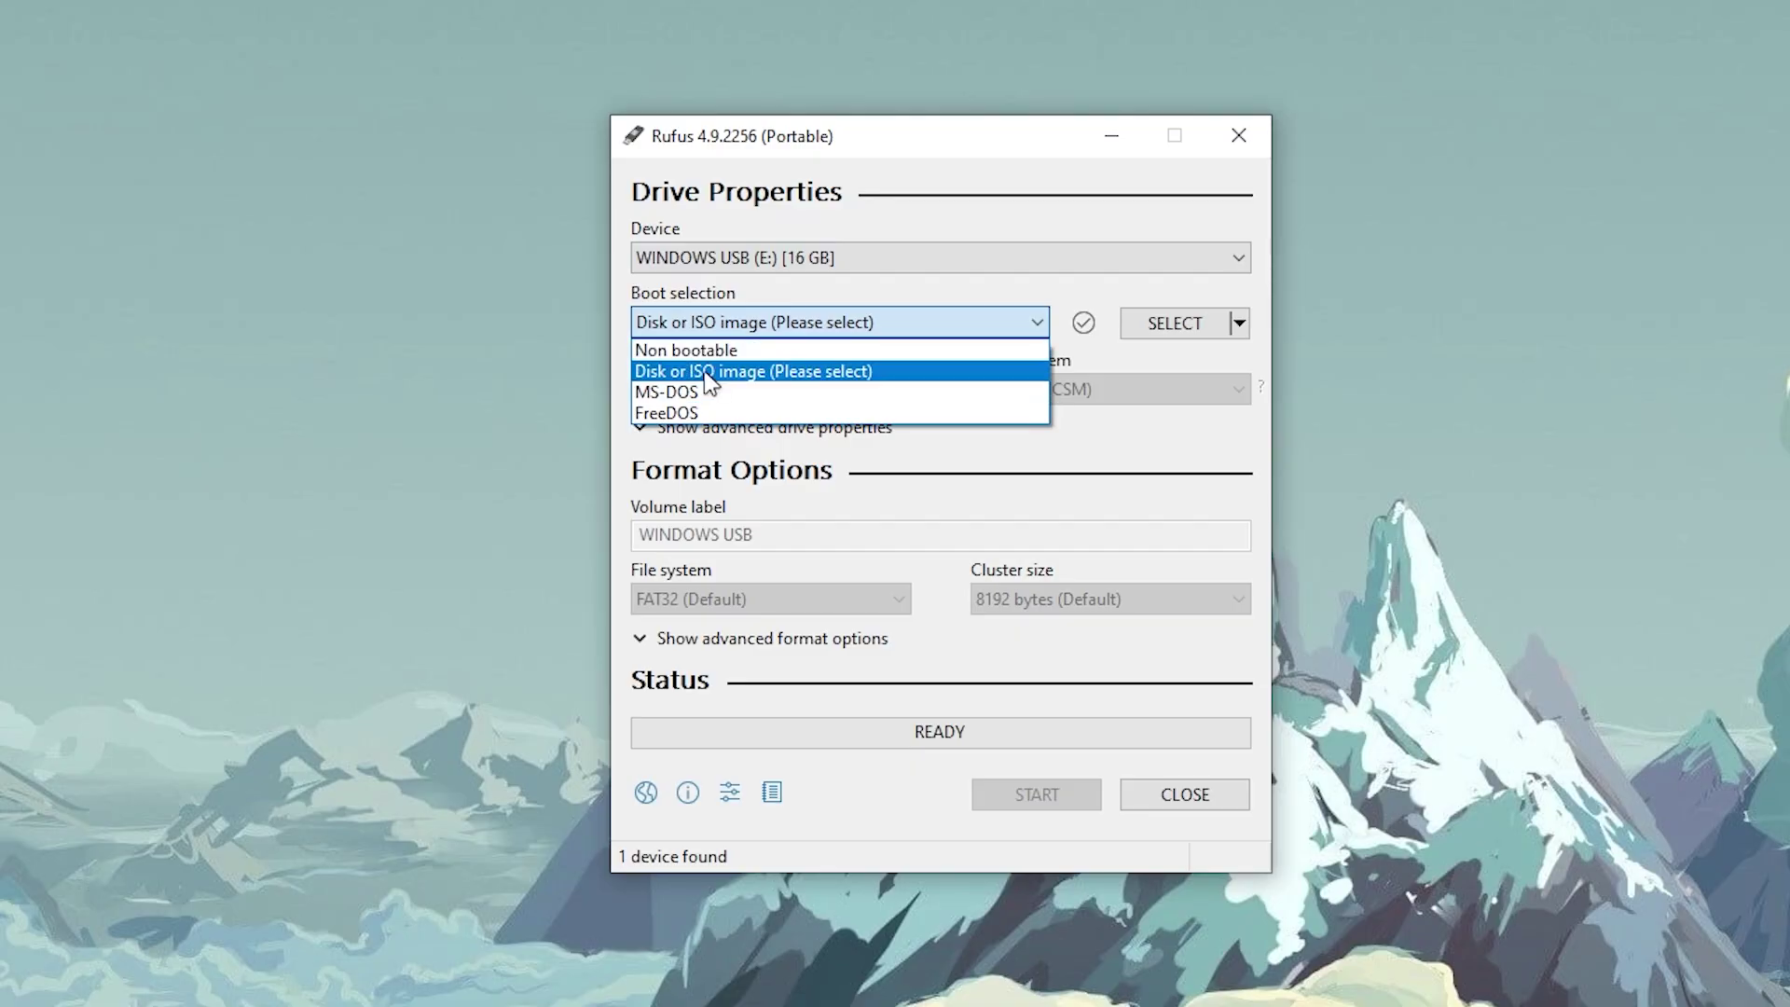
left_click(896, 373)
left_click(1172, 324)
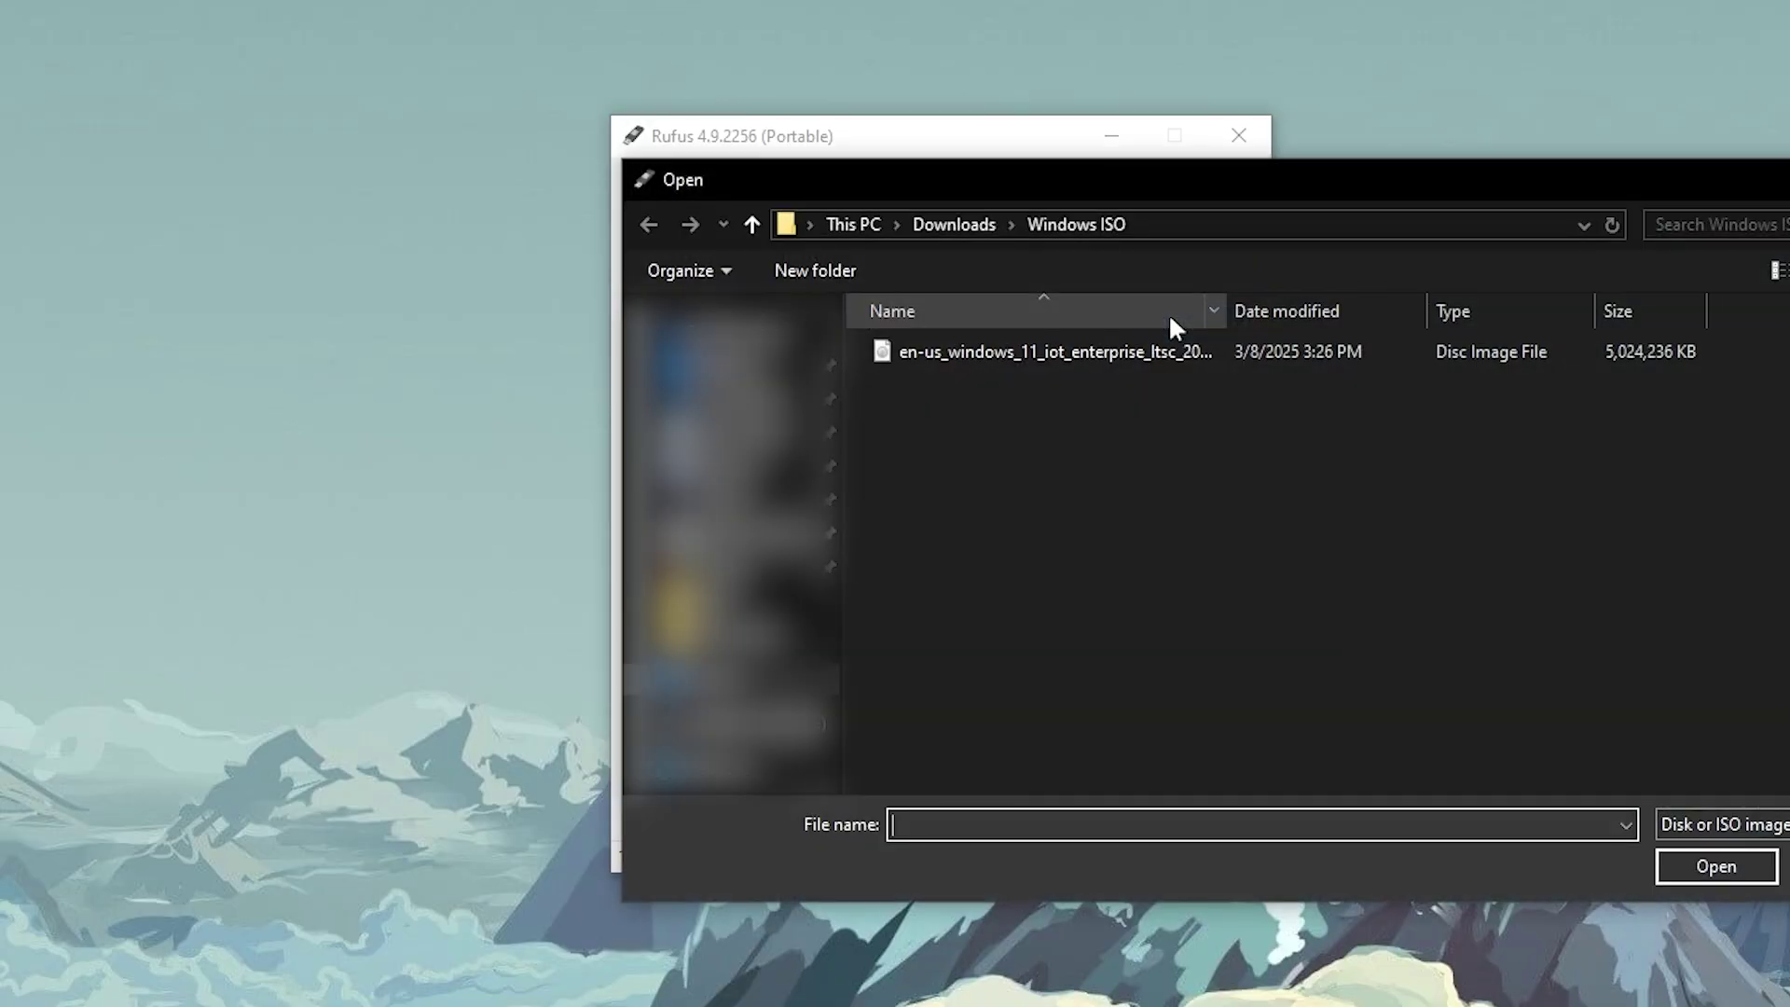
double_click(968, 354)
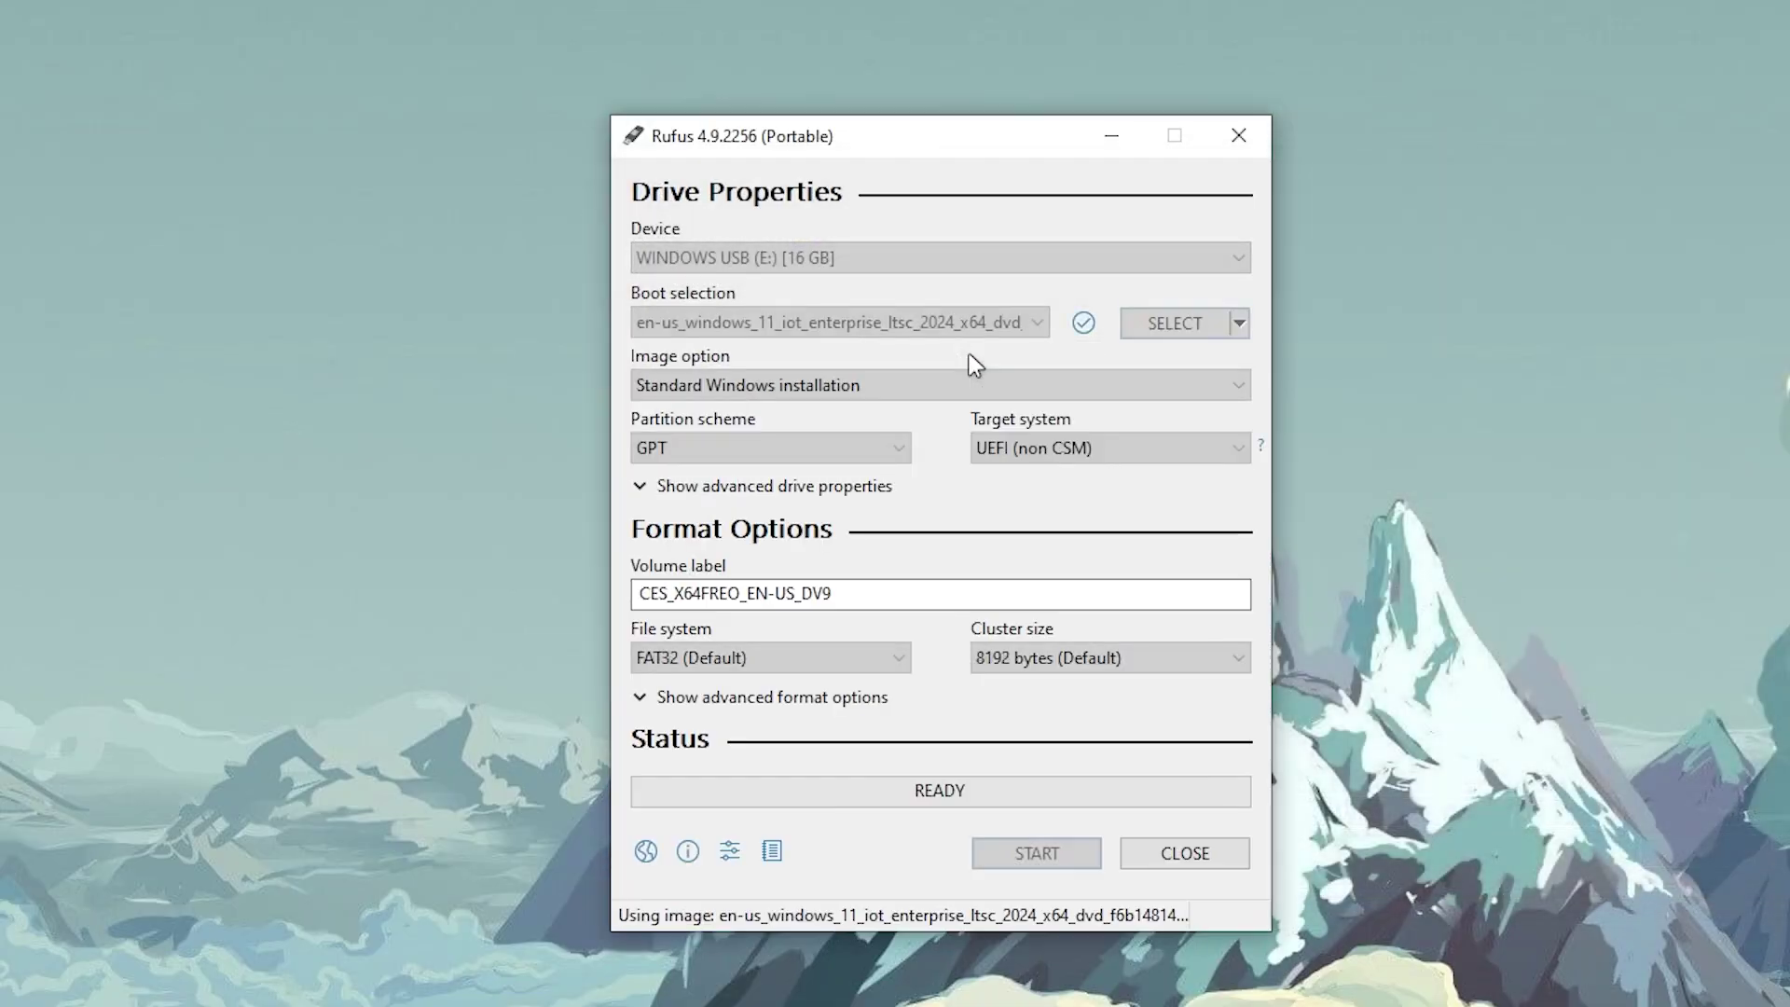
left_click(859, 452)
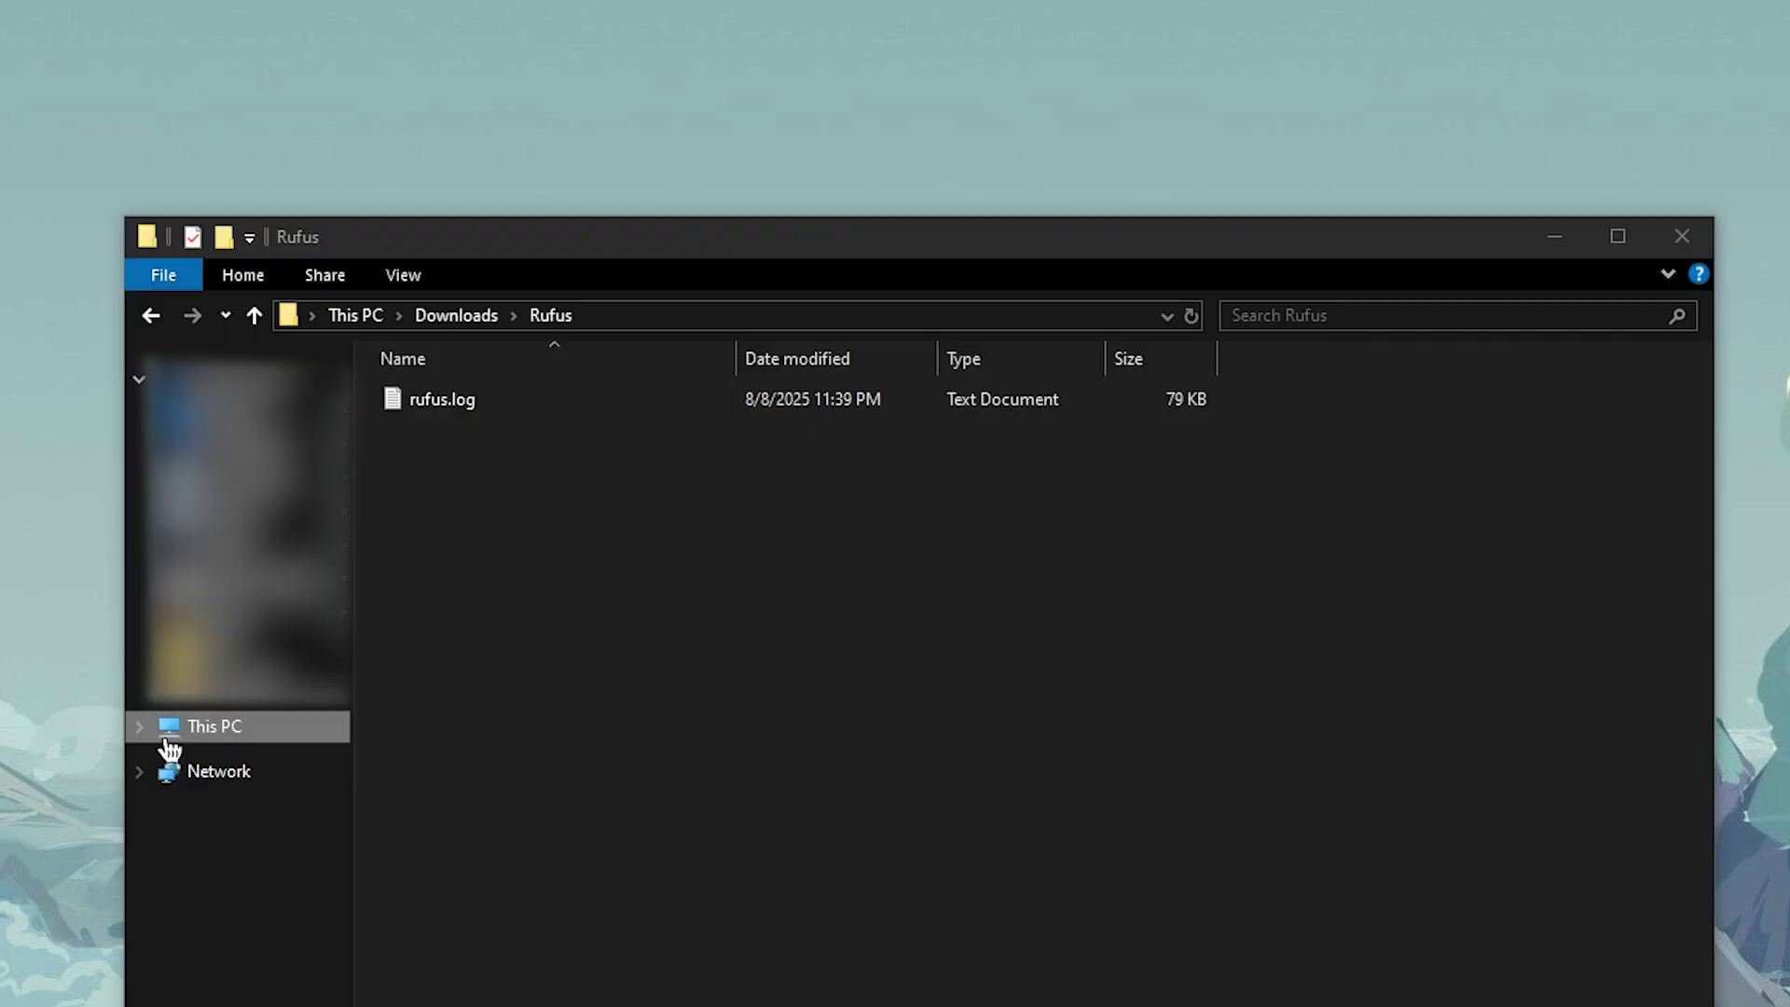
Open Disk Management through This PC's Manage option.
right_click(239, 727)
left_click(310, 788)
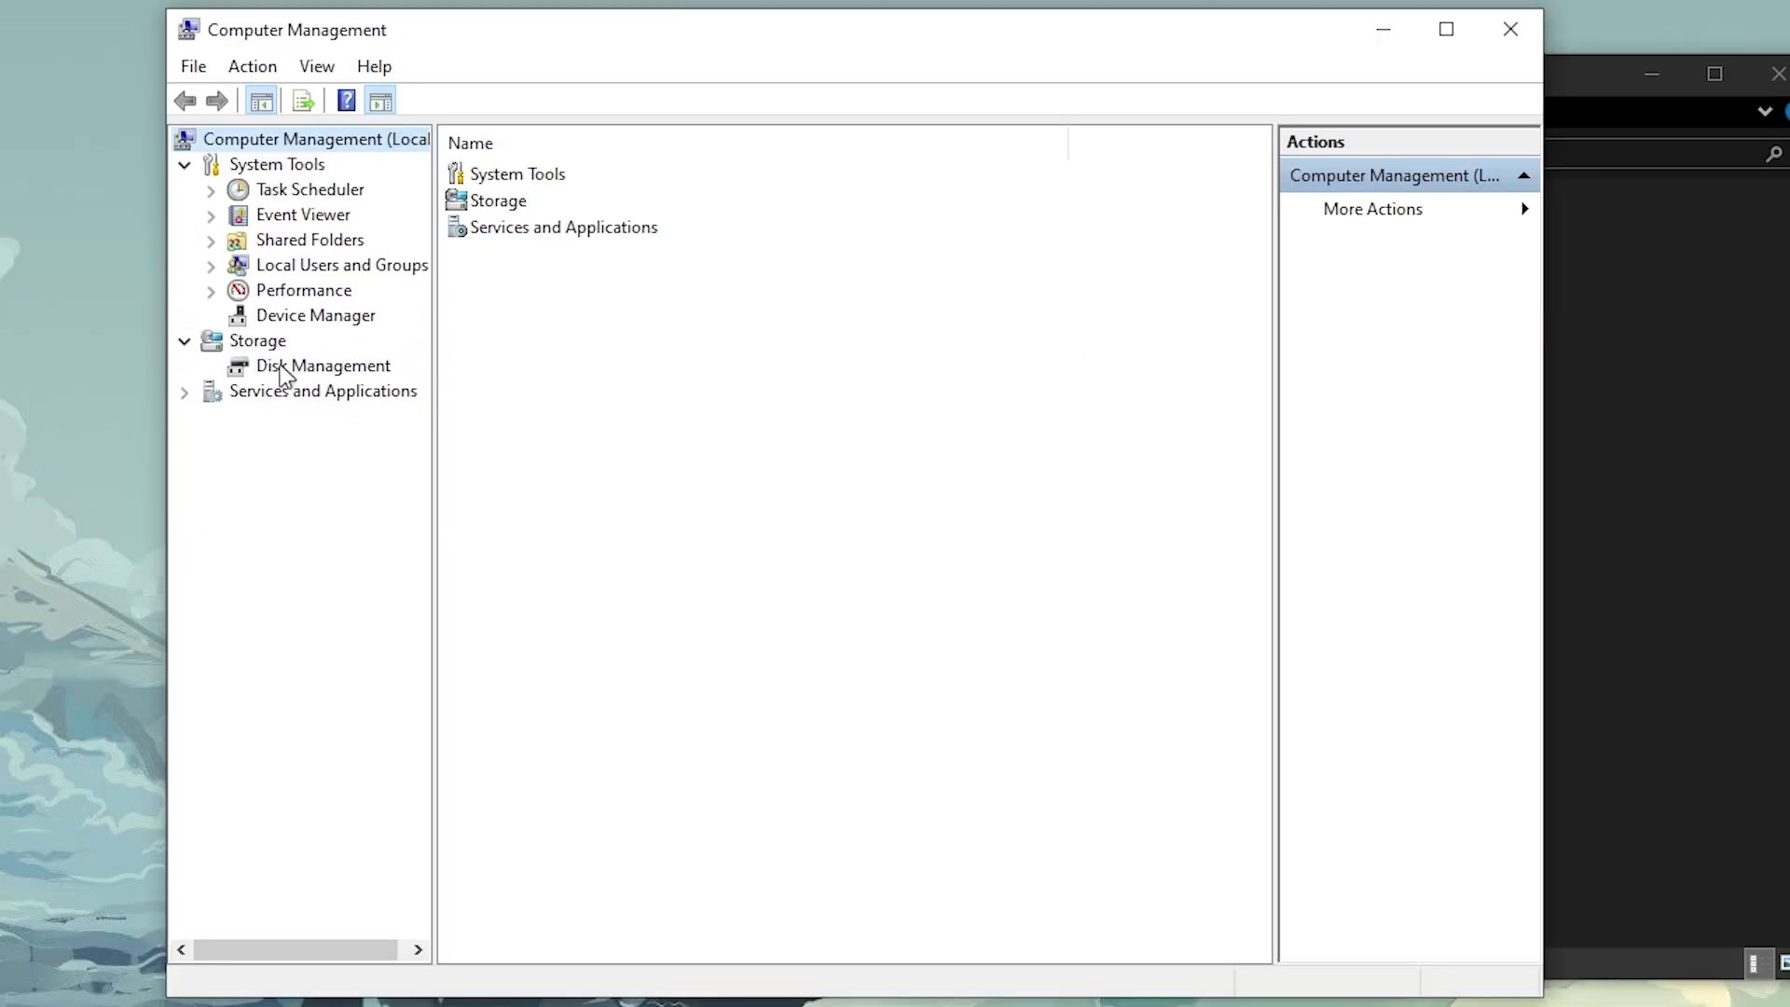
left_click(285, 369)
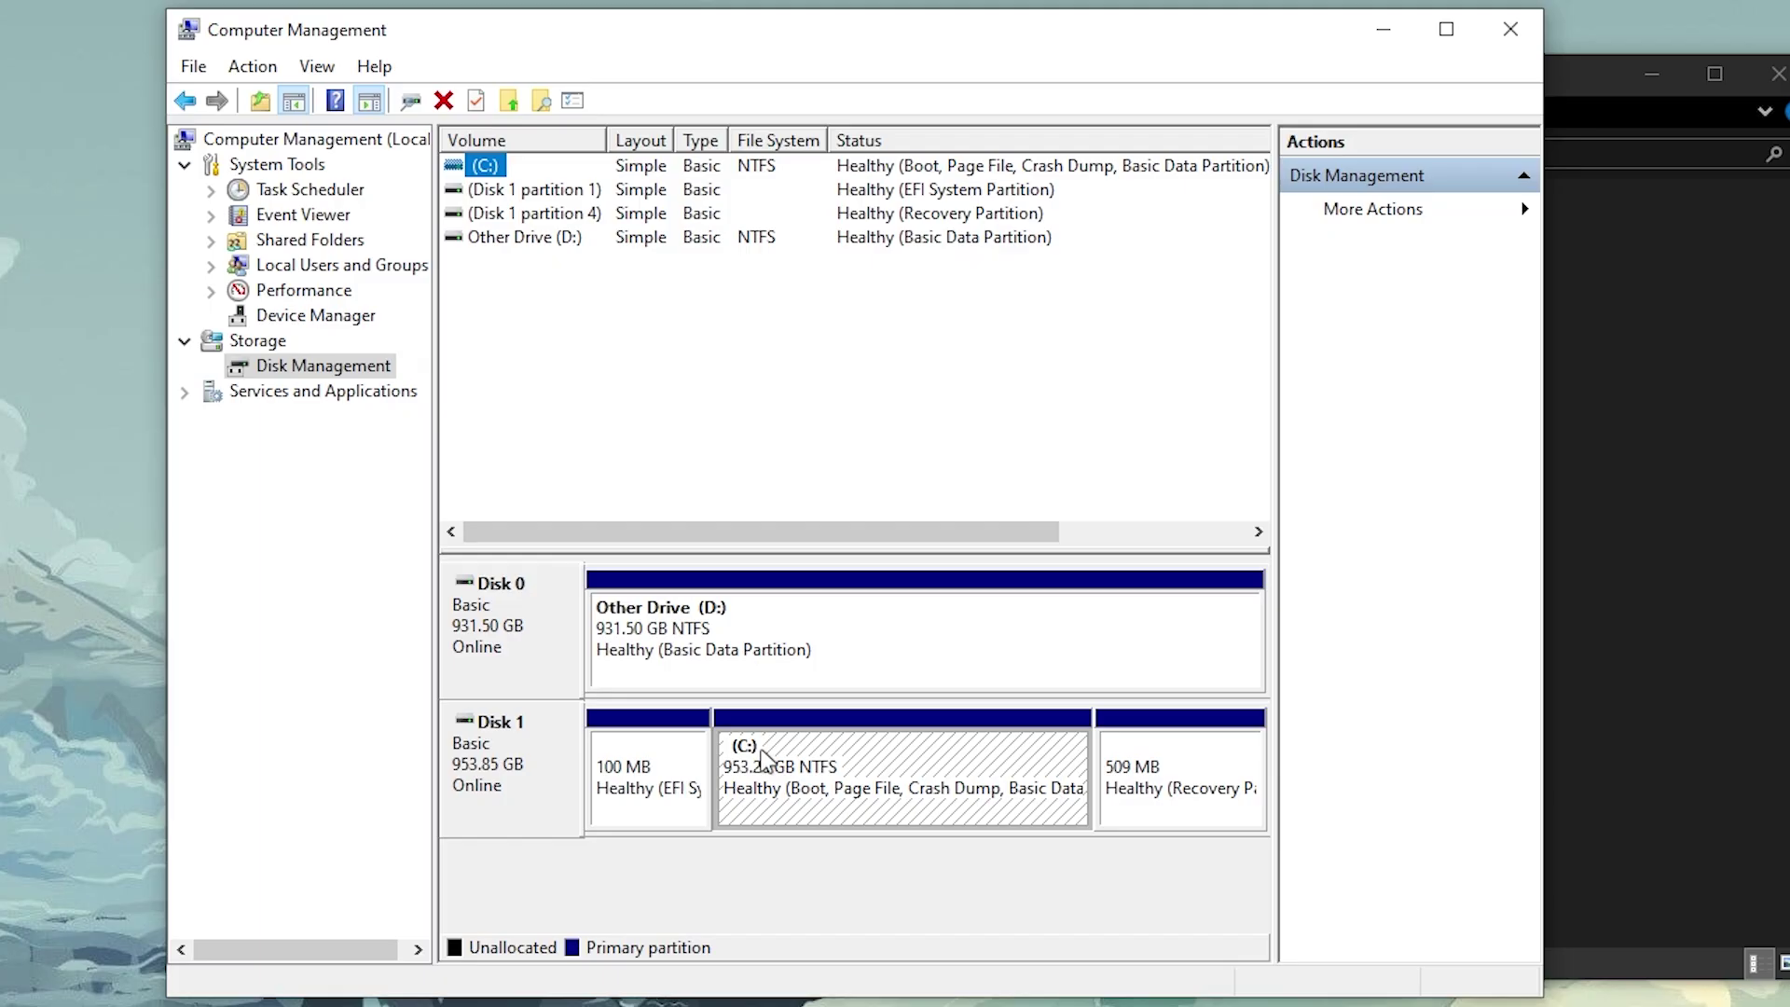
Open Disk 1's properties and check its partition style is GUID Partition Table (GPT).
left_click(750, 765)
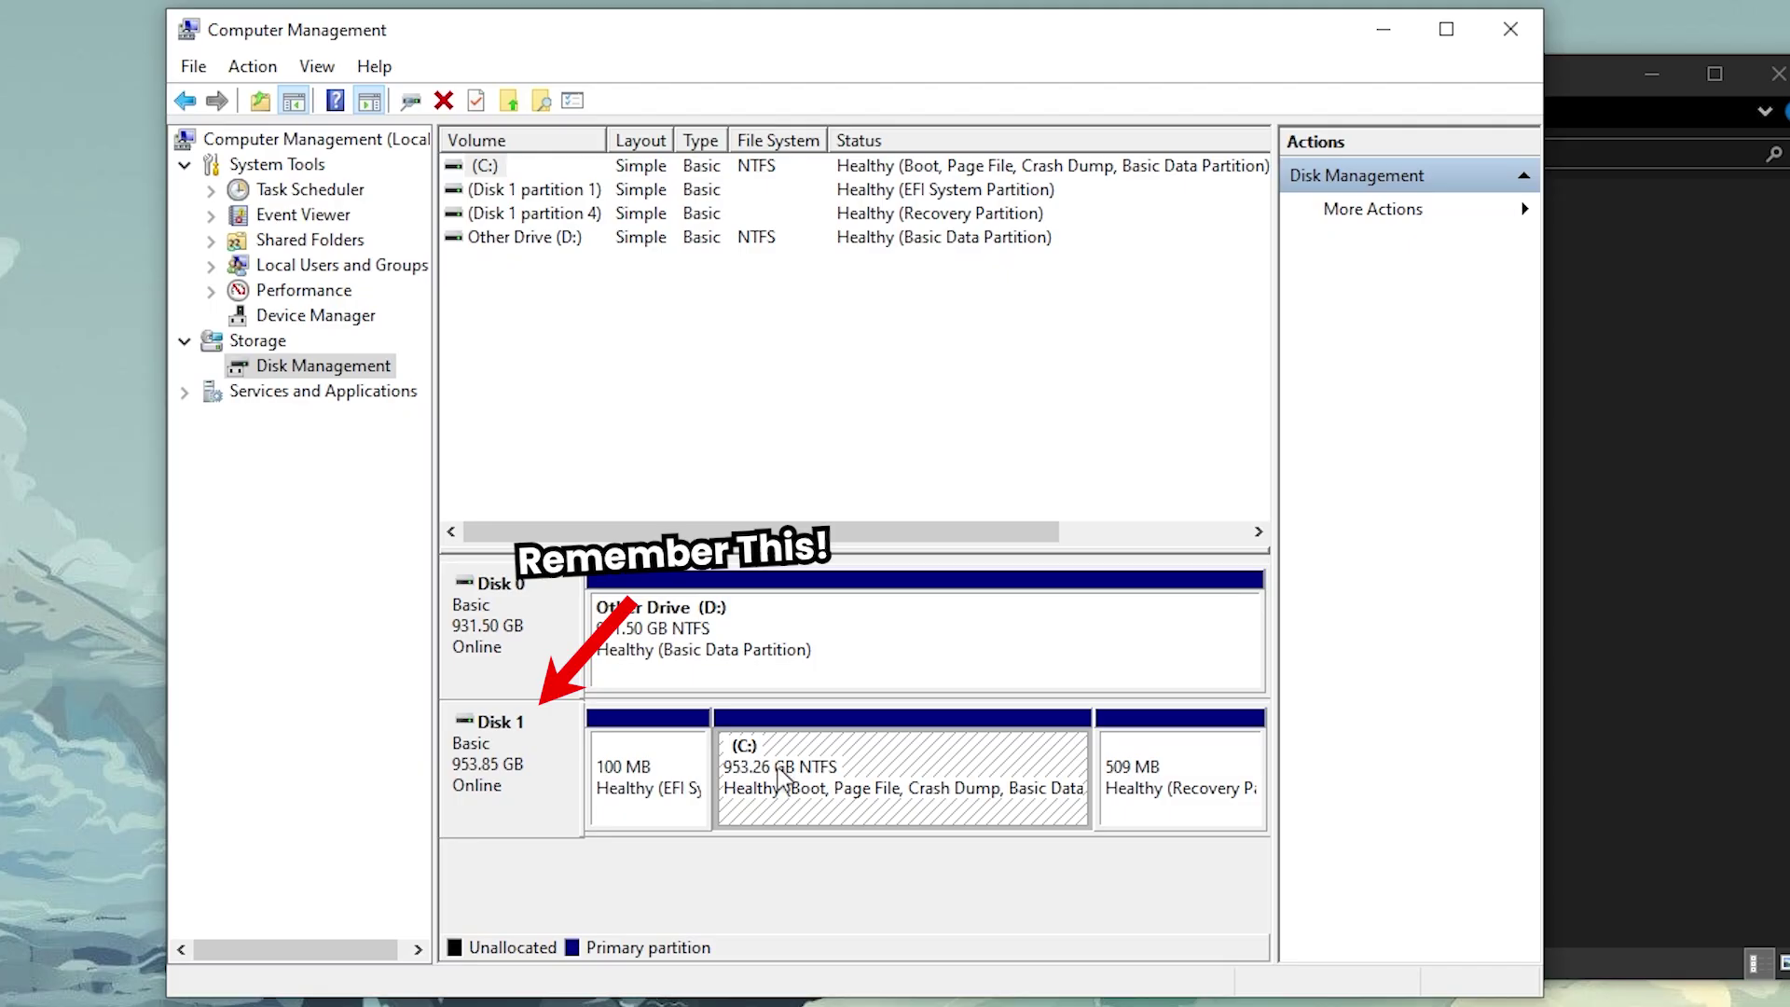
left_click(571, 813)
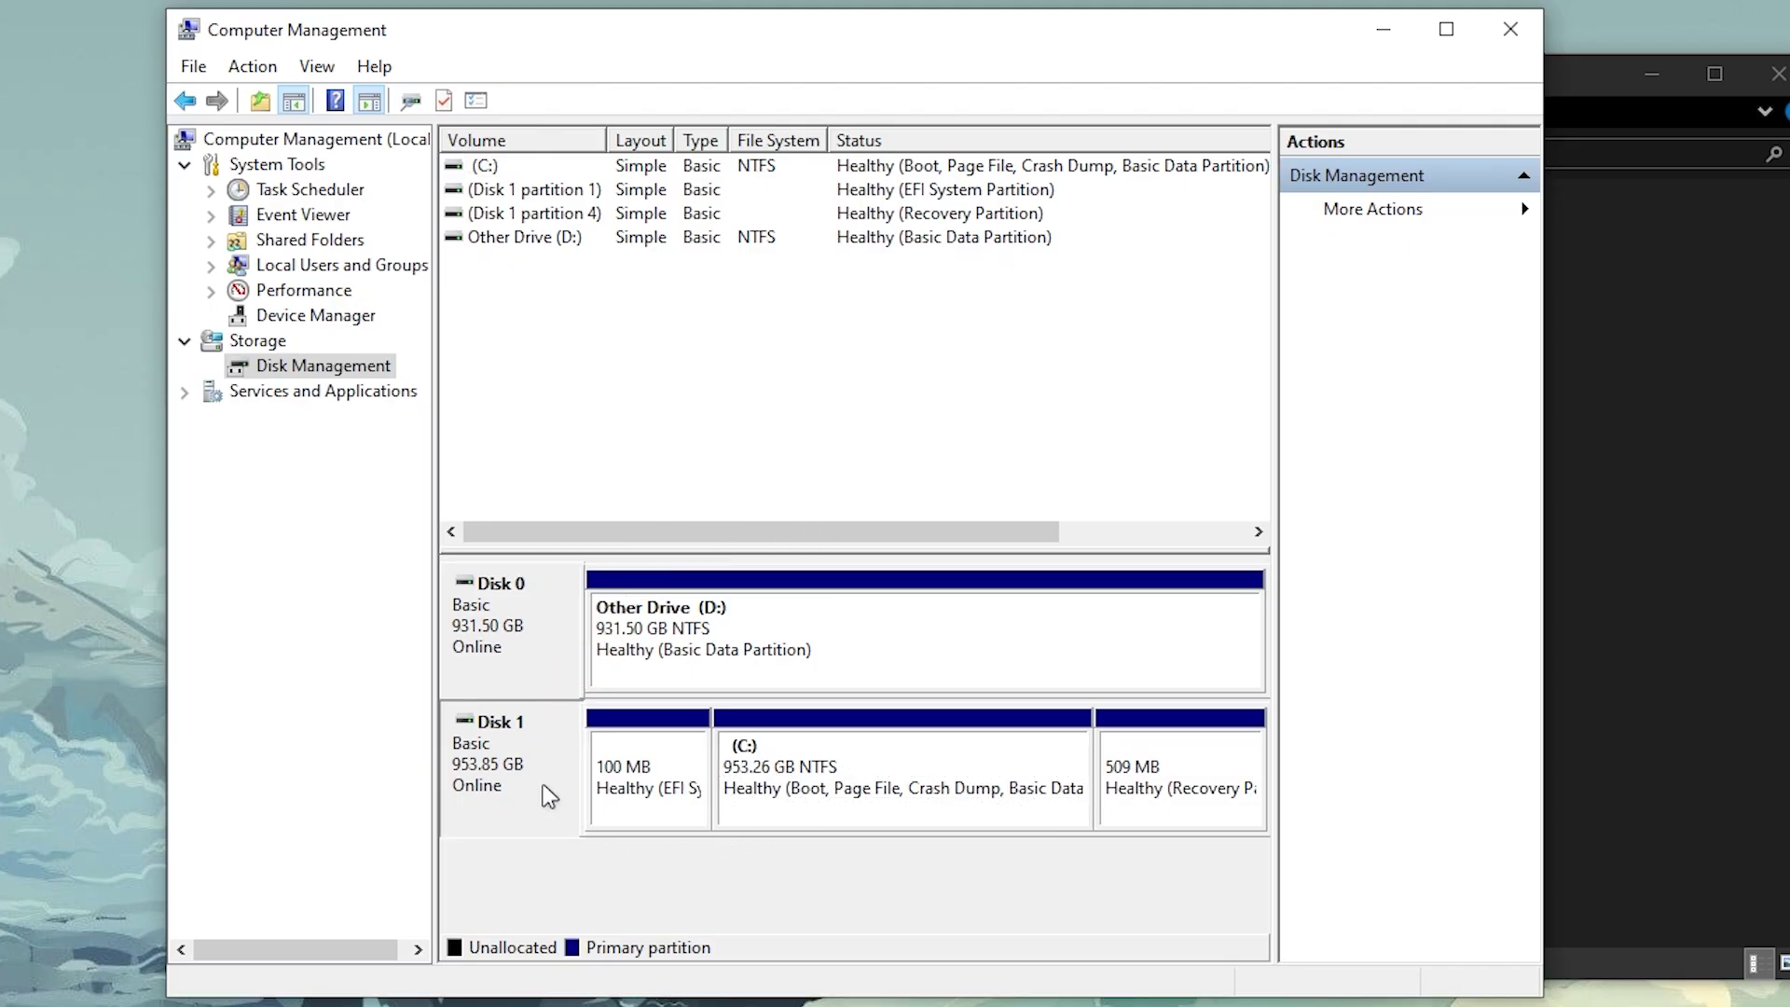
right_click(544, 788)
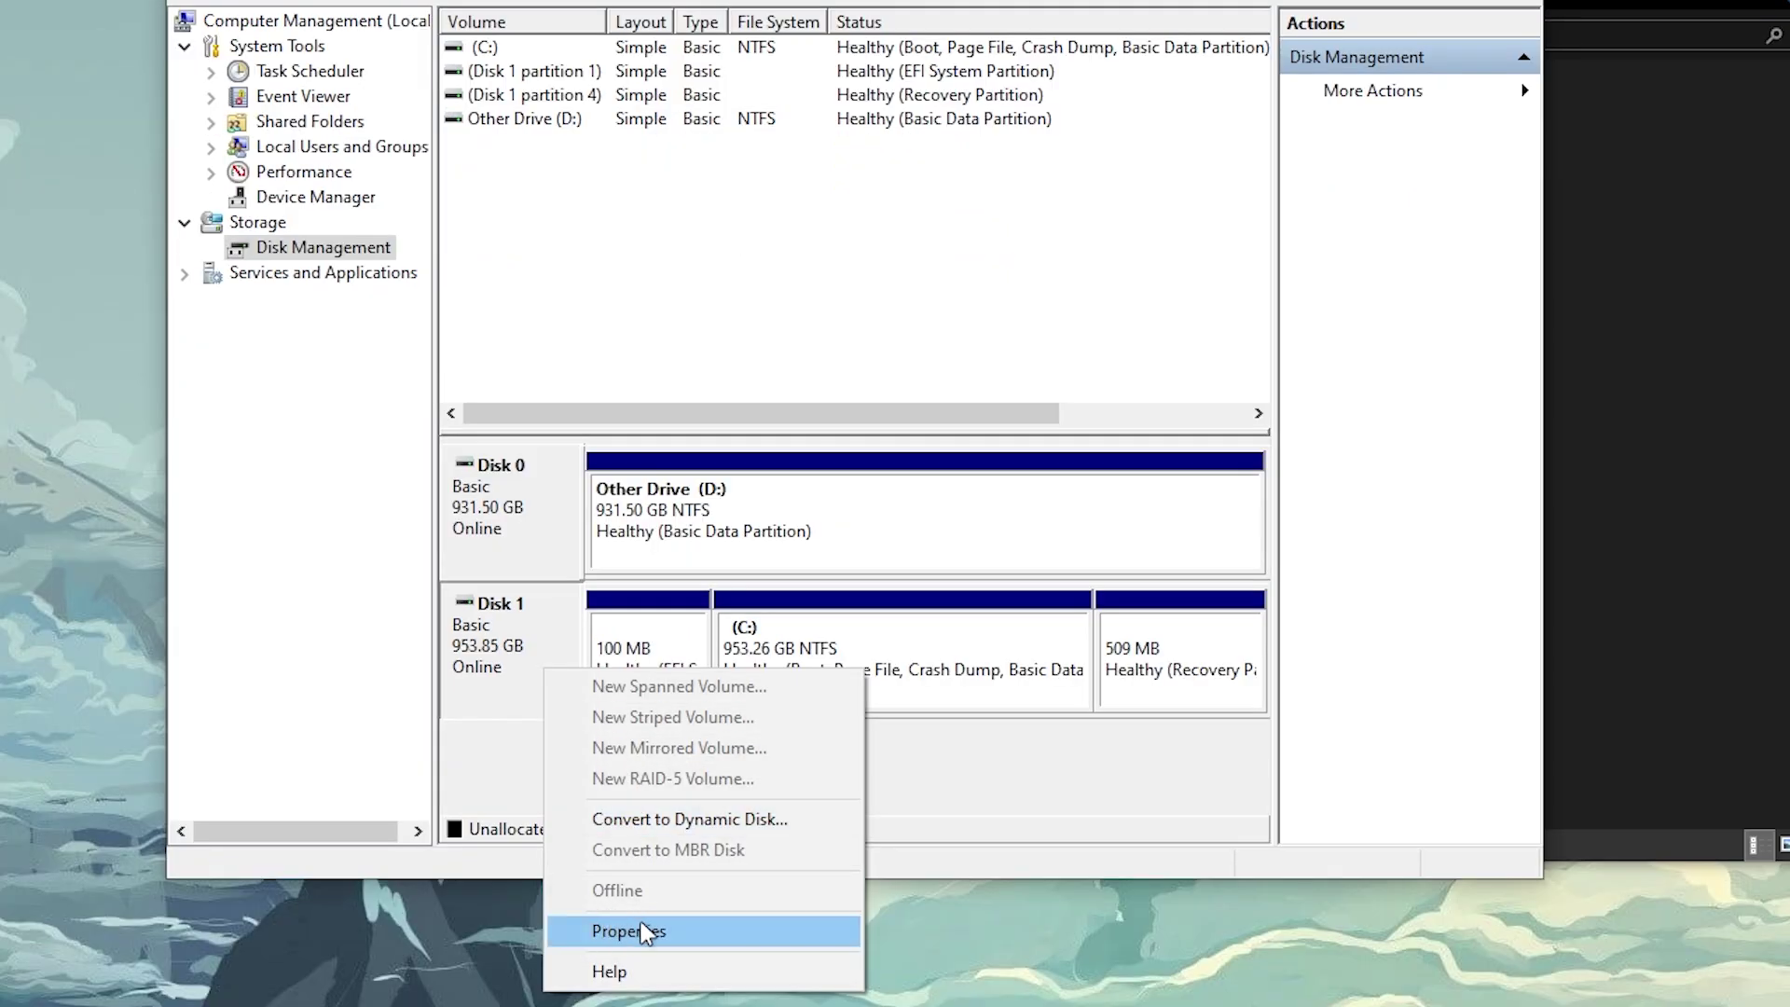
left_click(739, 938)
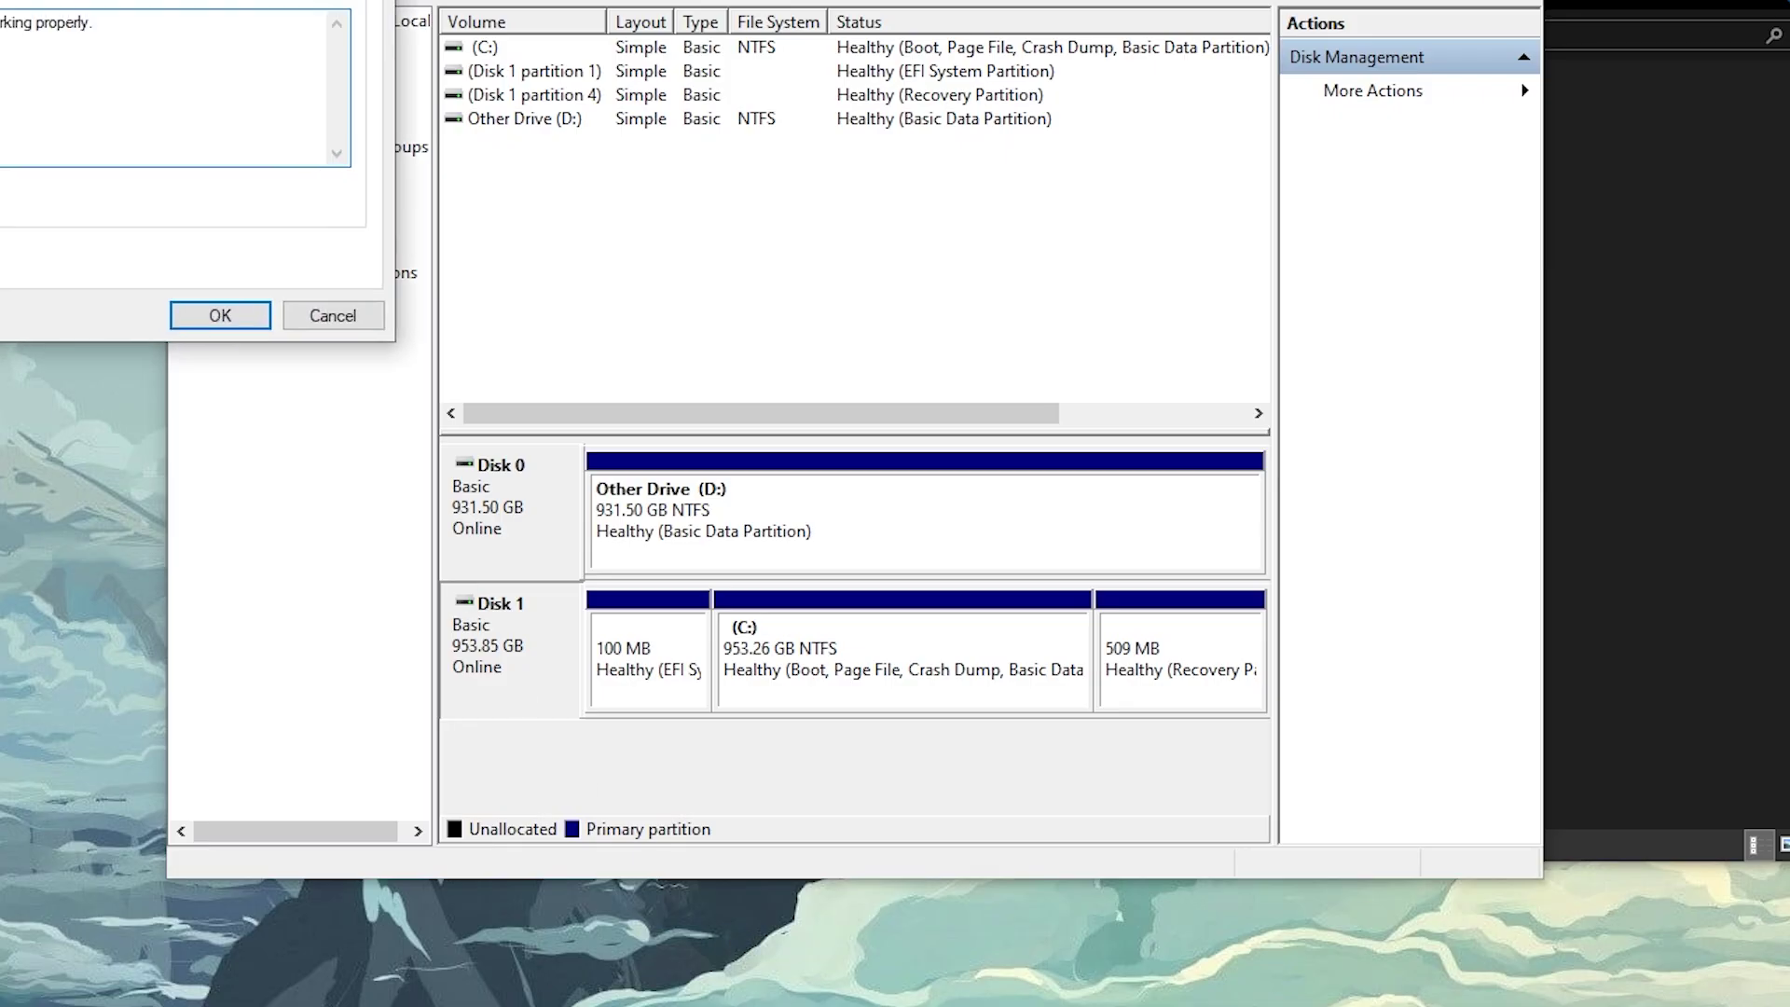
left_click(770, 264)
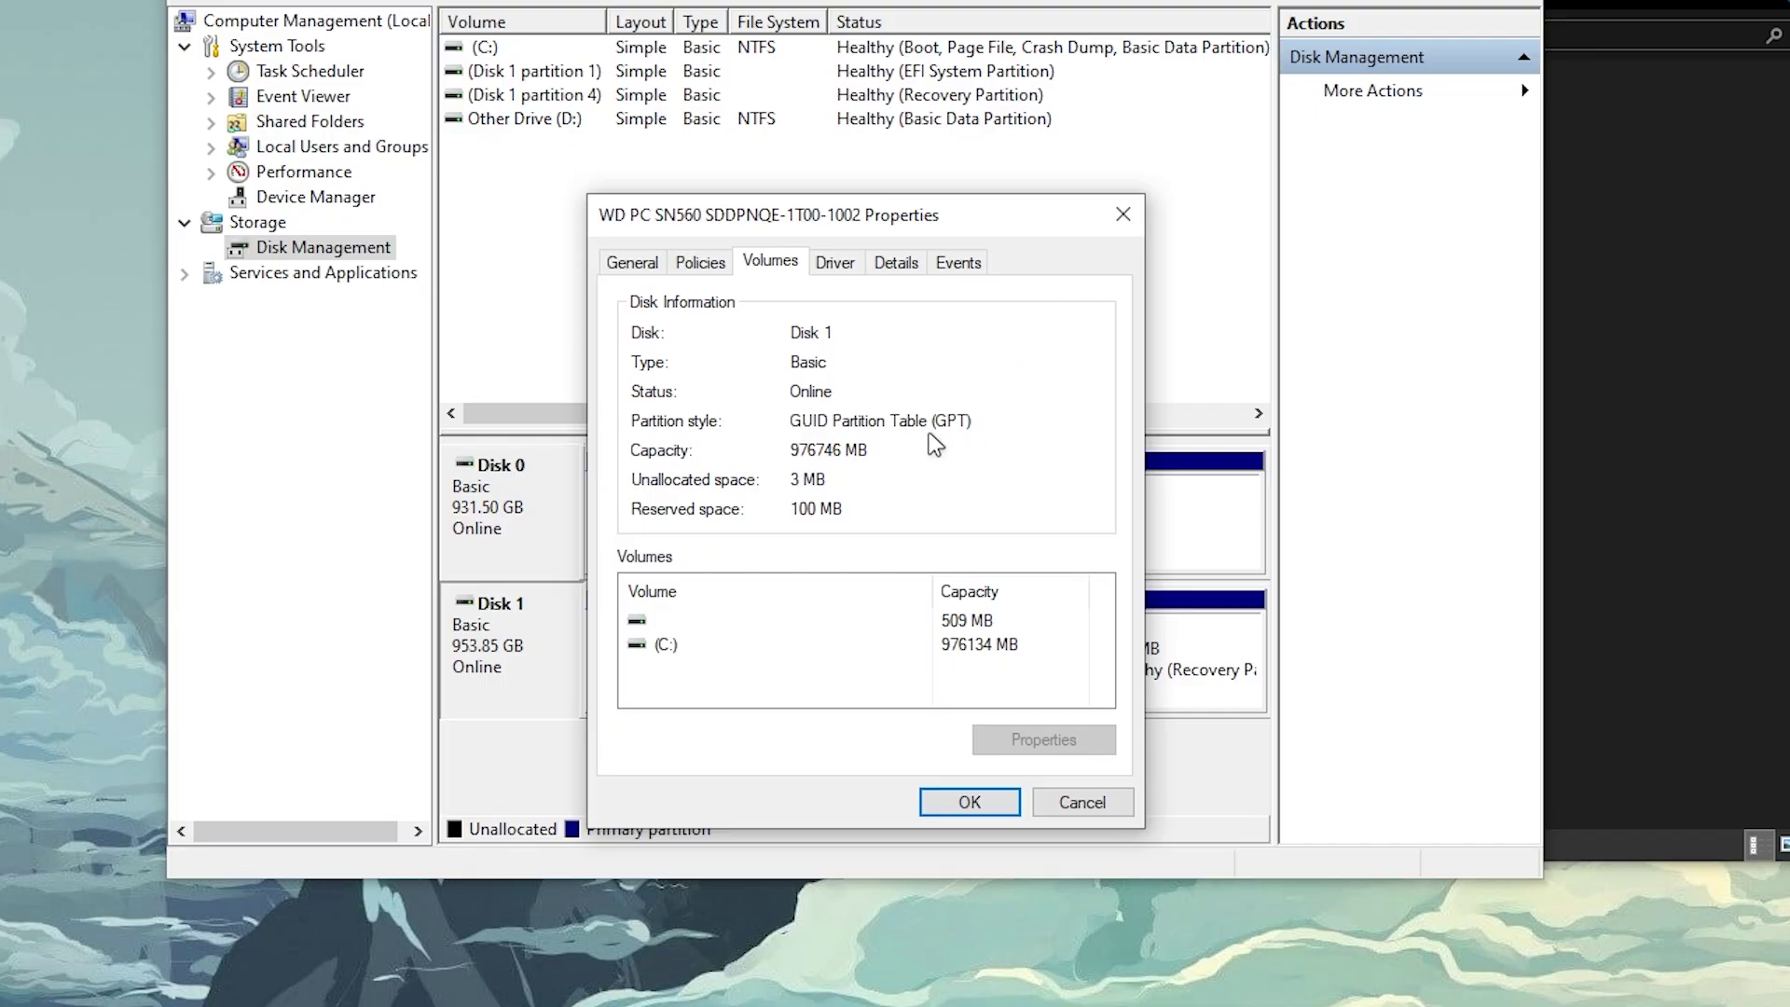
Close the disk properties and set the Rufus volume label to 'Windows 11 LTSC'.
left_click(969, 801)
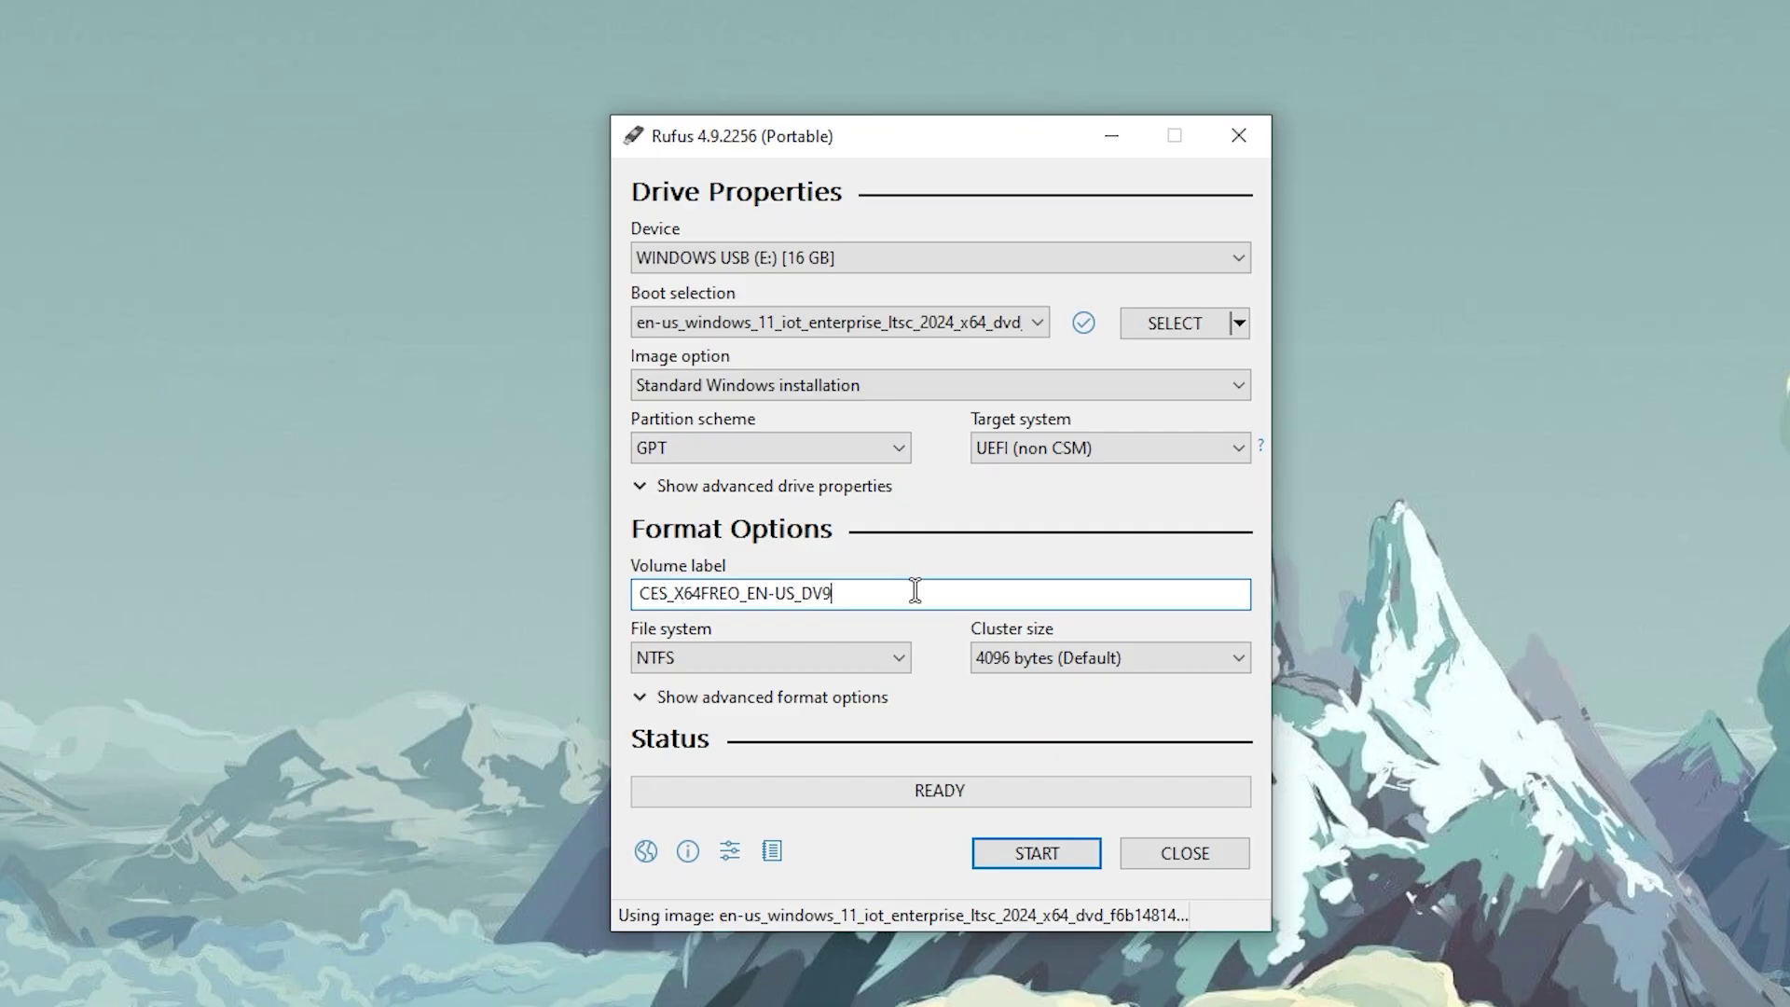
left_click_drag(915, 590, 638, 593)
type("Windows 11")
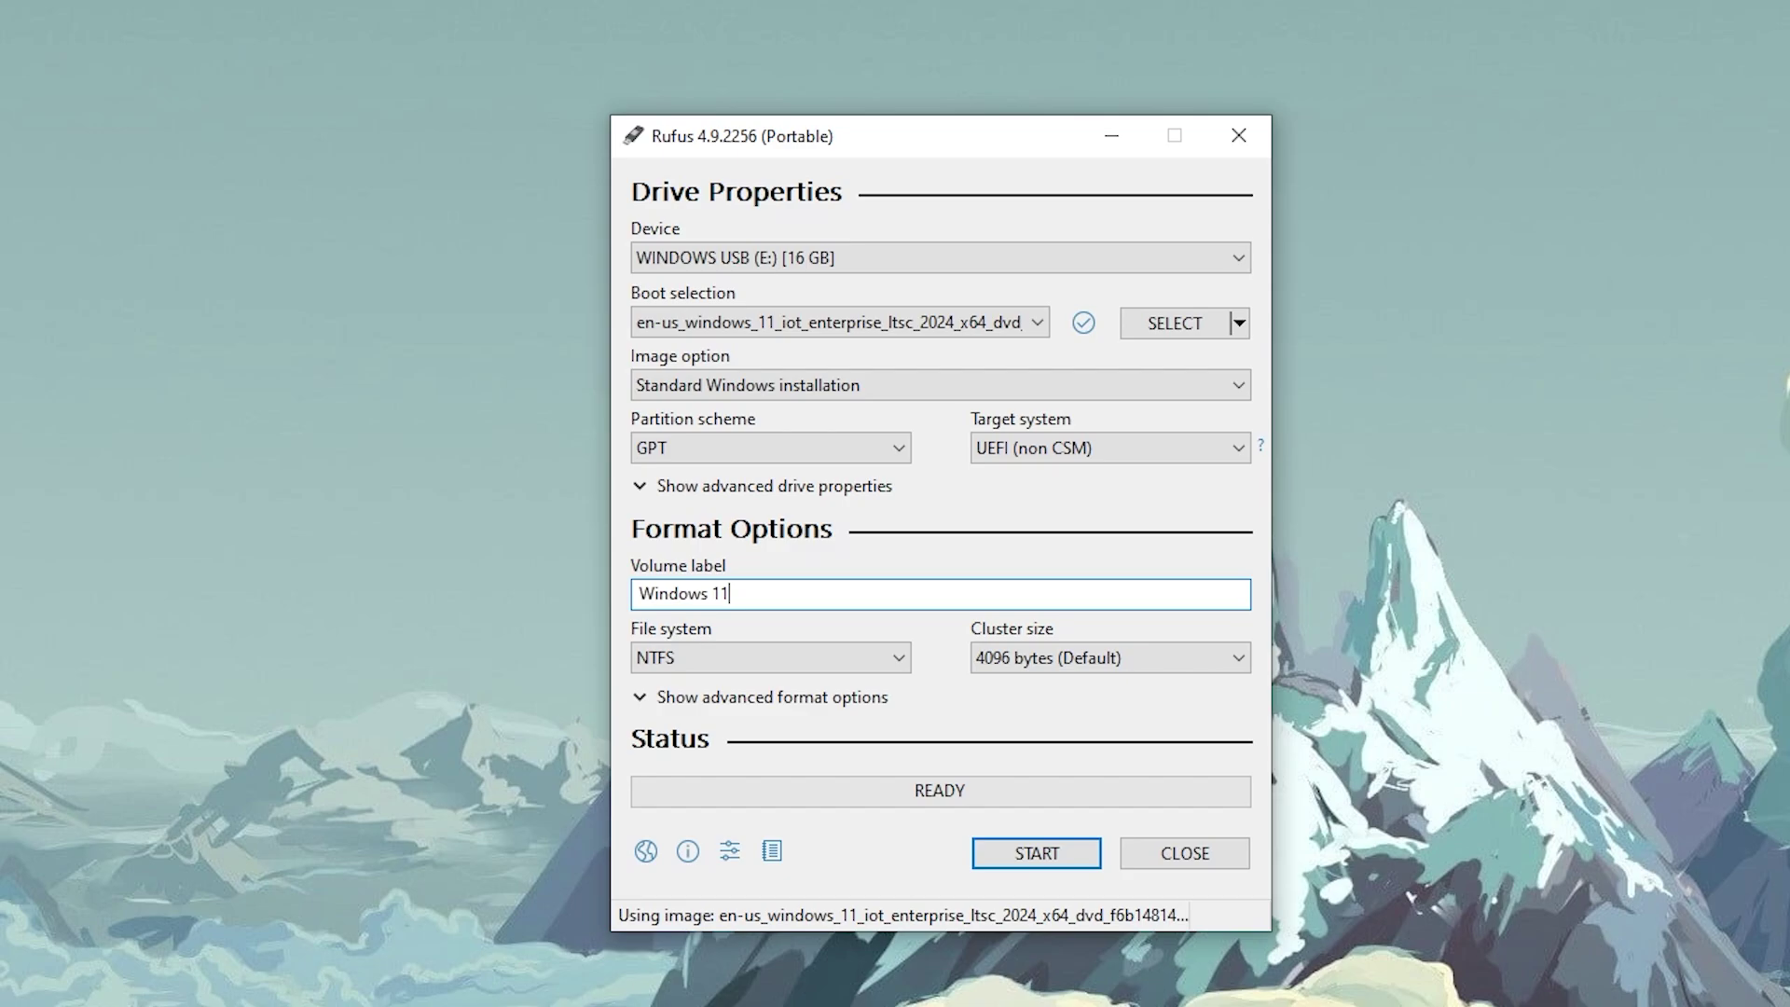
type(" LTSC")
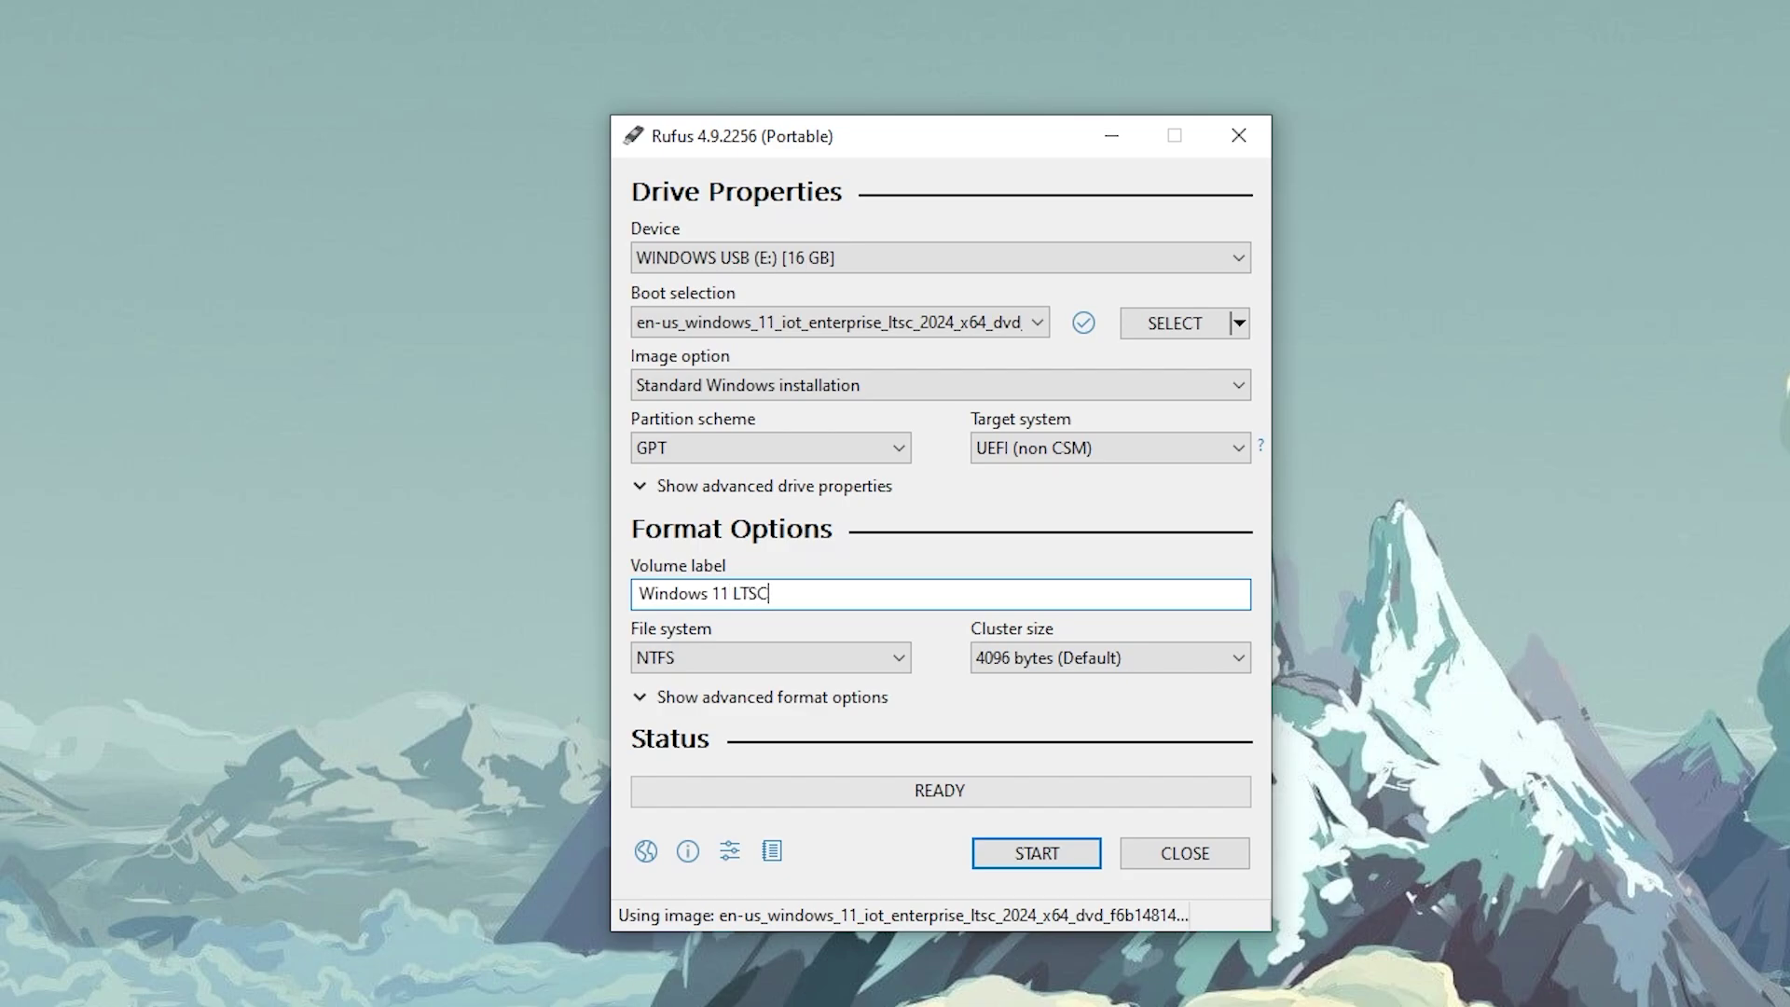
Start writing the USB with online-account removal unchecked, accepting that all data is erased.
left_click(1040, 854)
left_click(710, 513)
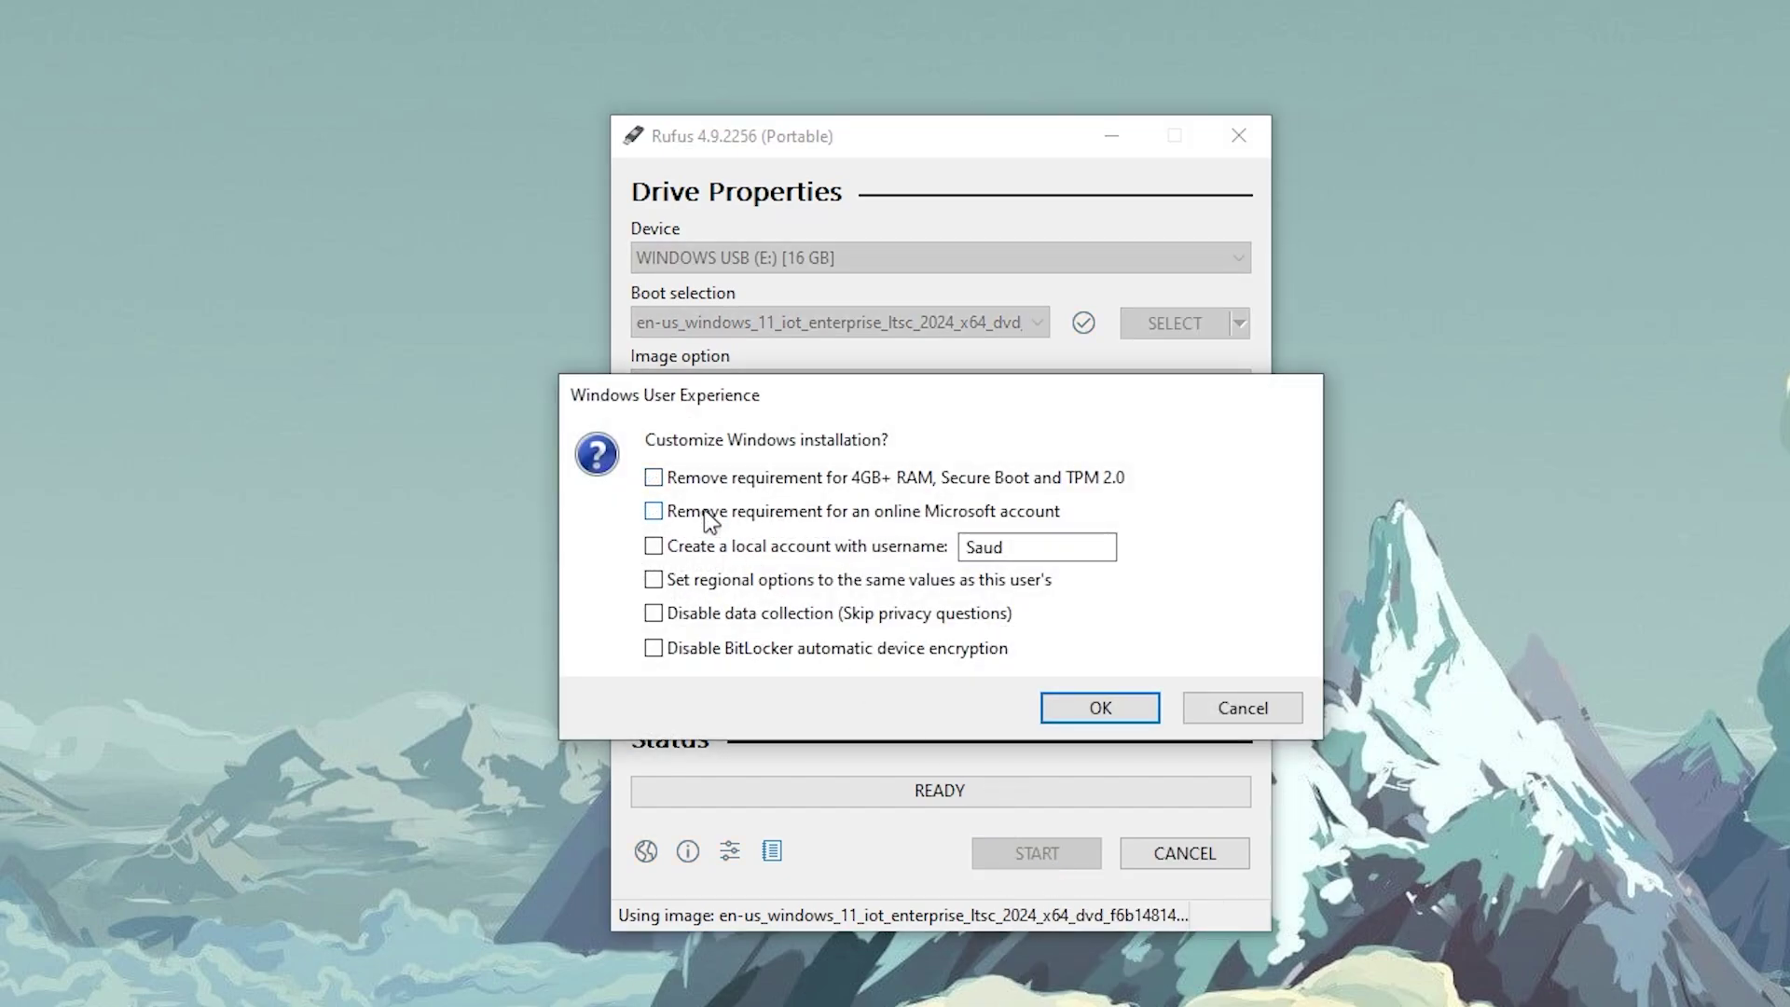
left_click(1092, 710)
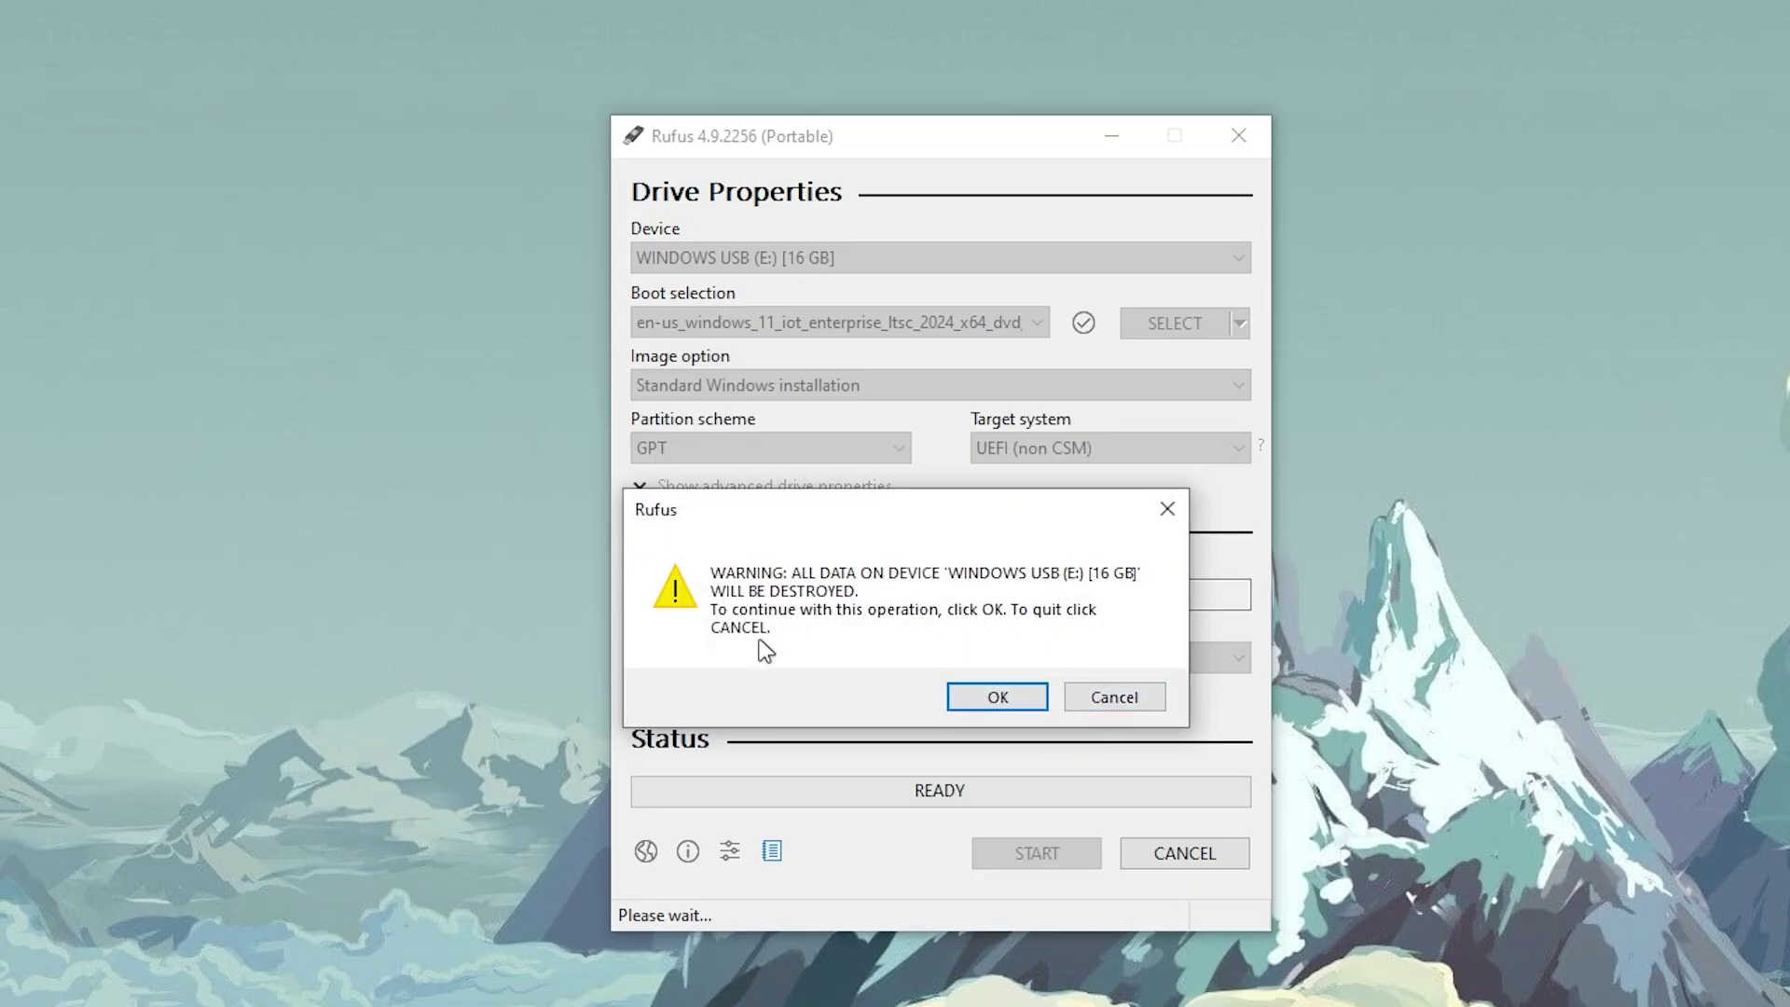
left_click(1031, 698)
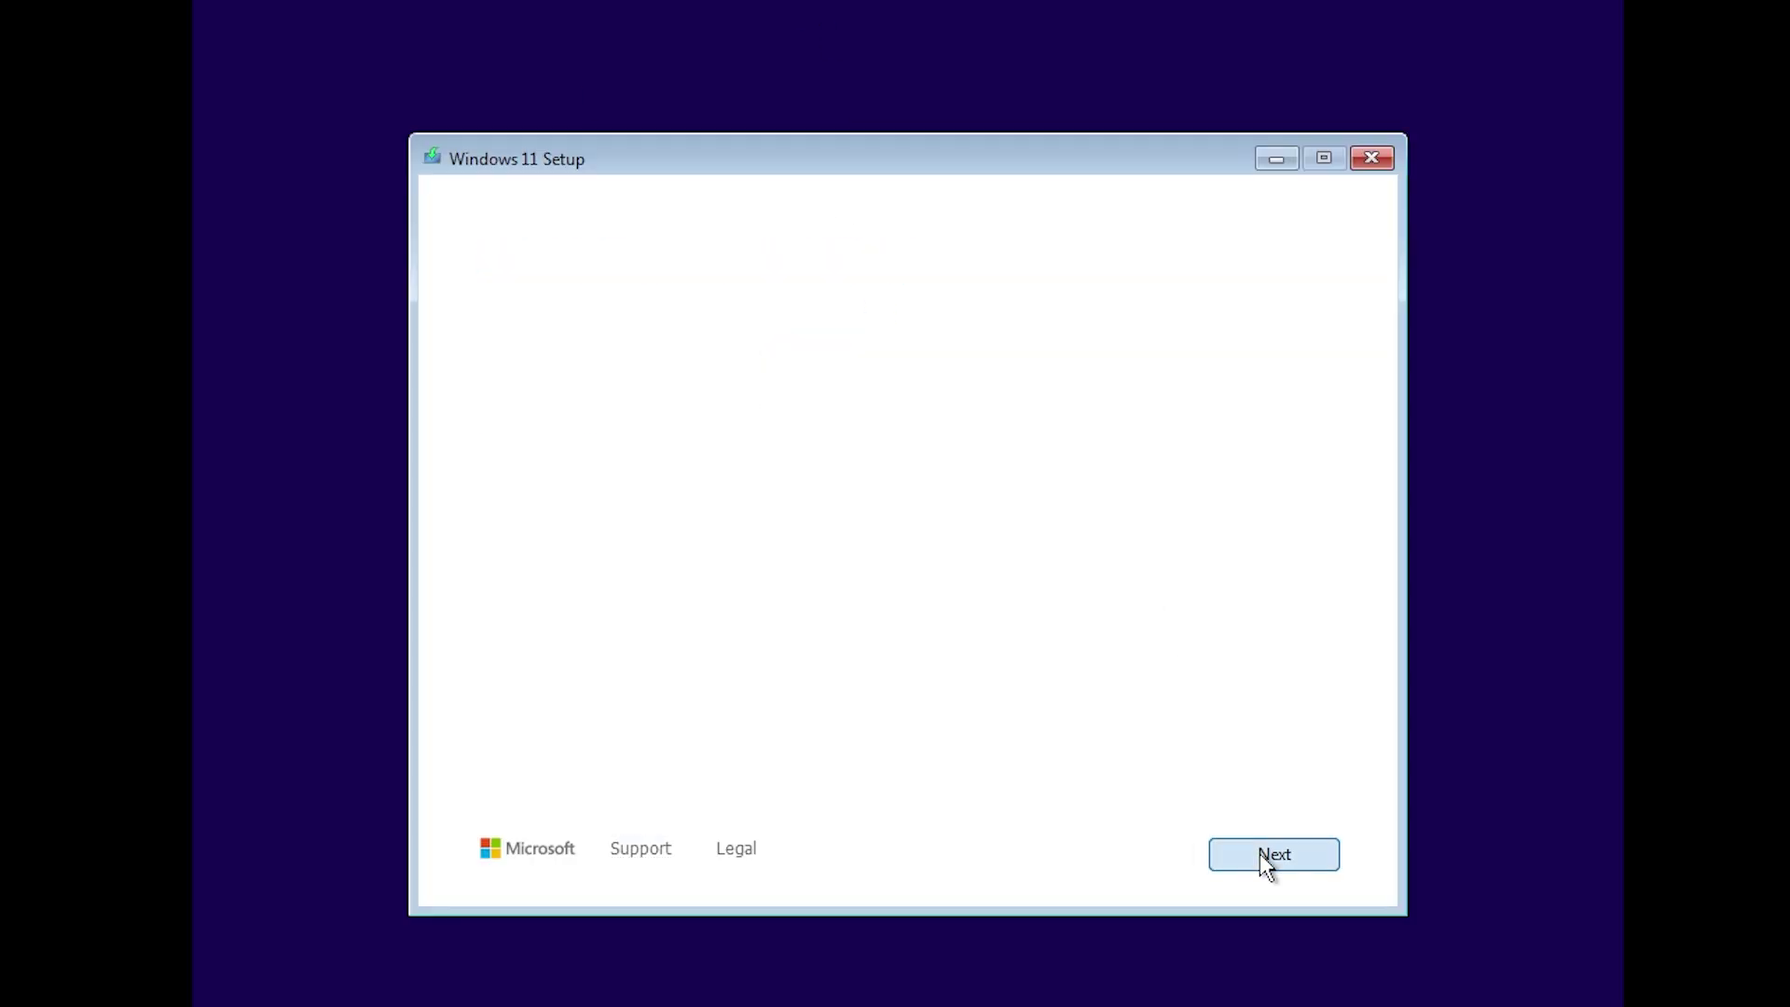
left_click(1260, 853)
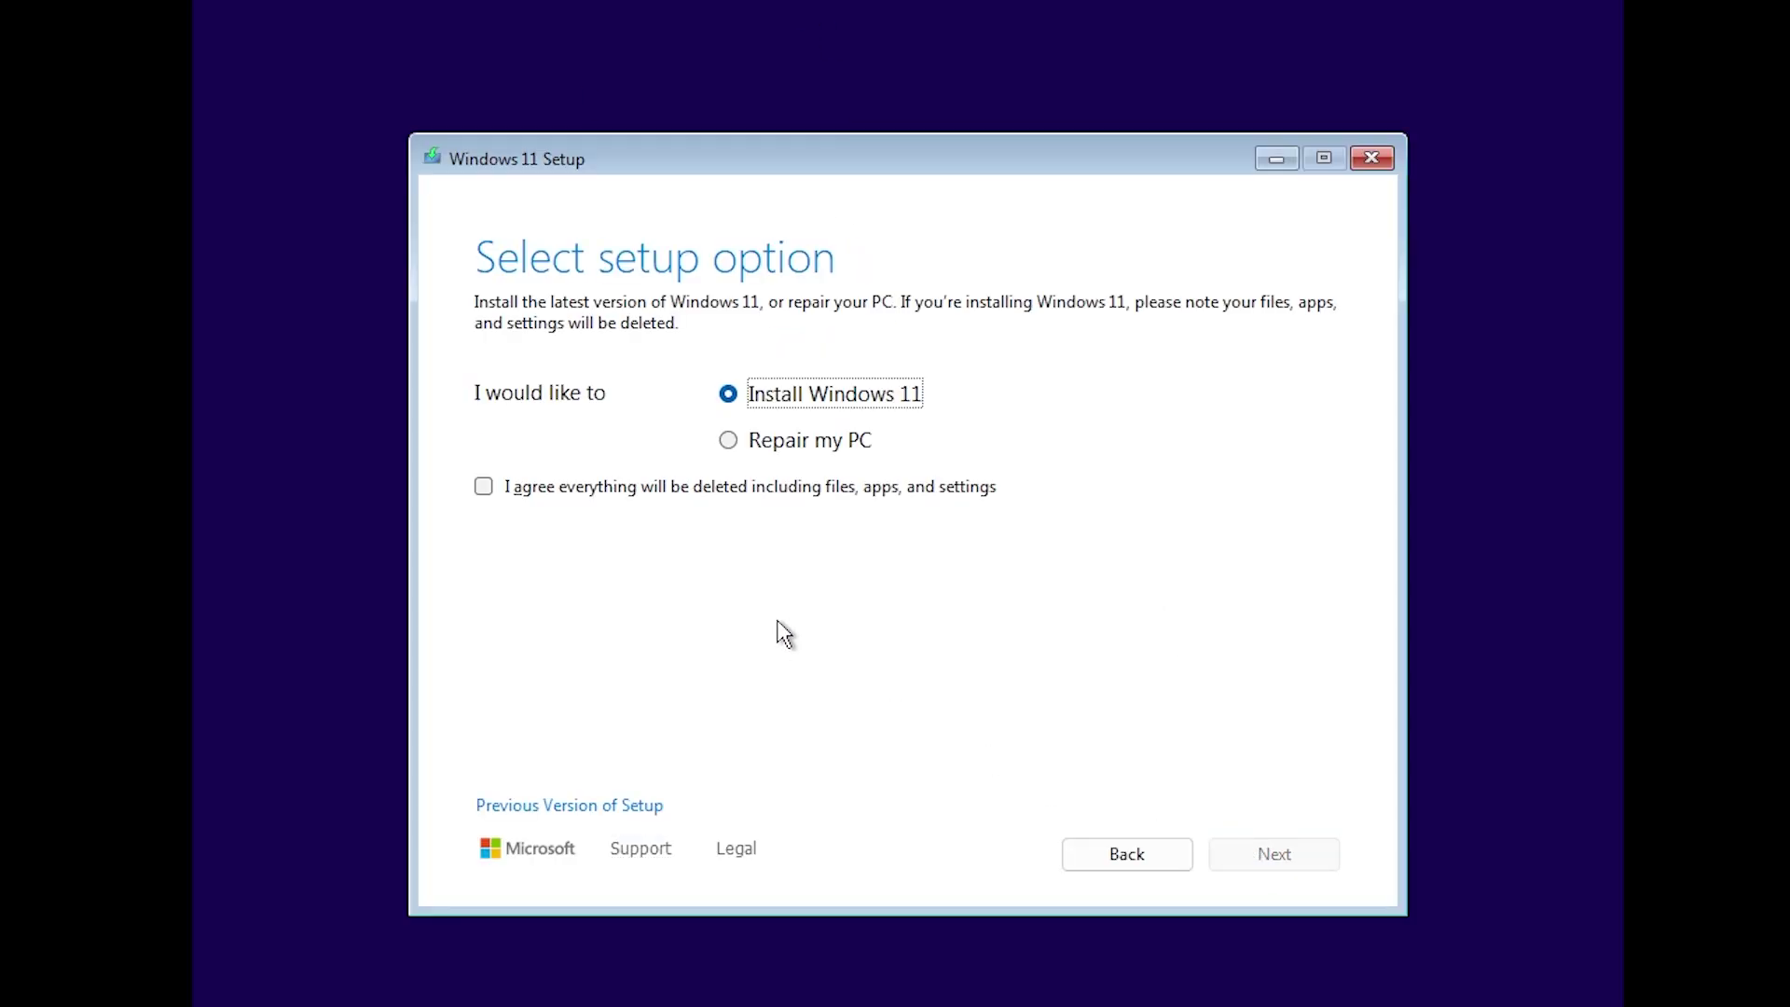
Accept the language settings and choose a clean install, agreeing everything gets deleted.
left_click(809, 490)
left_click(1243, 854)
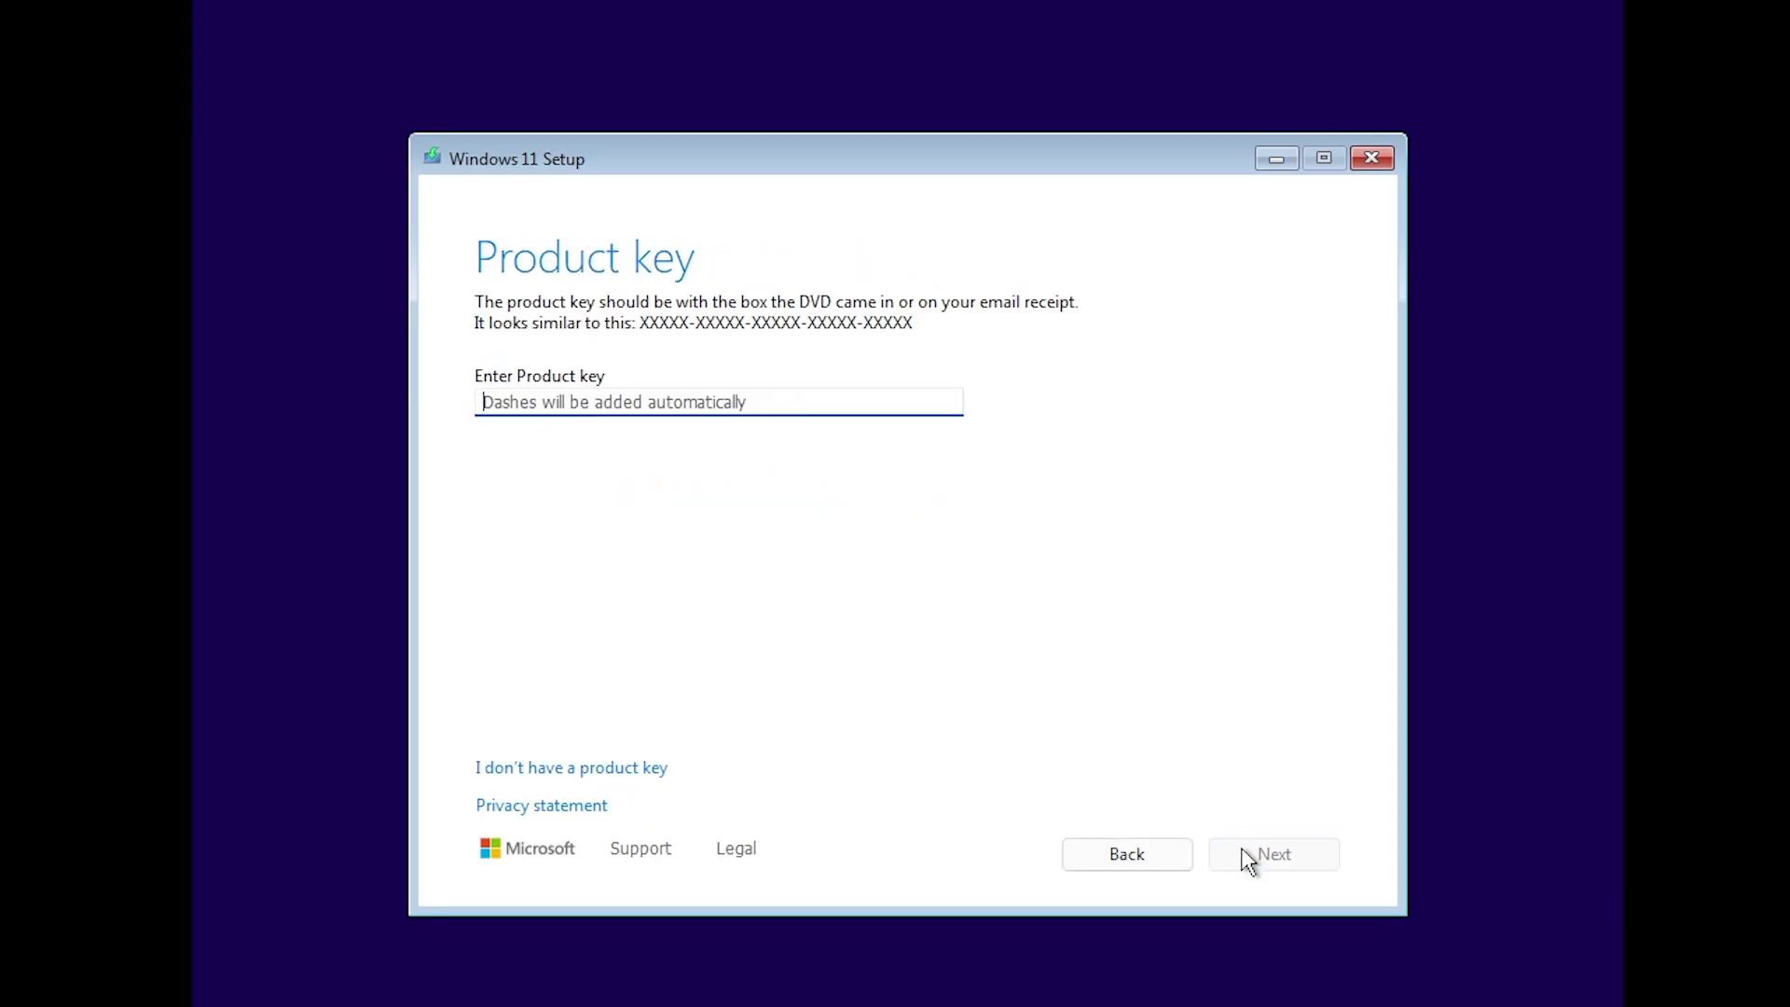
Skip the product key, pick IoT Enterprise LTSC, accept the licence, and inspect Disk 0's partitions.
left_click(579, 767)
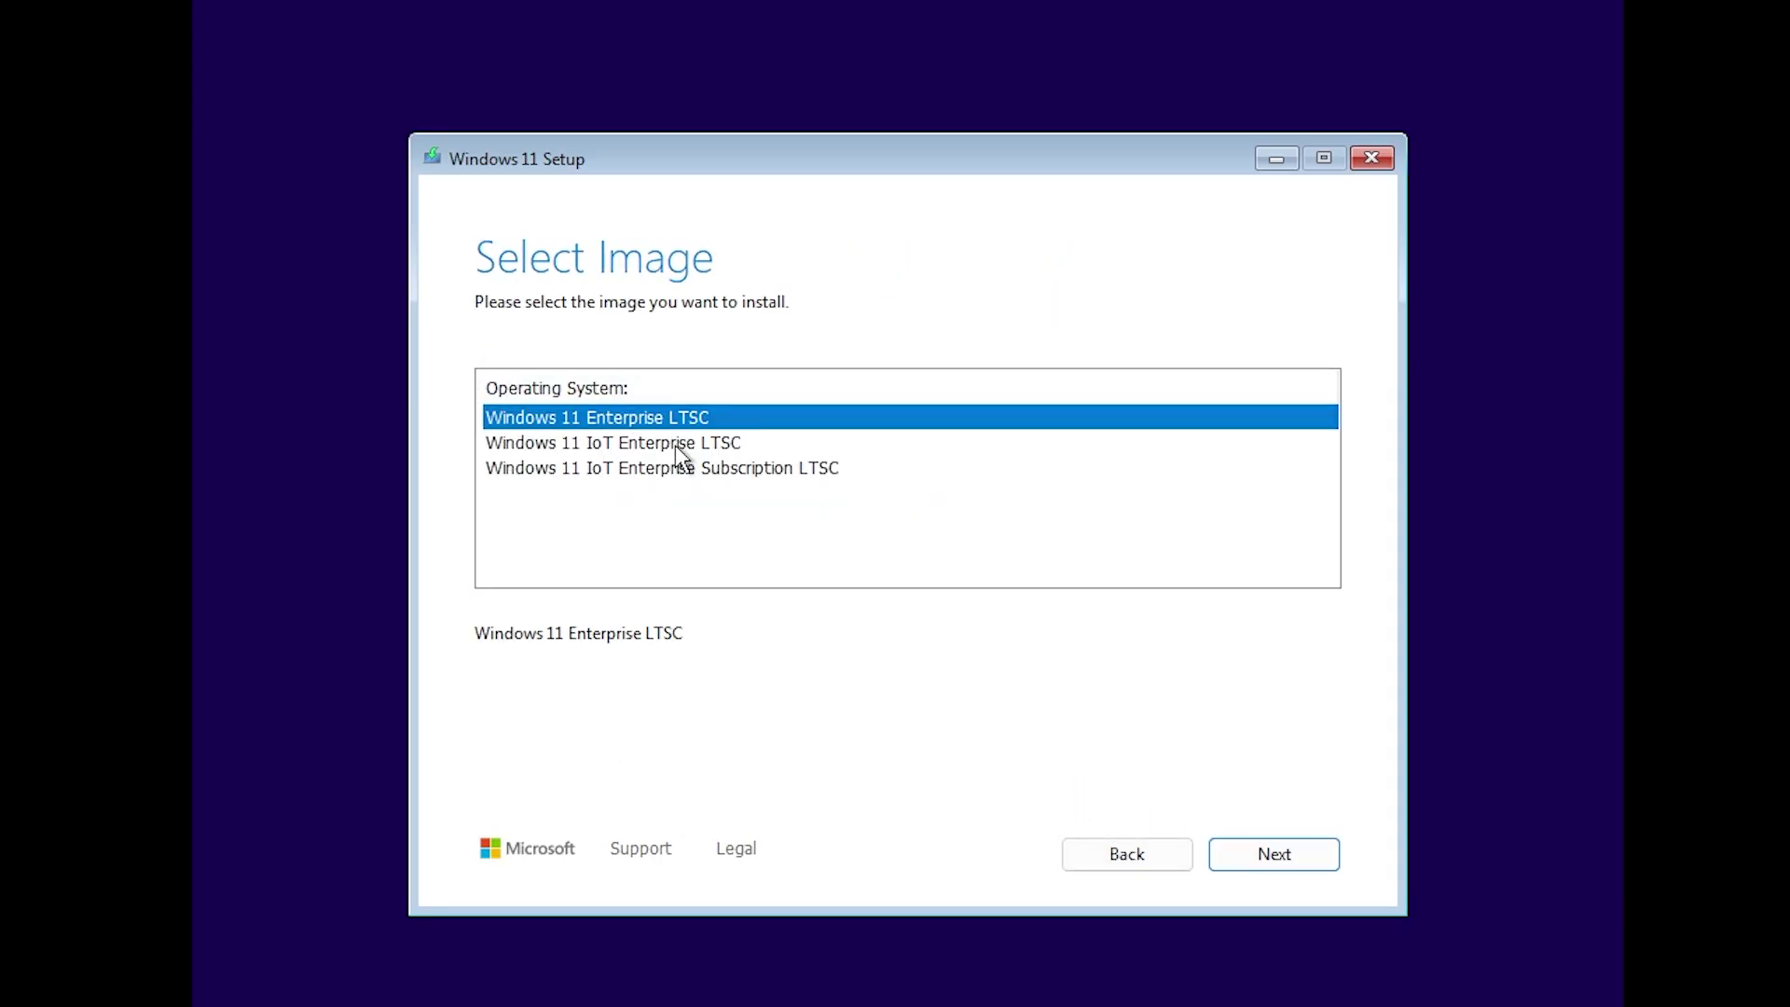
left_click(675, 445)
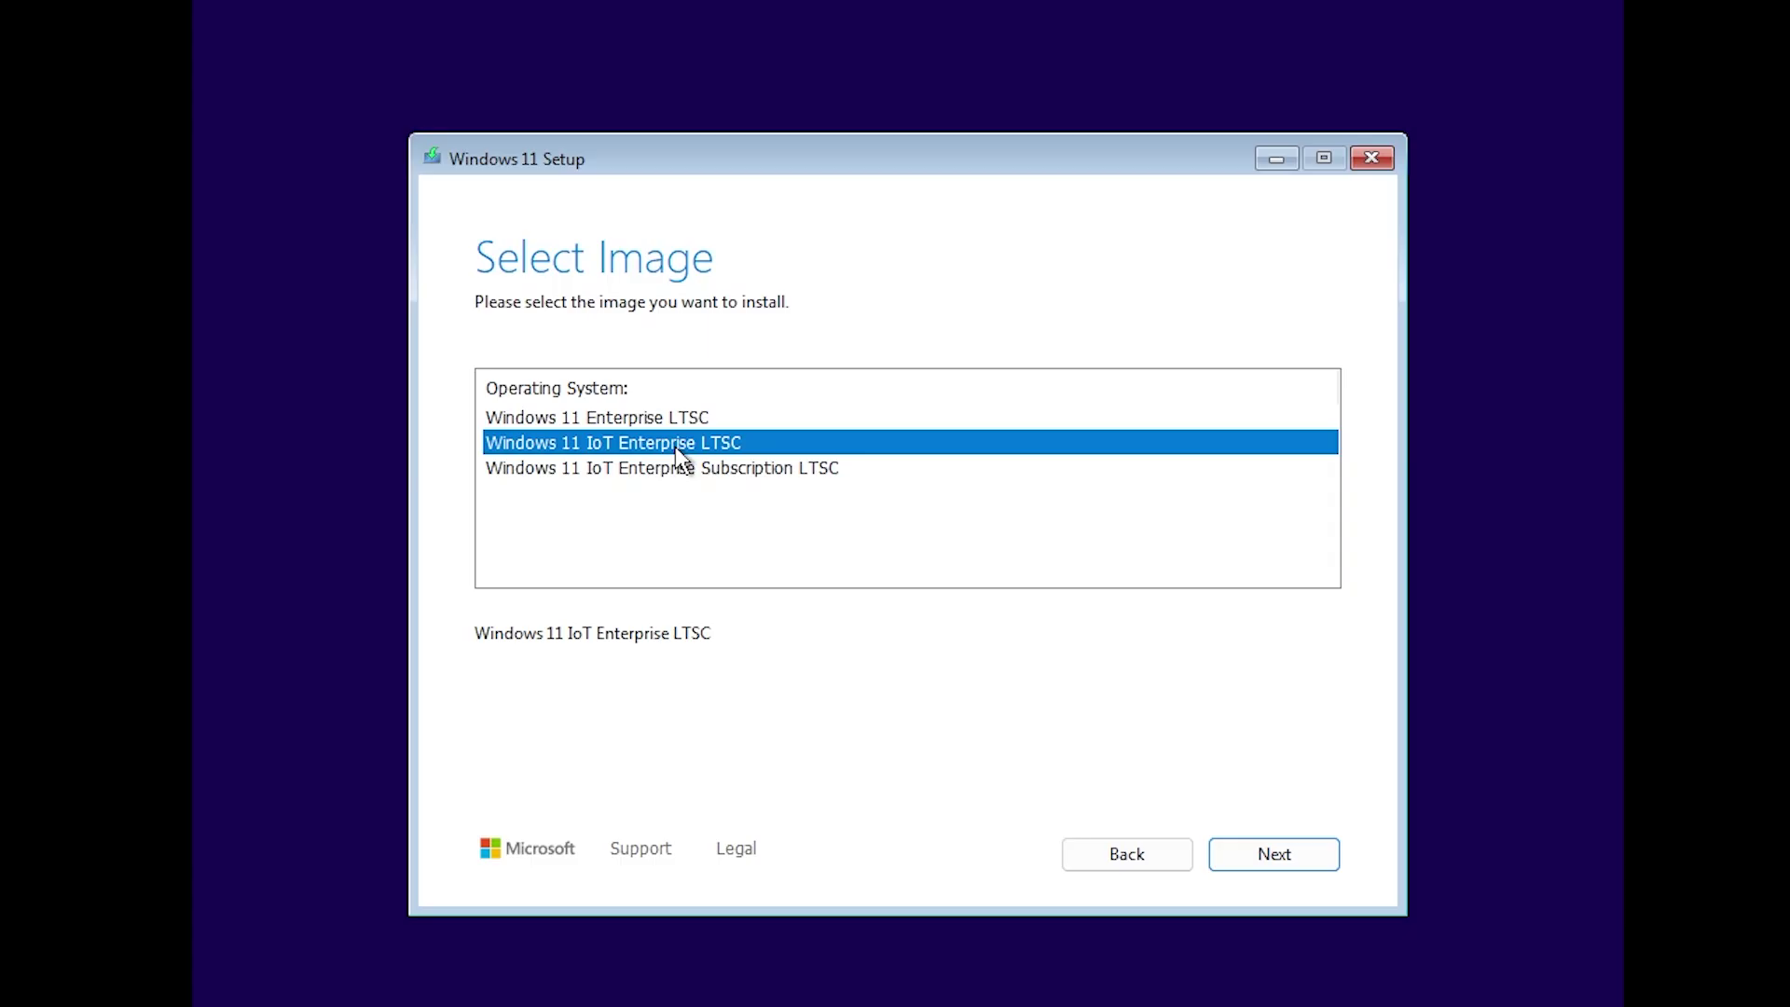
left_click(1258, 858)
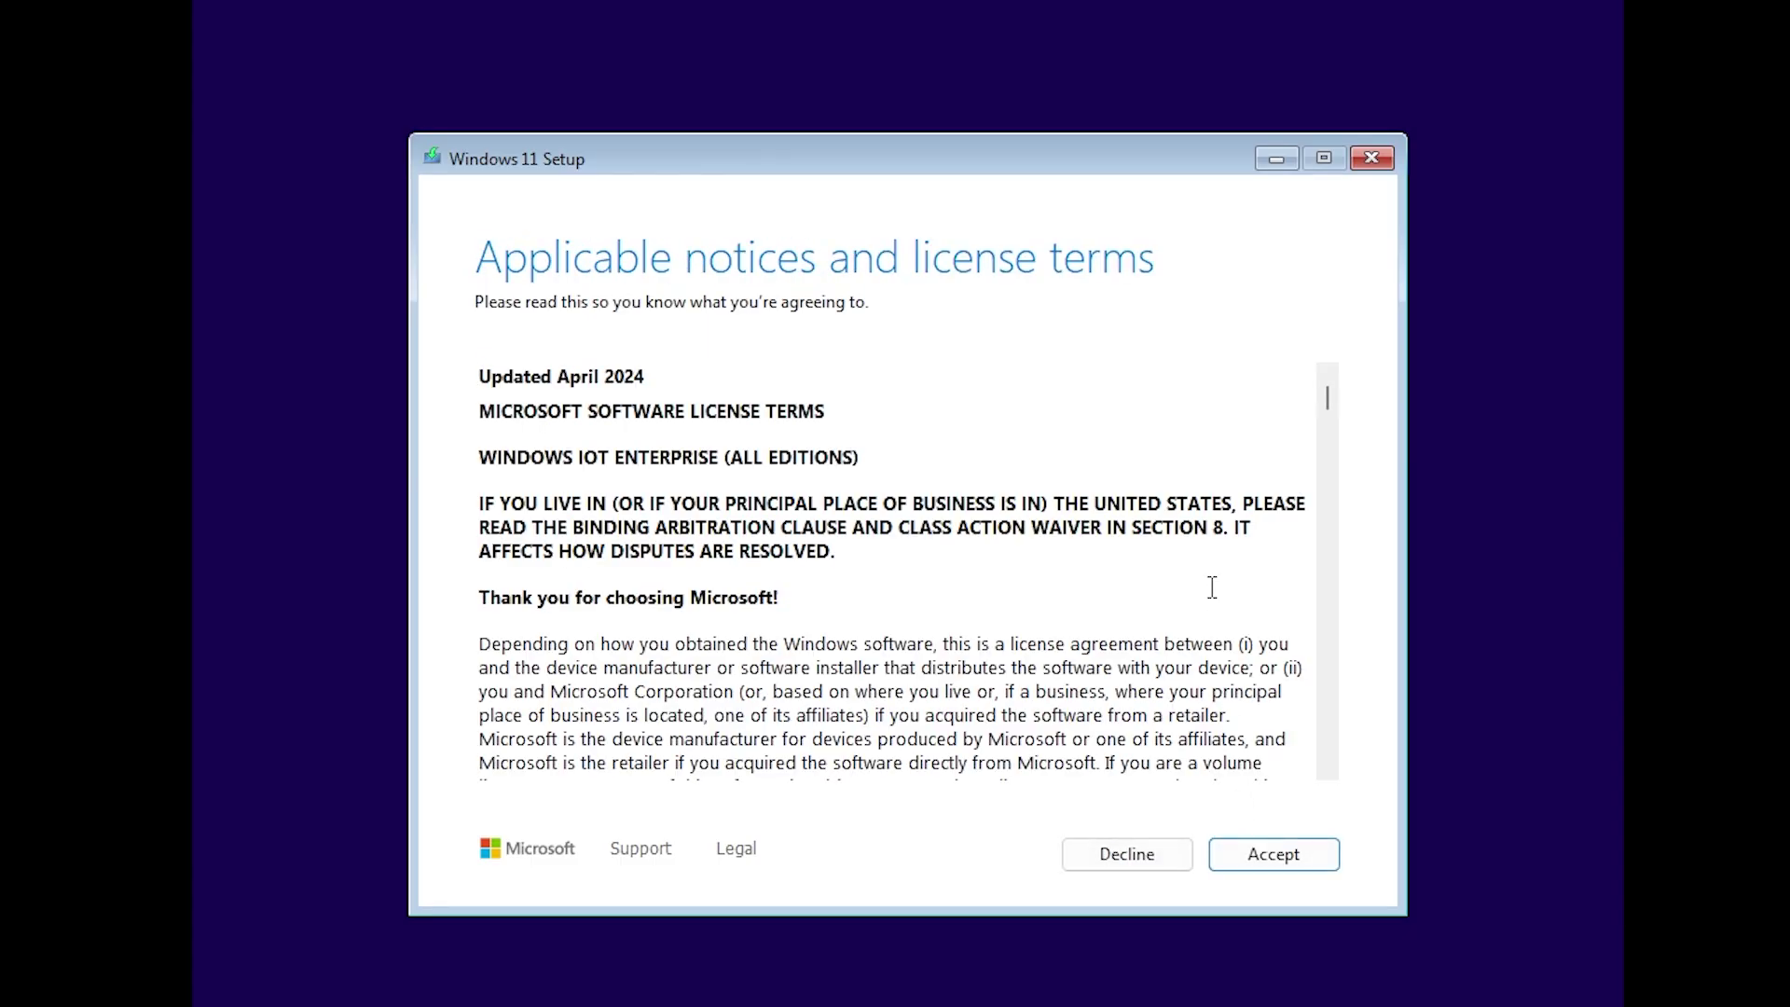
left_click(1243, 853)
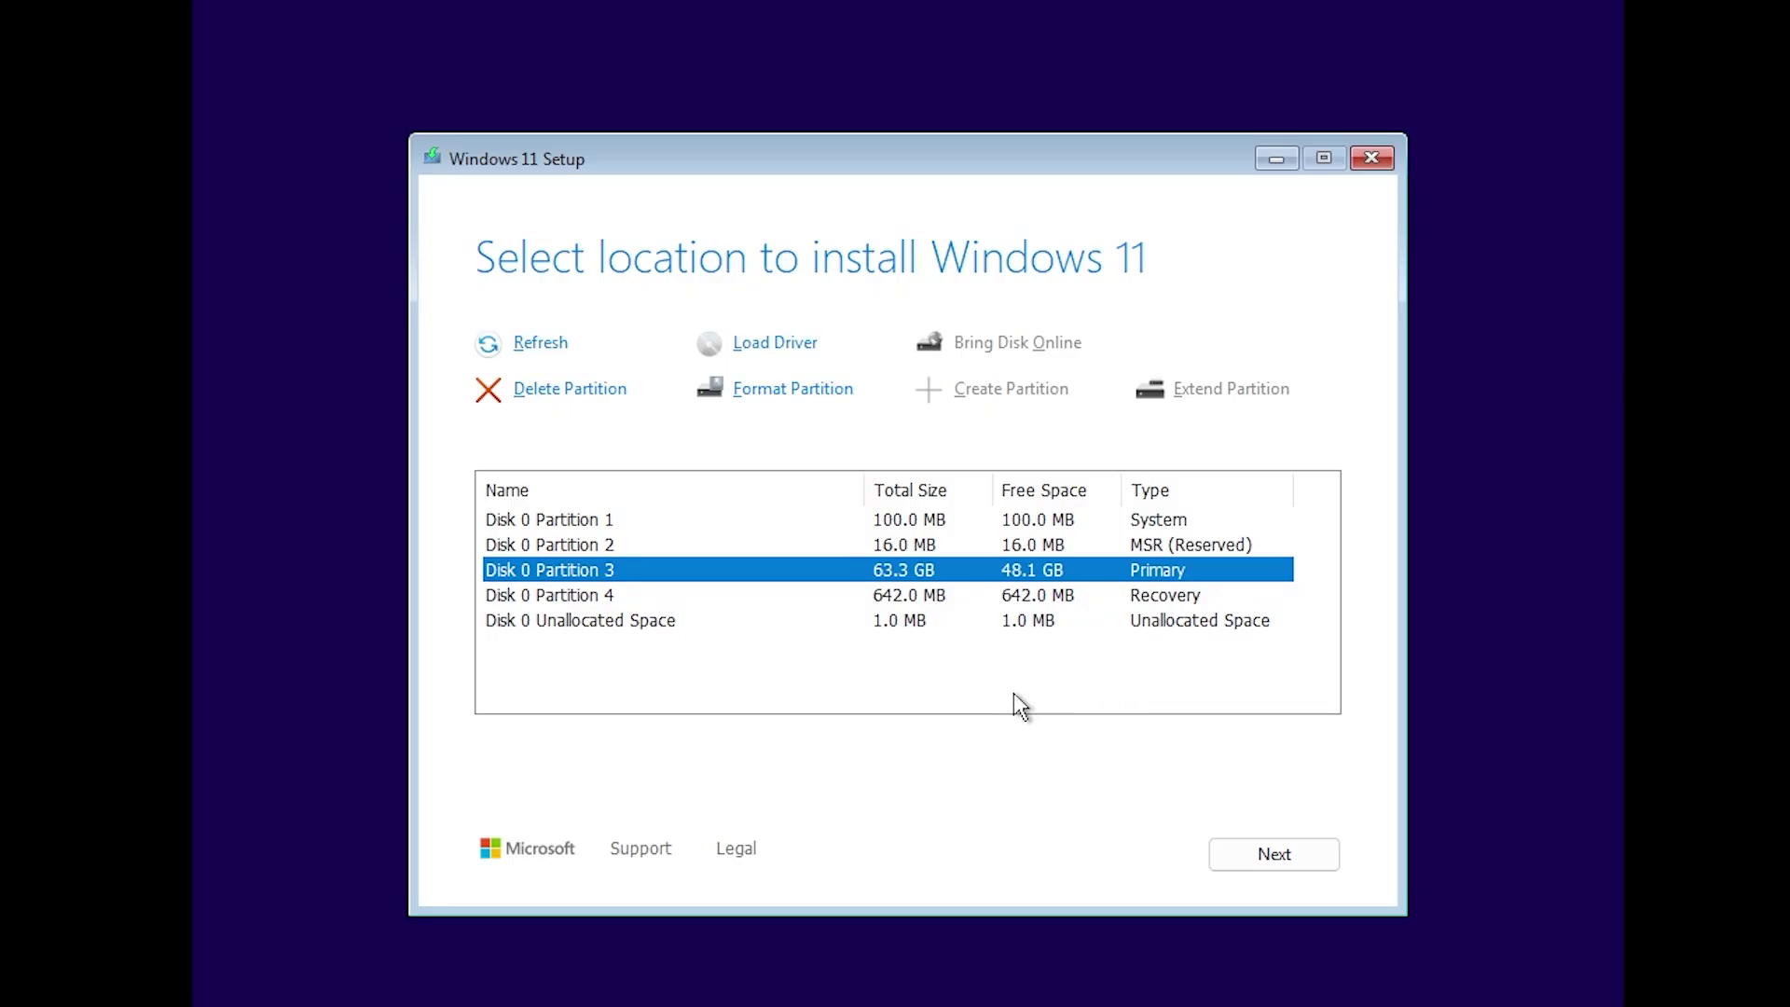
left_click(523, 627)
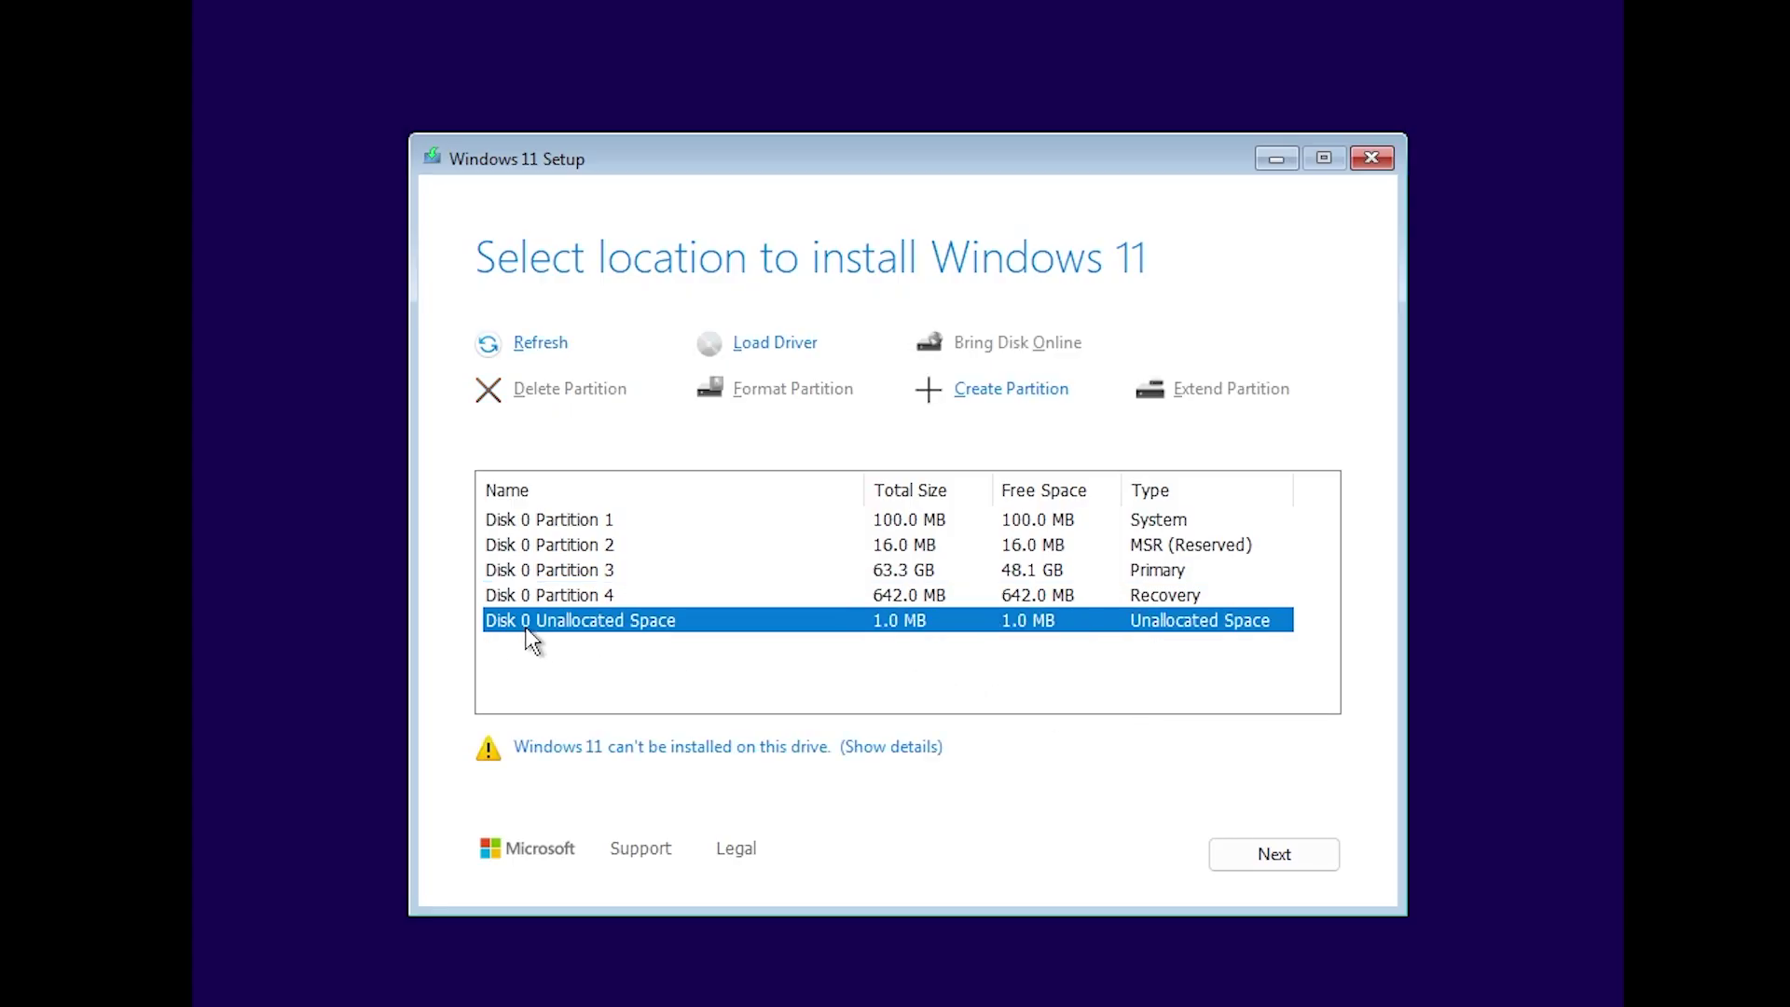
left_click(524, 596)
Go through Disk 0's partitions and delete Partition 4.
left_click(522, 570)
left_click(523, 545)
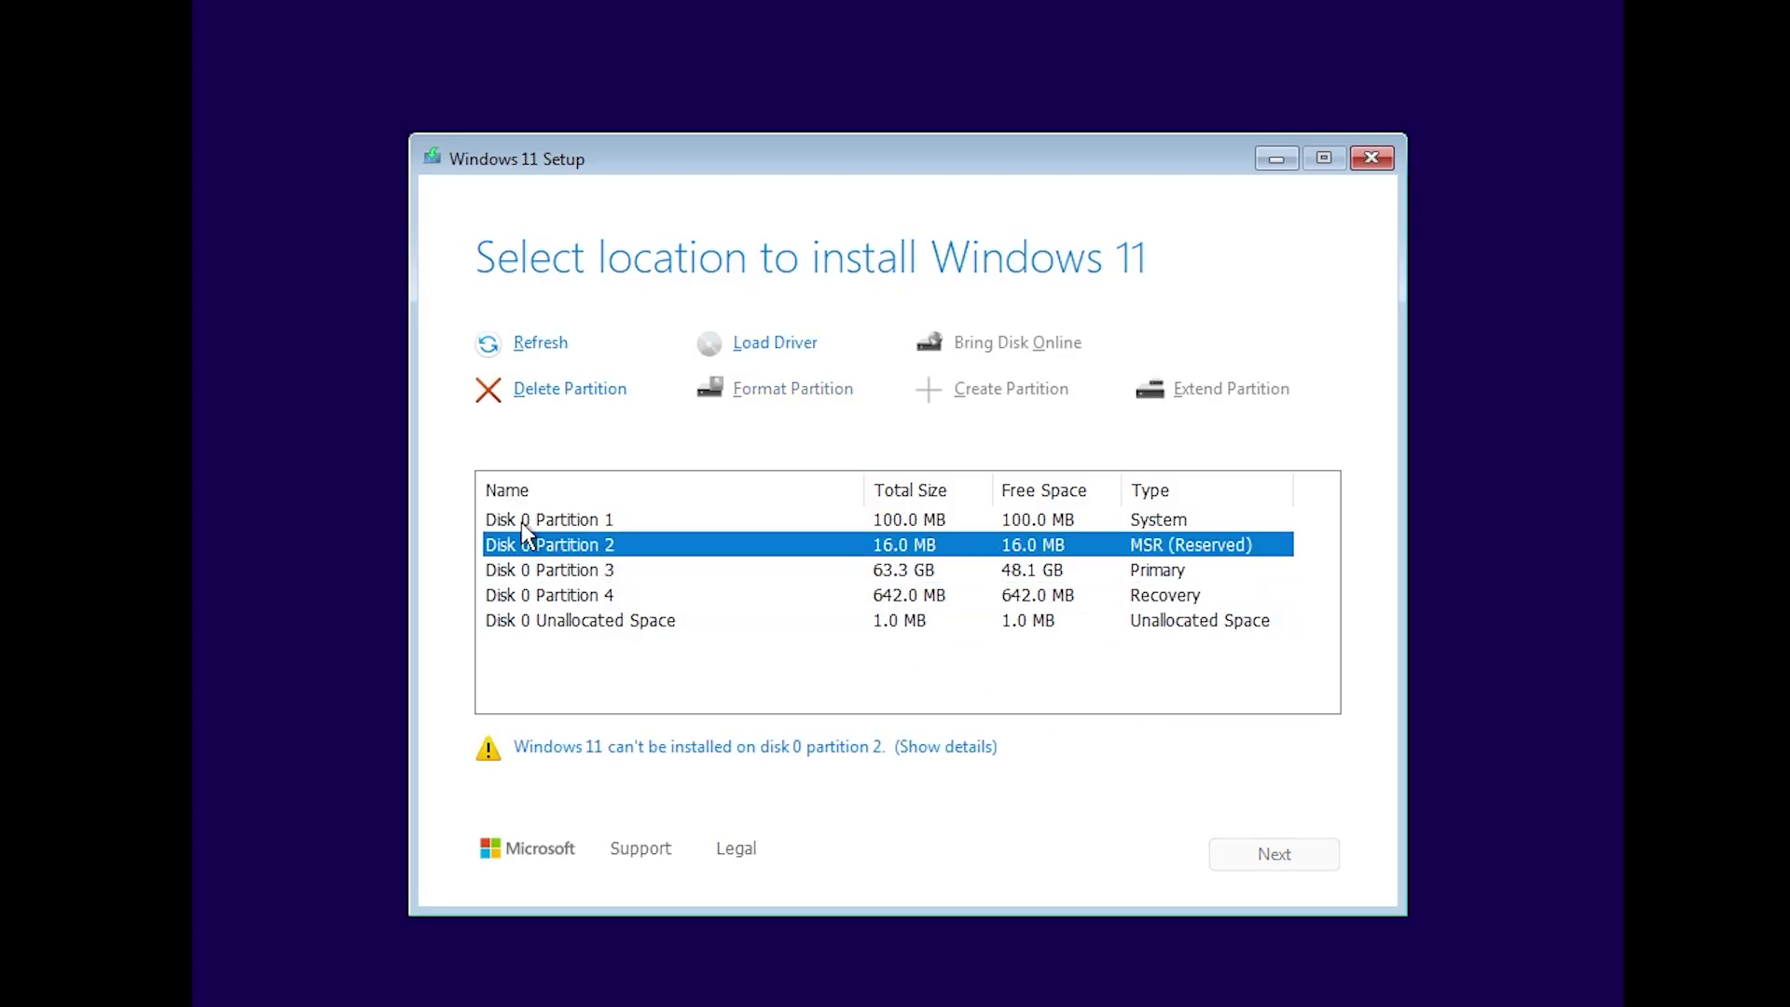
left_click(560, 519)
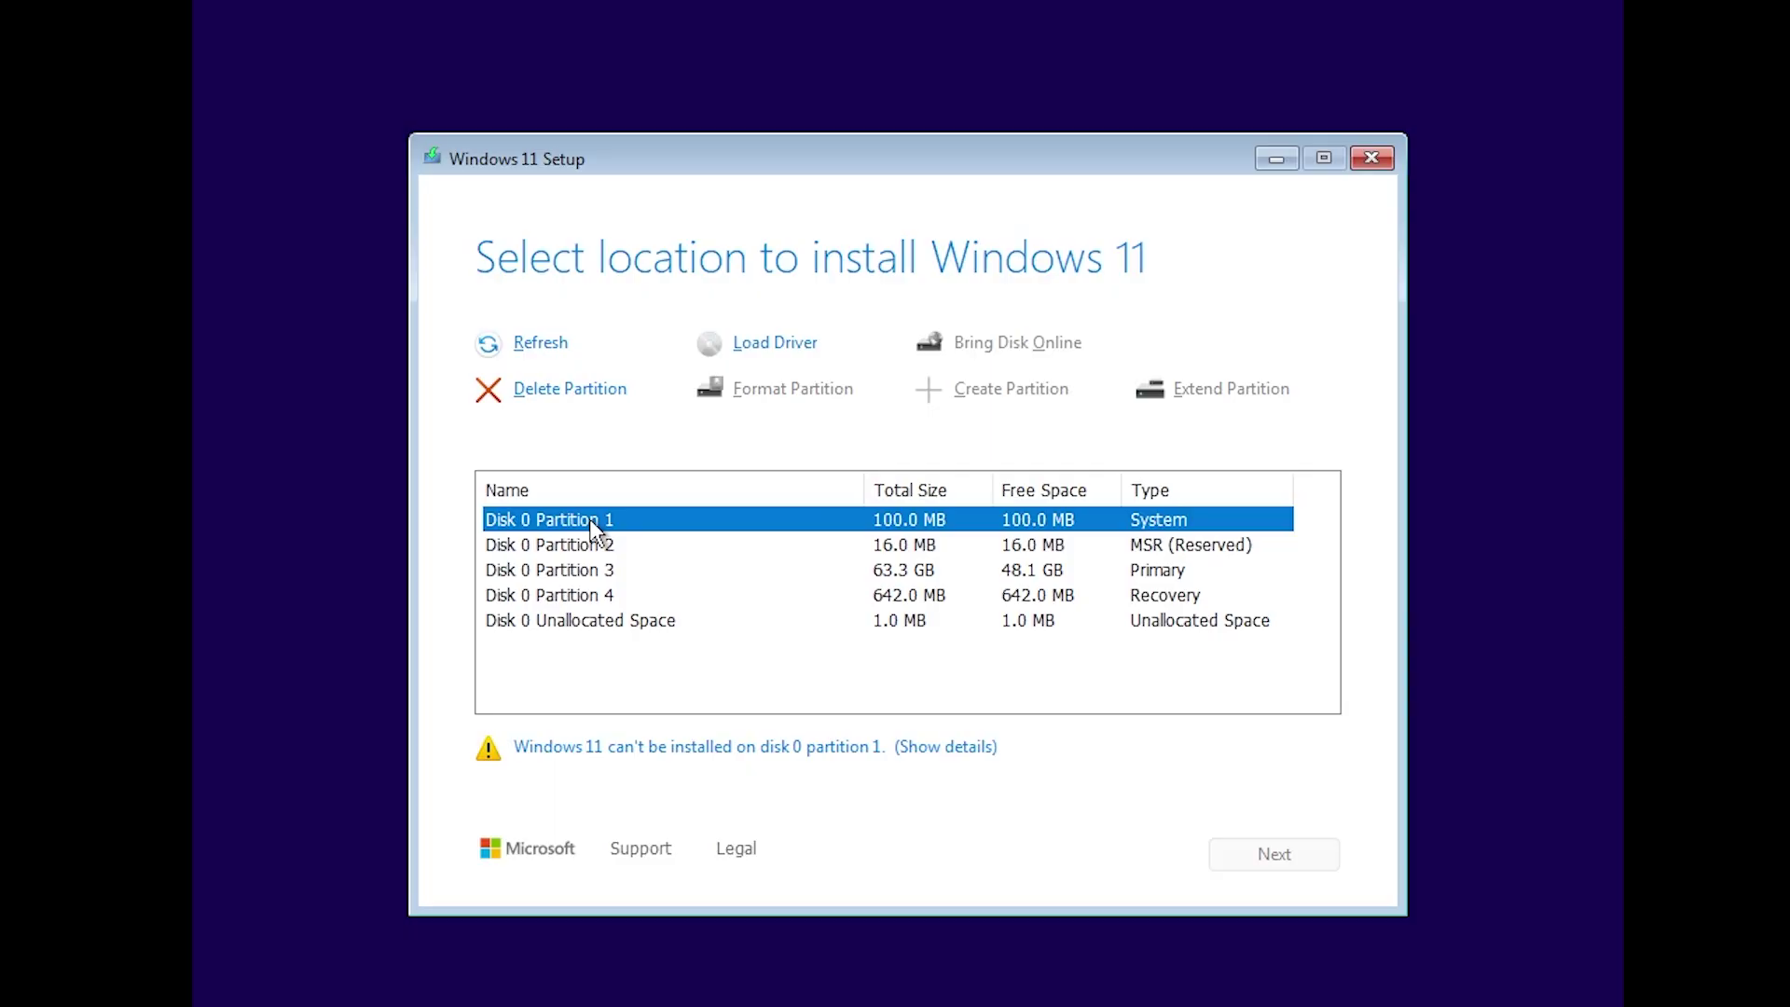
left_click(618, 624)
left_click(597, 595)
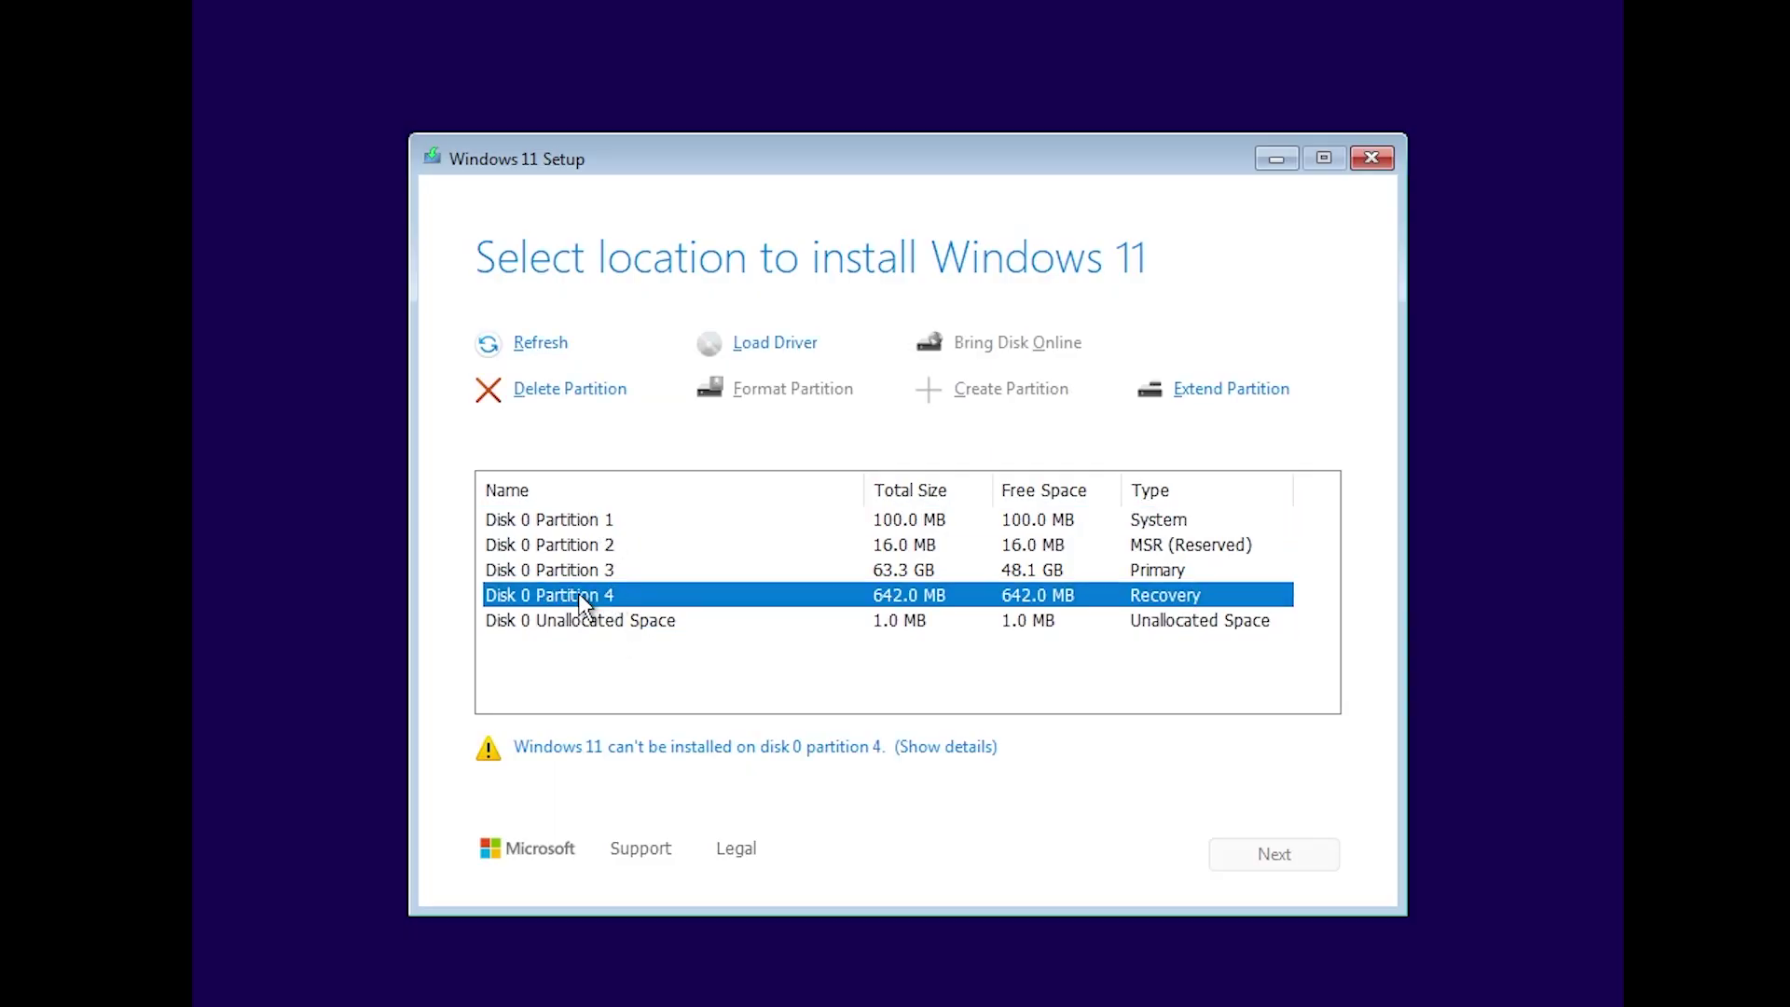
left_click(573, 389)
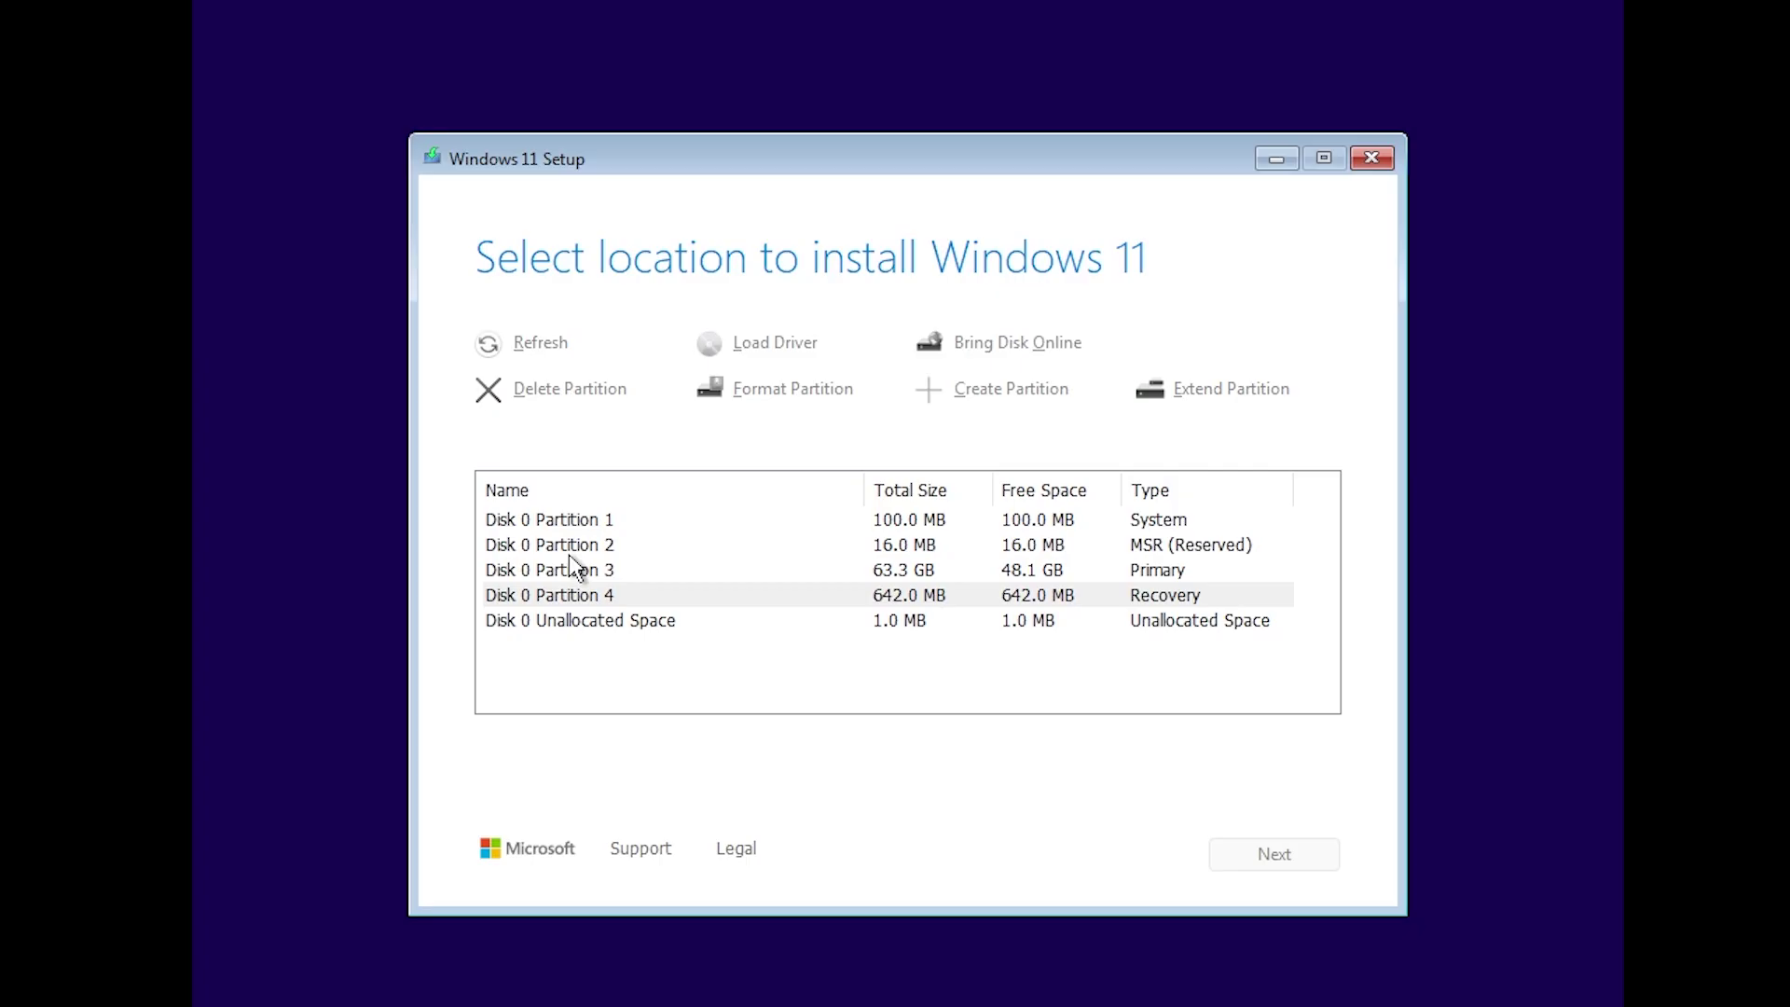
Delete Partitions 2 and 1, then install Windows 11 onto the 64.0 GB unallocated space.
left_click(653, 545)
left_click(571, 390)
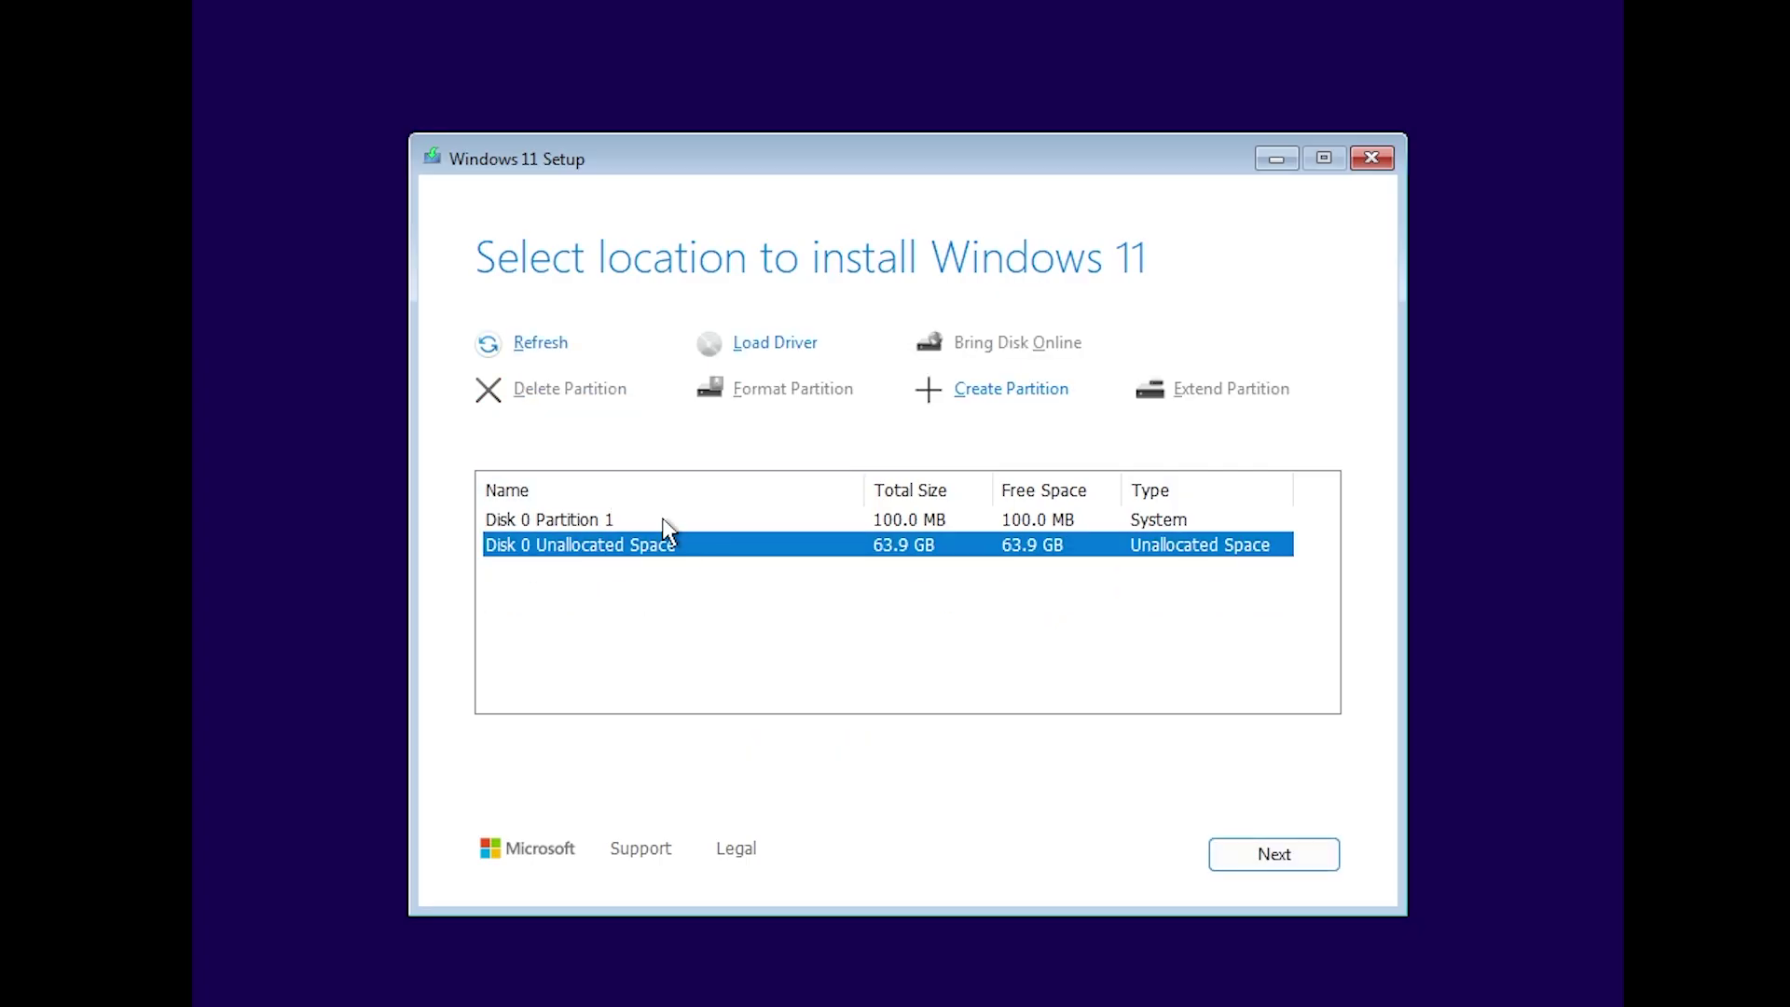
left_click(660, 519)
left_click(560, 390)
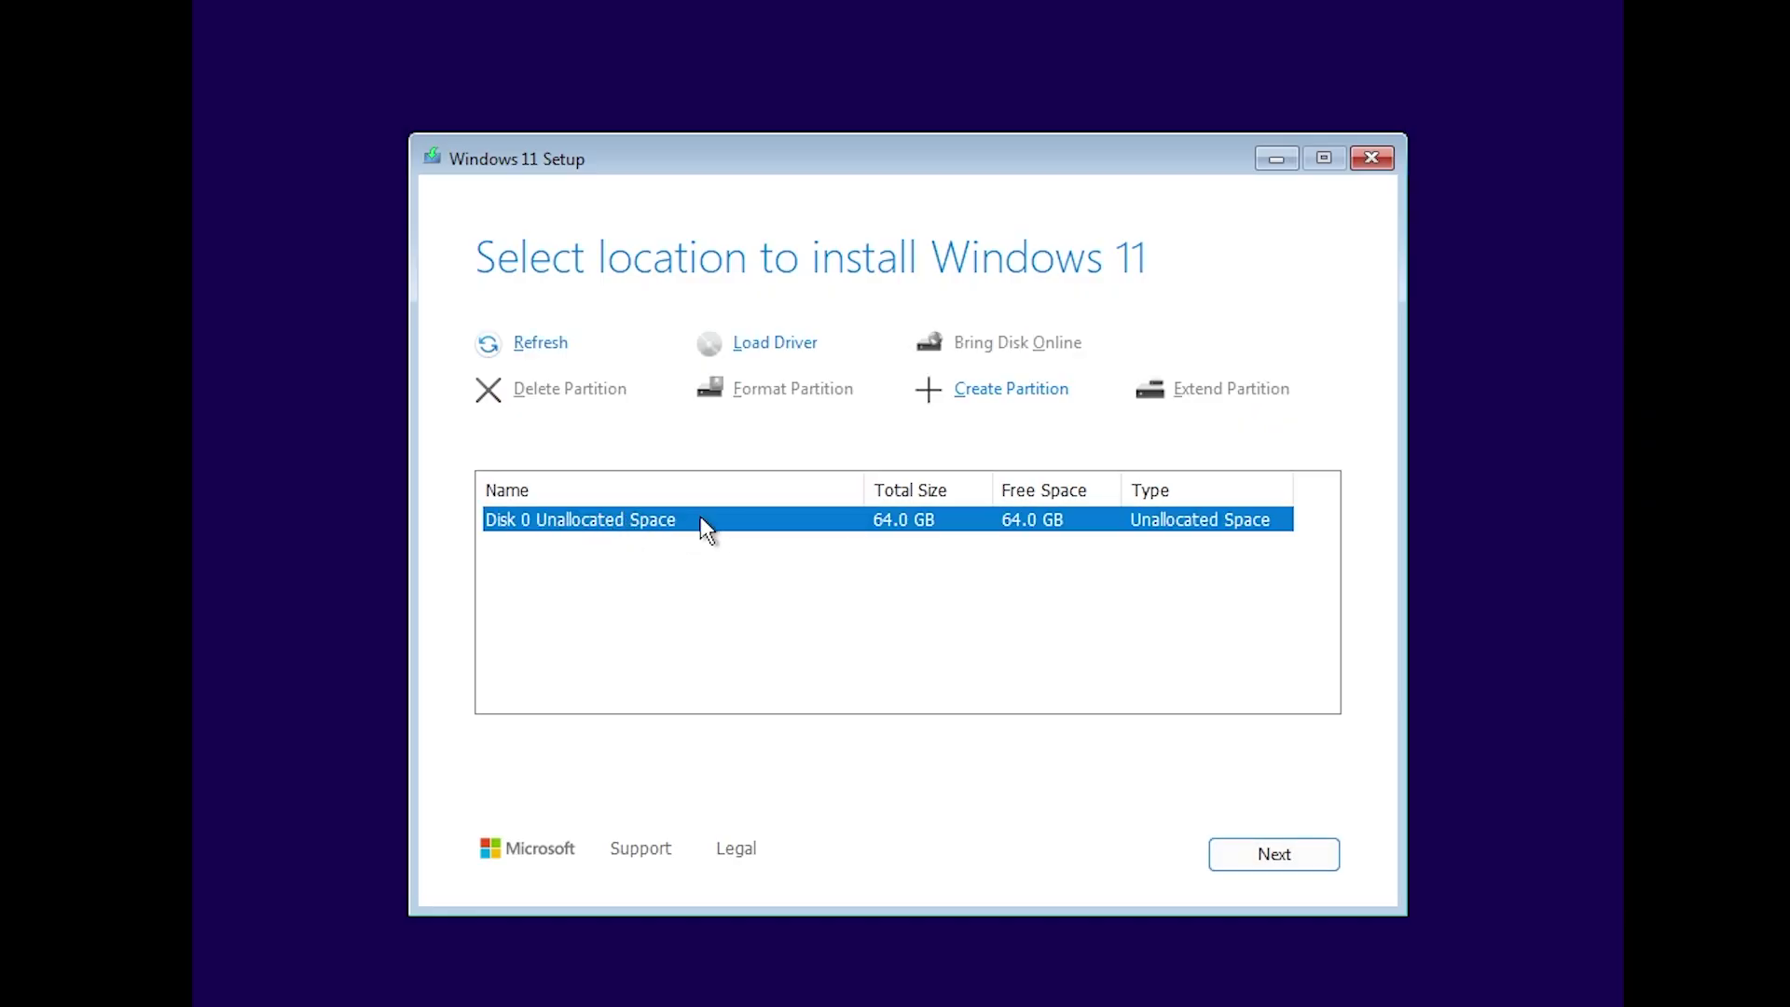
left_click(1312, 854)
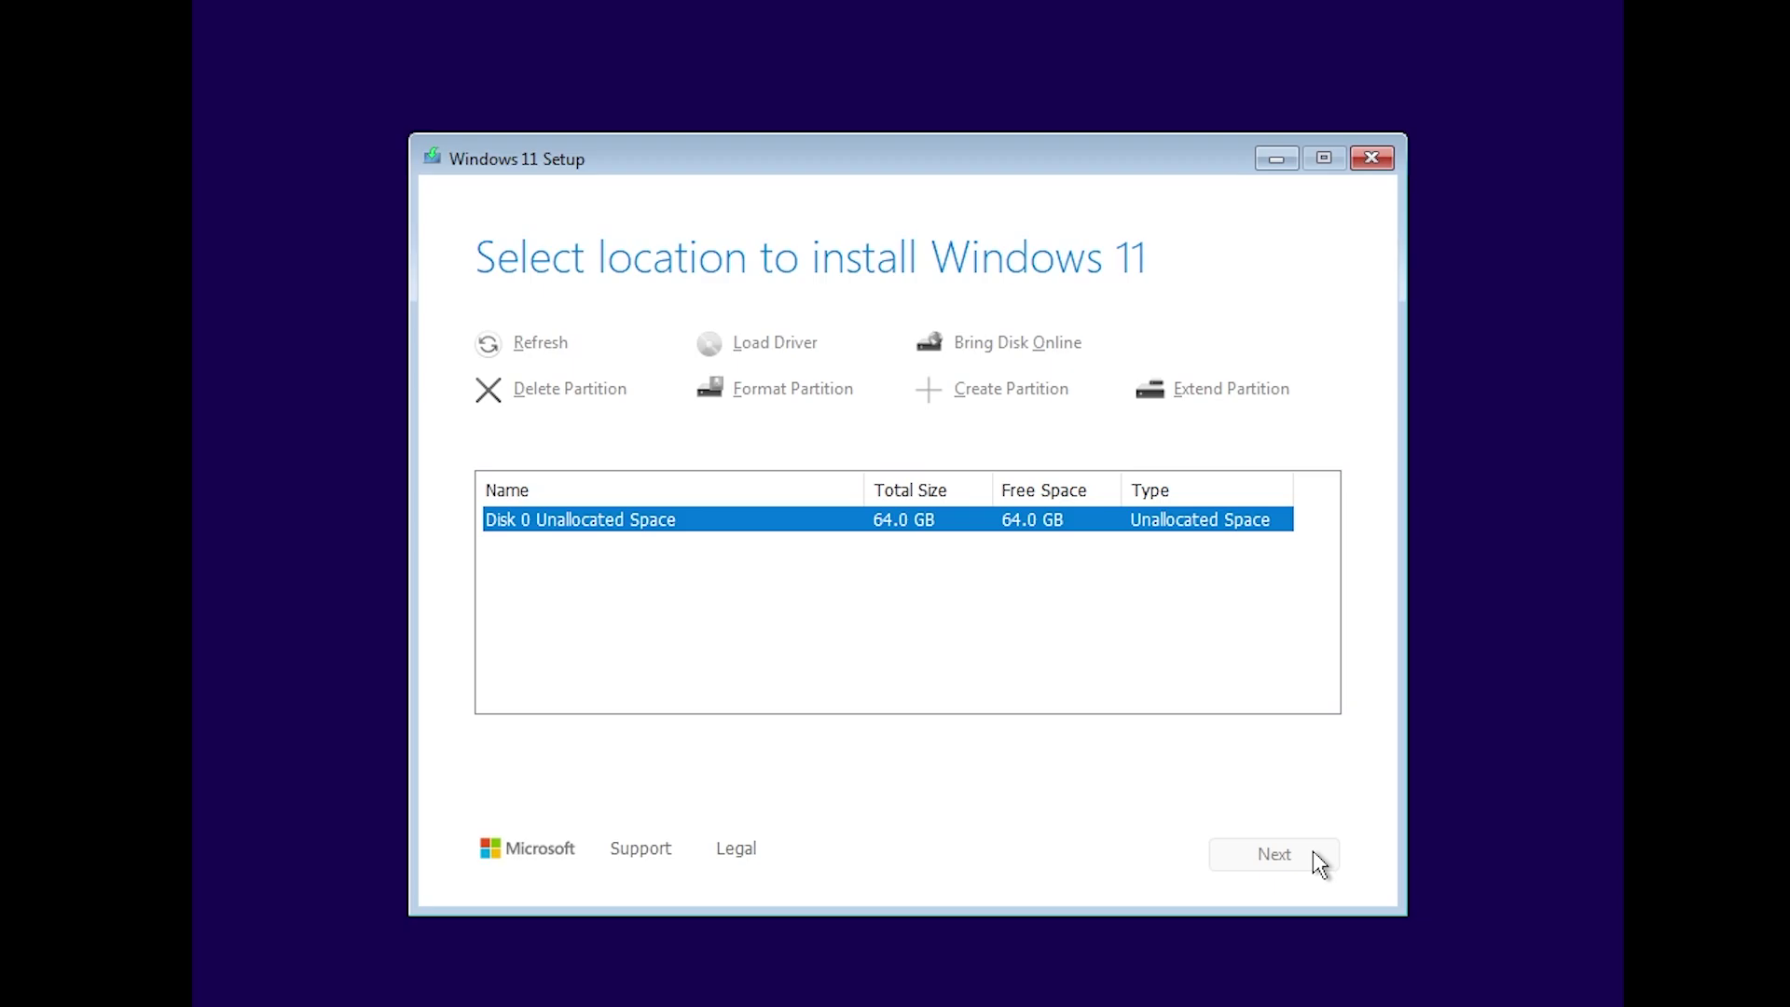
left_click(1316, 854)
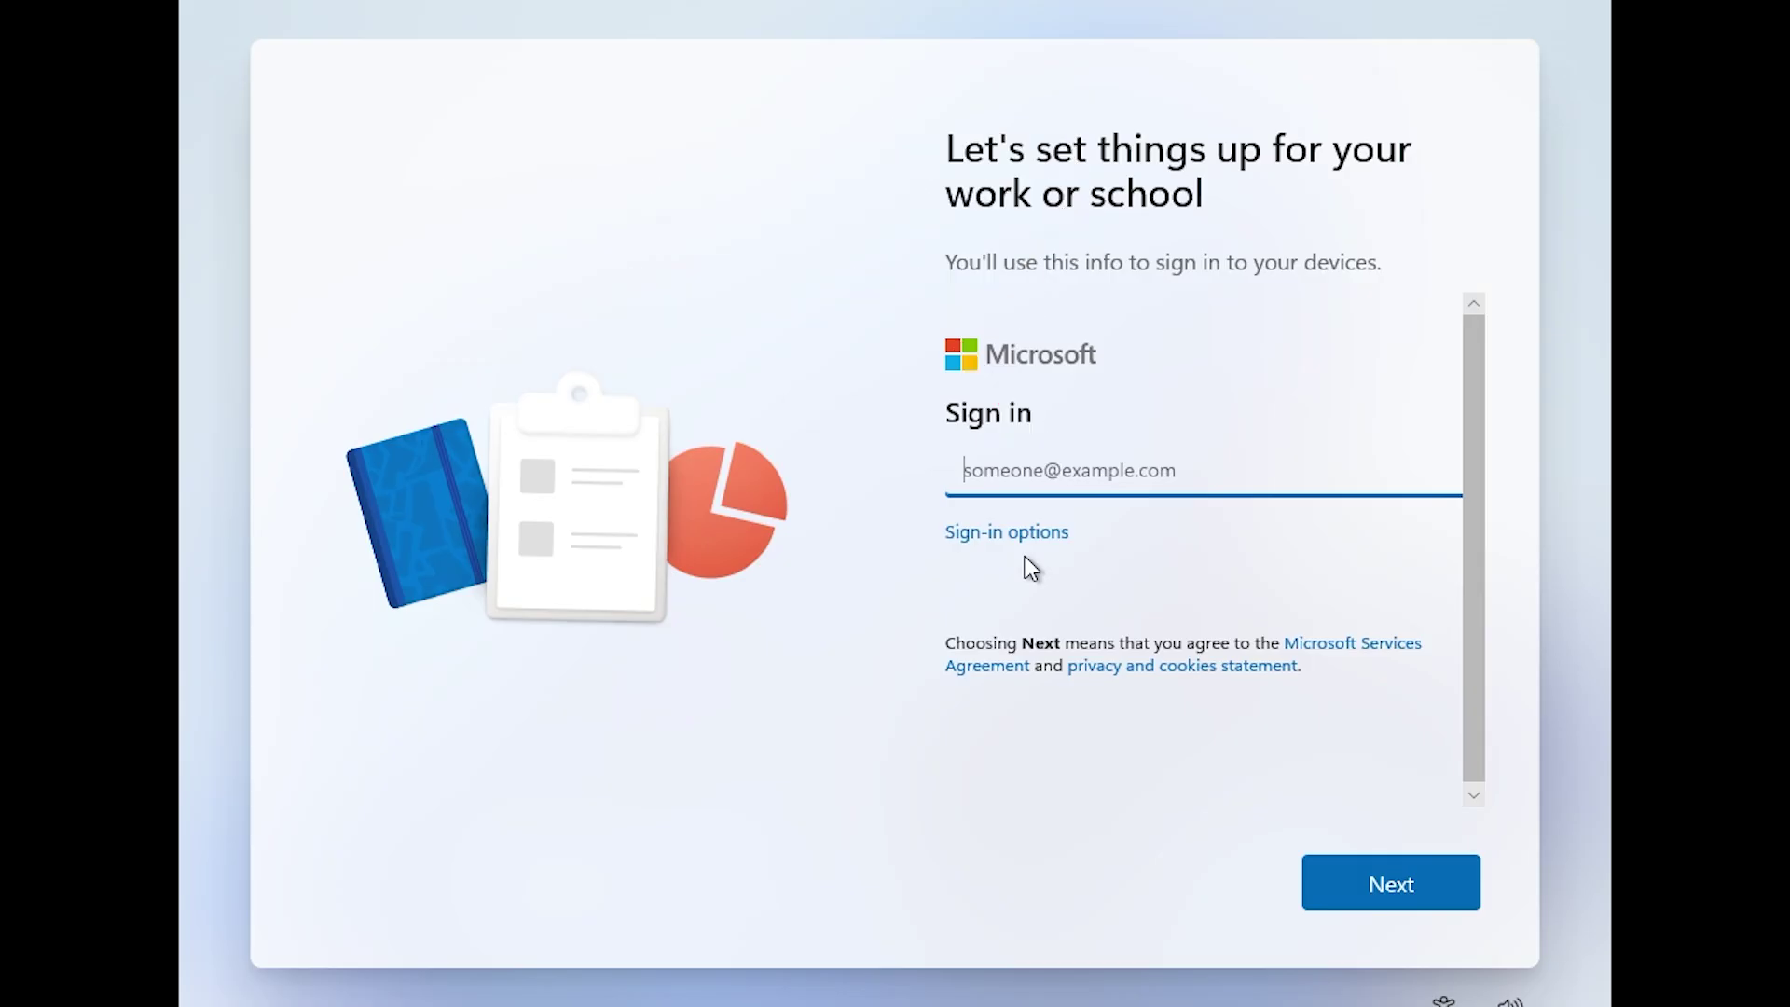
Create a local account named 'PC' with no password via Sign-in options.
left_click(1014, 529)
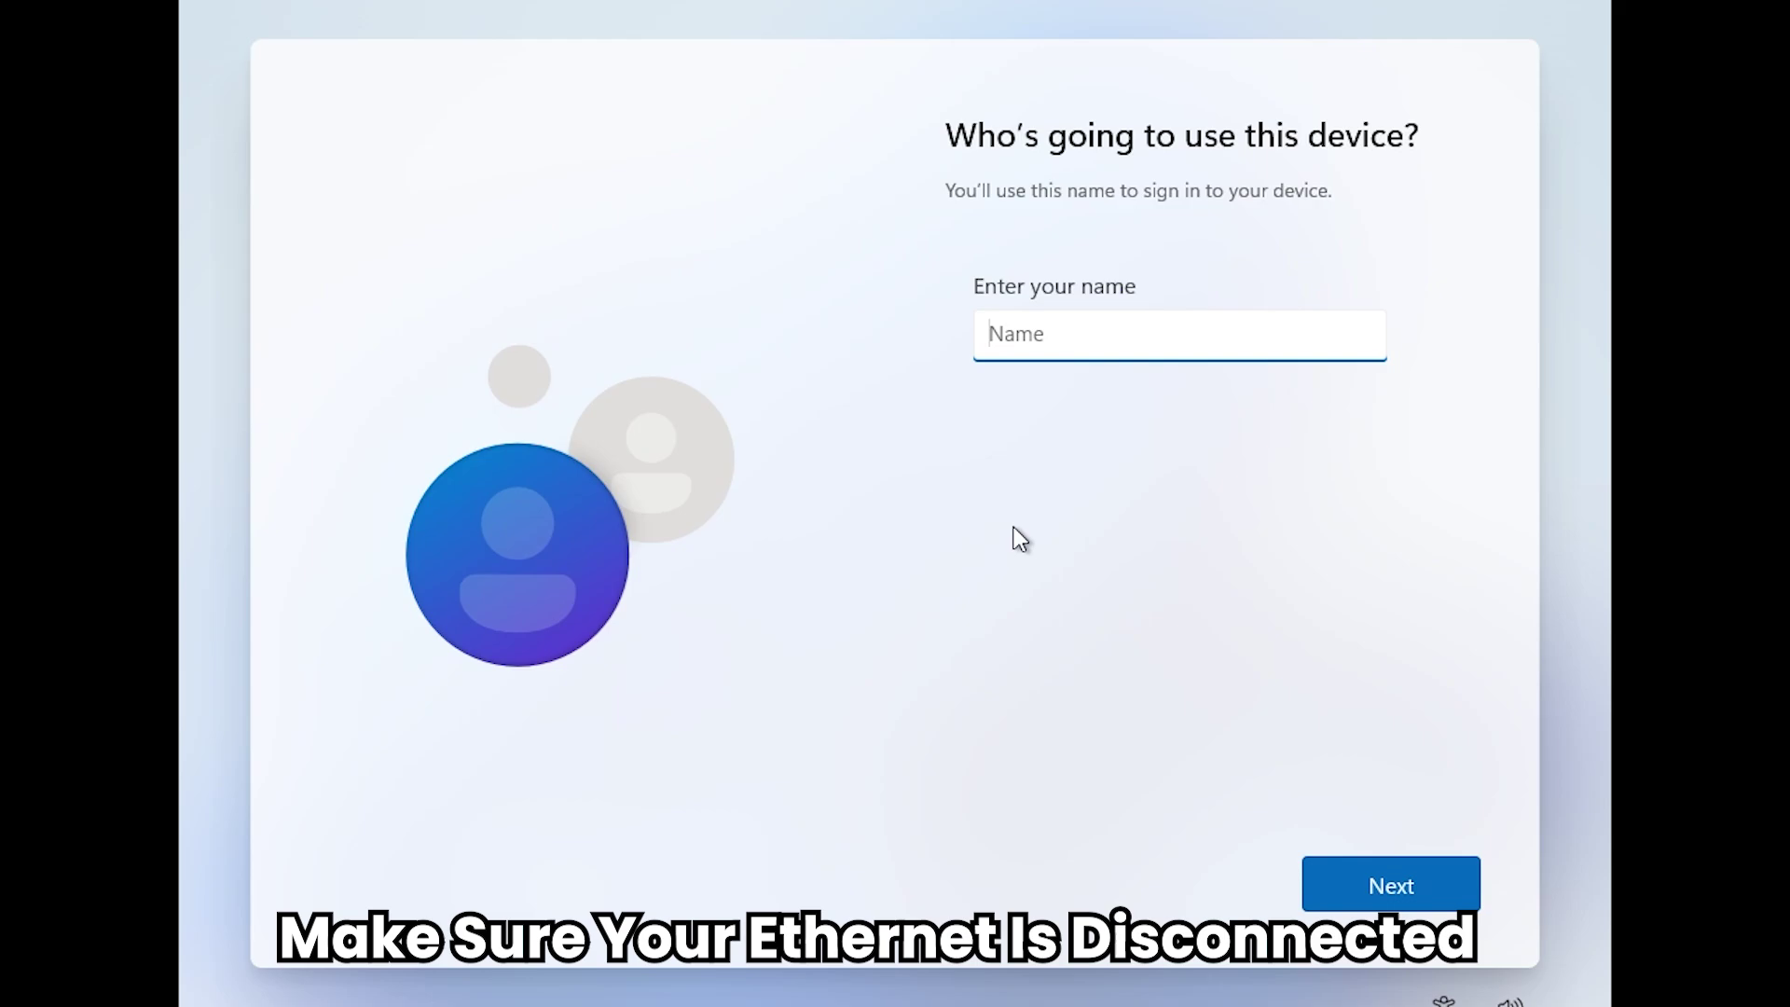
type("PC")
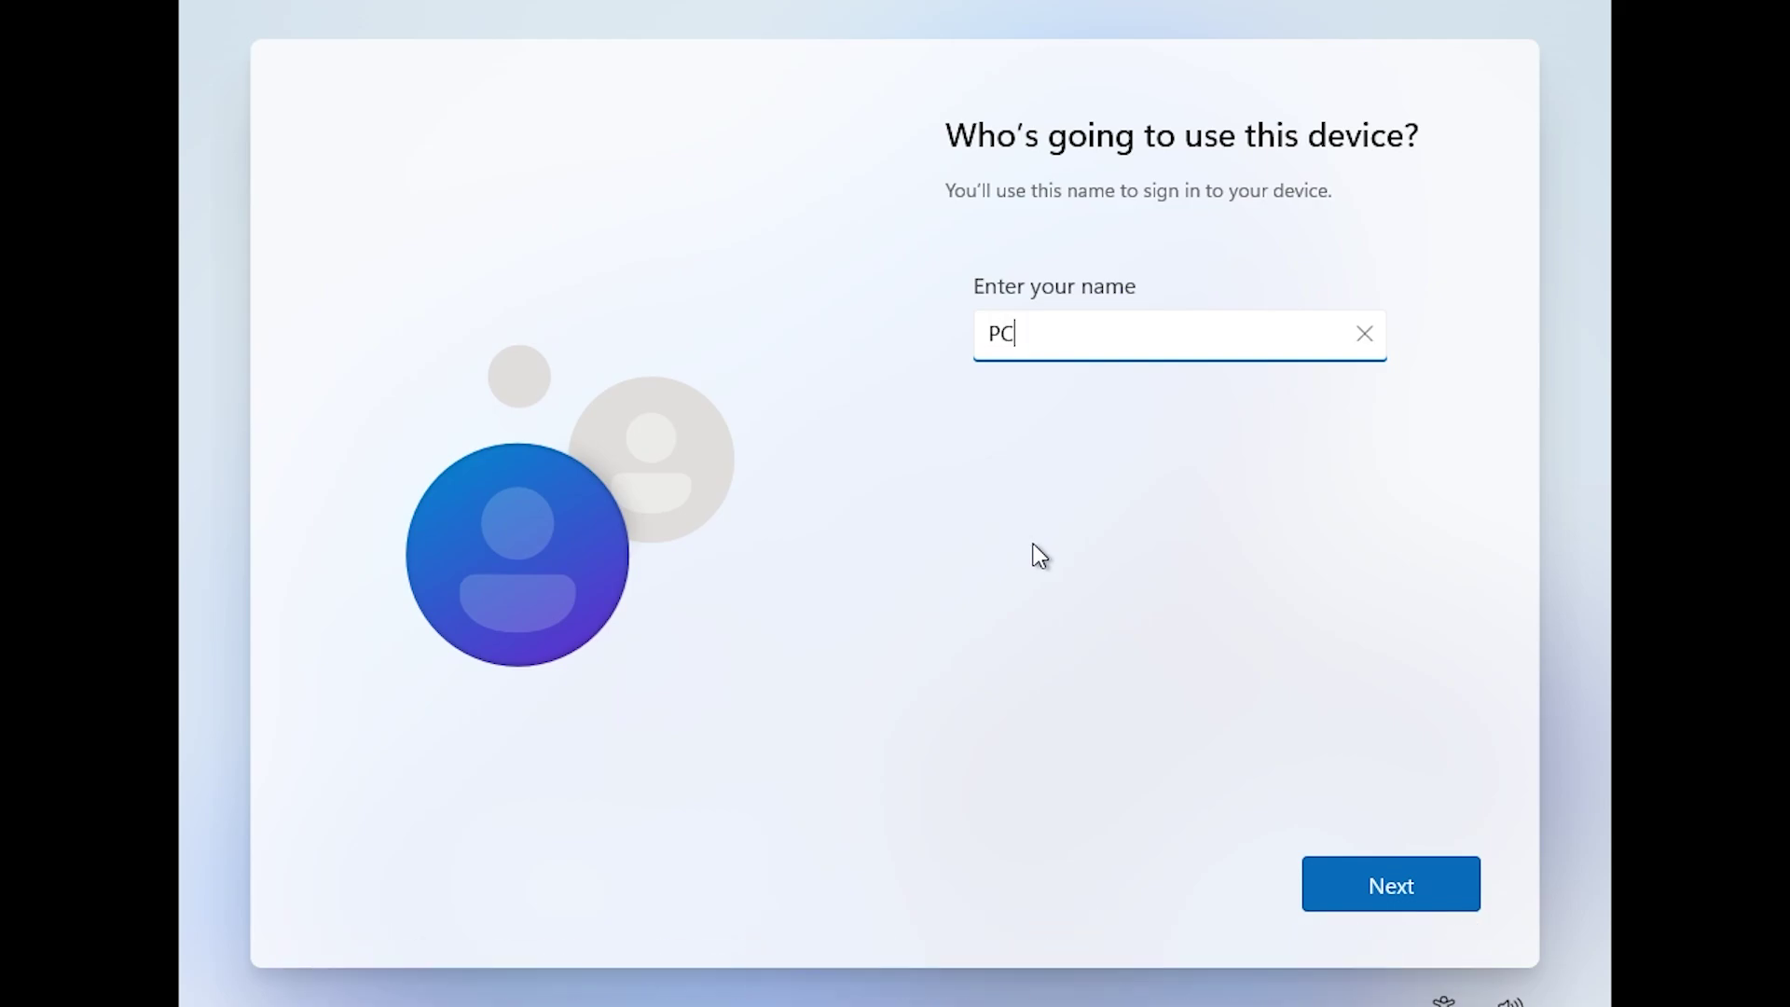
left_click(1381, 869)
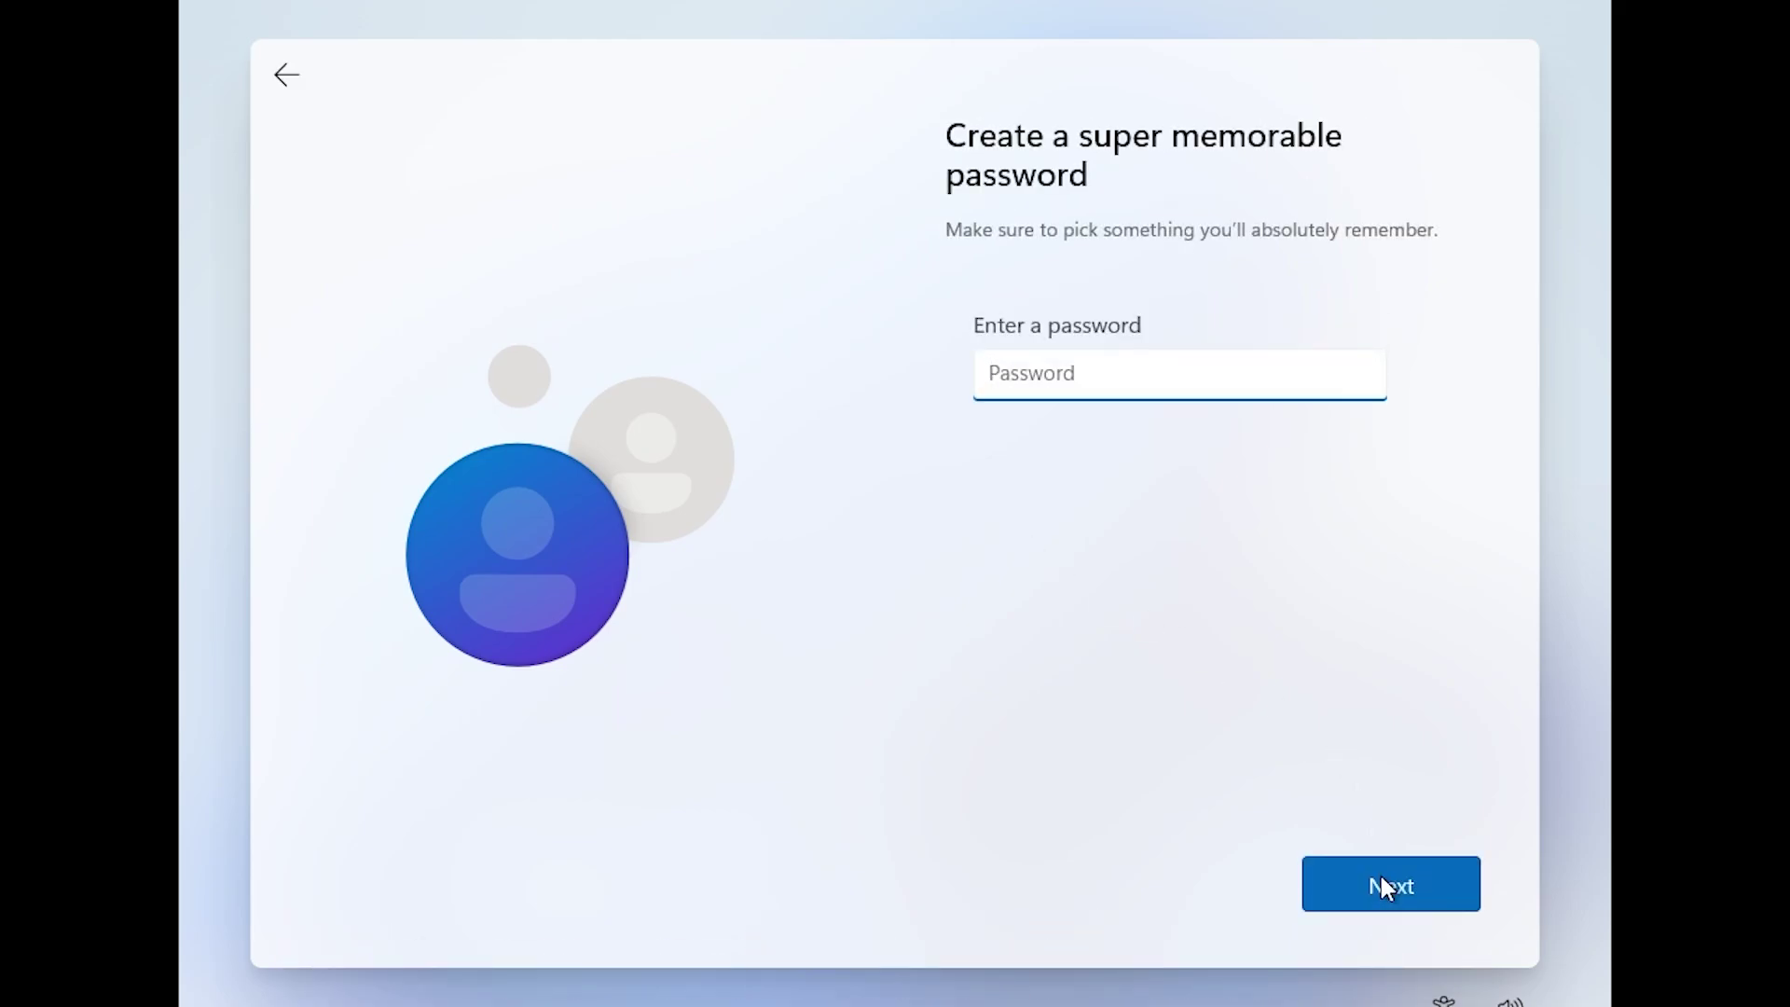
left_click(1380, 873)
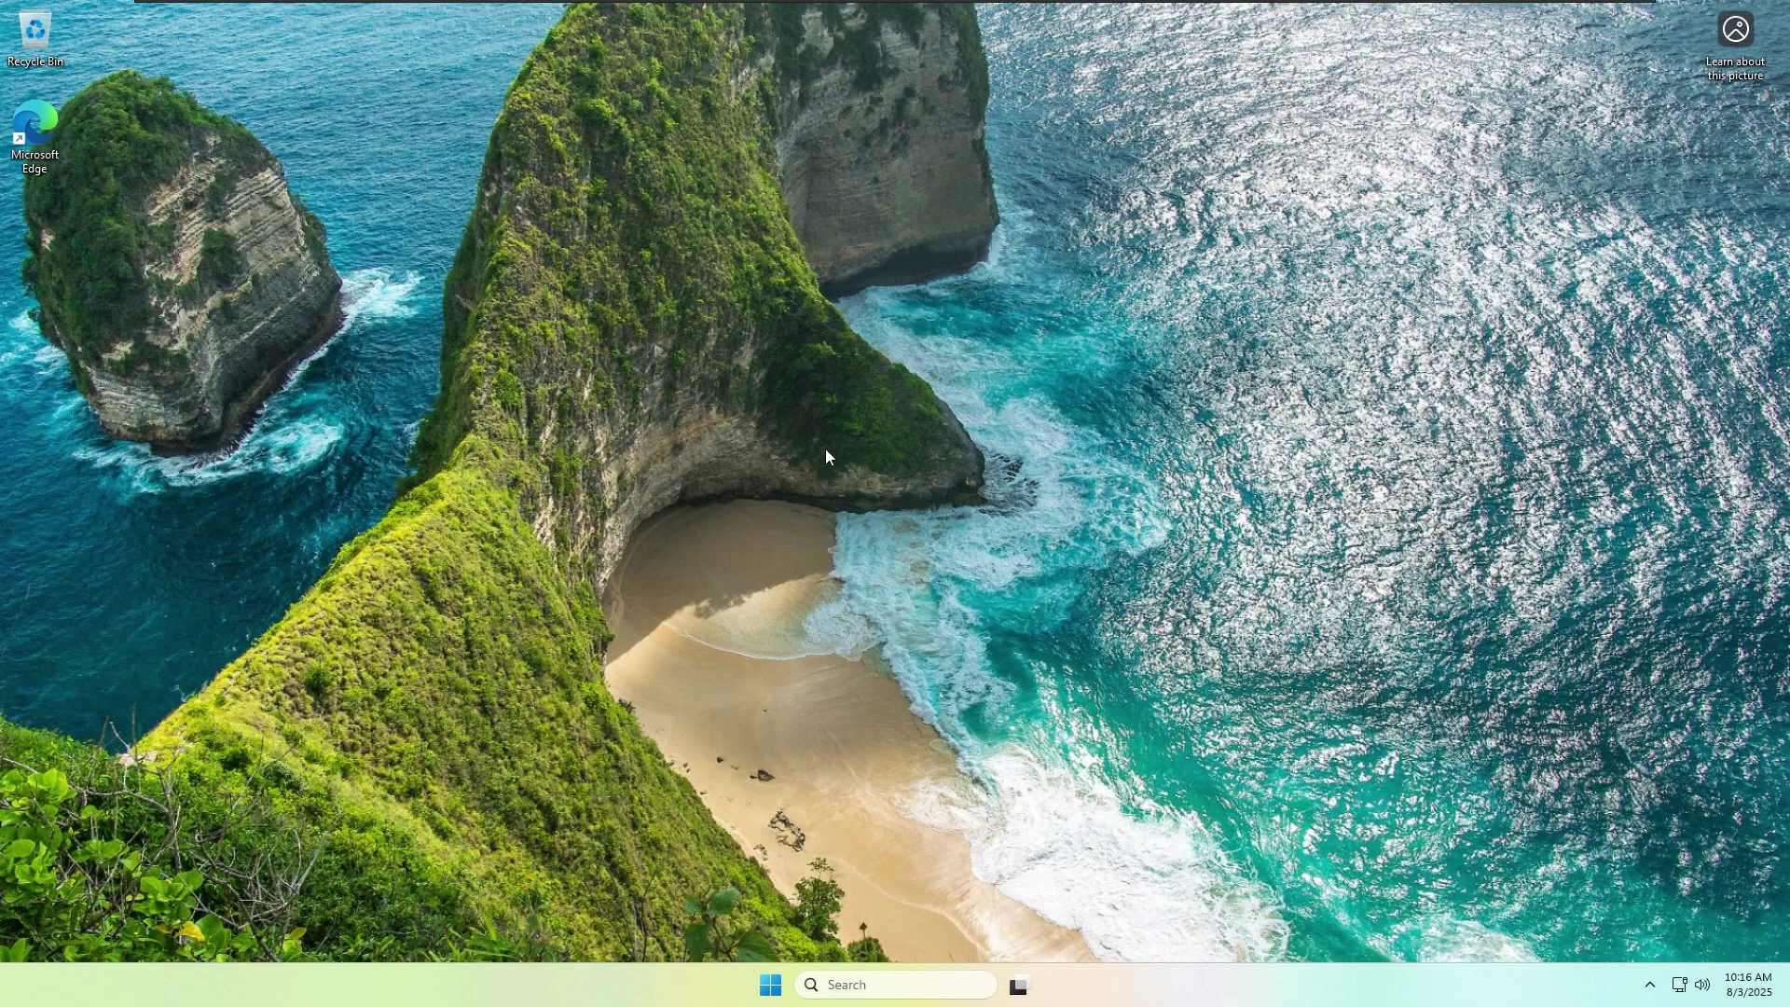
Refresh the desktop, then open Start's All apps list and right-click File Explorer.
right_click(822, 403)
left_click(863, 488)
key("super")
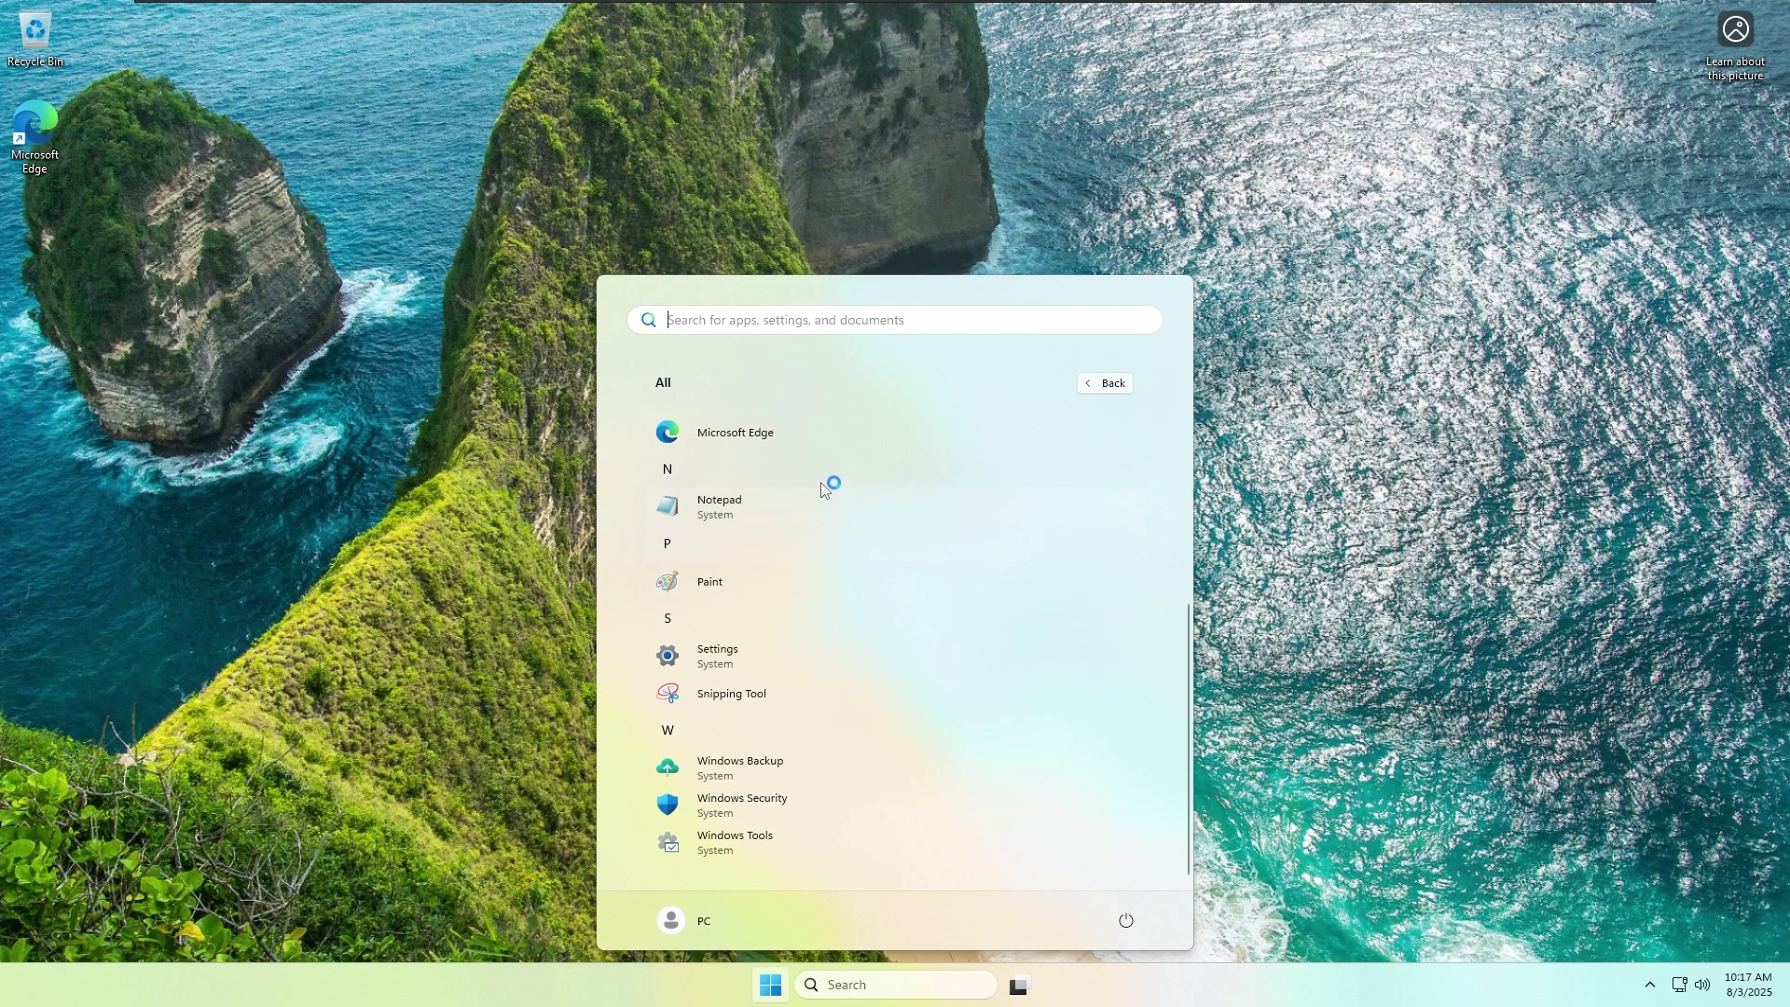
scroll(854, 770, "up", 3)
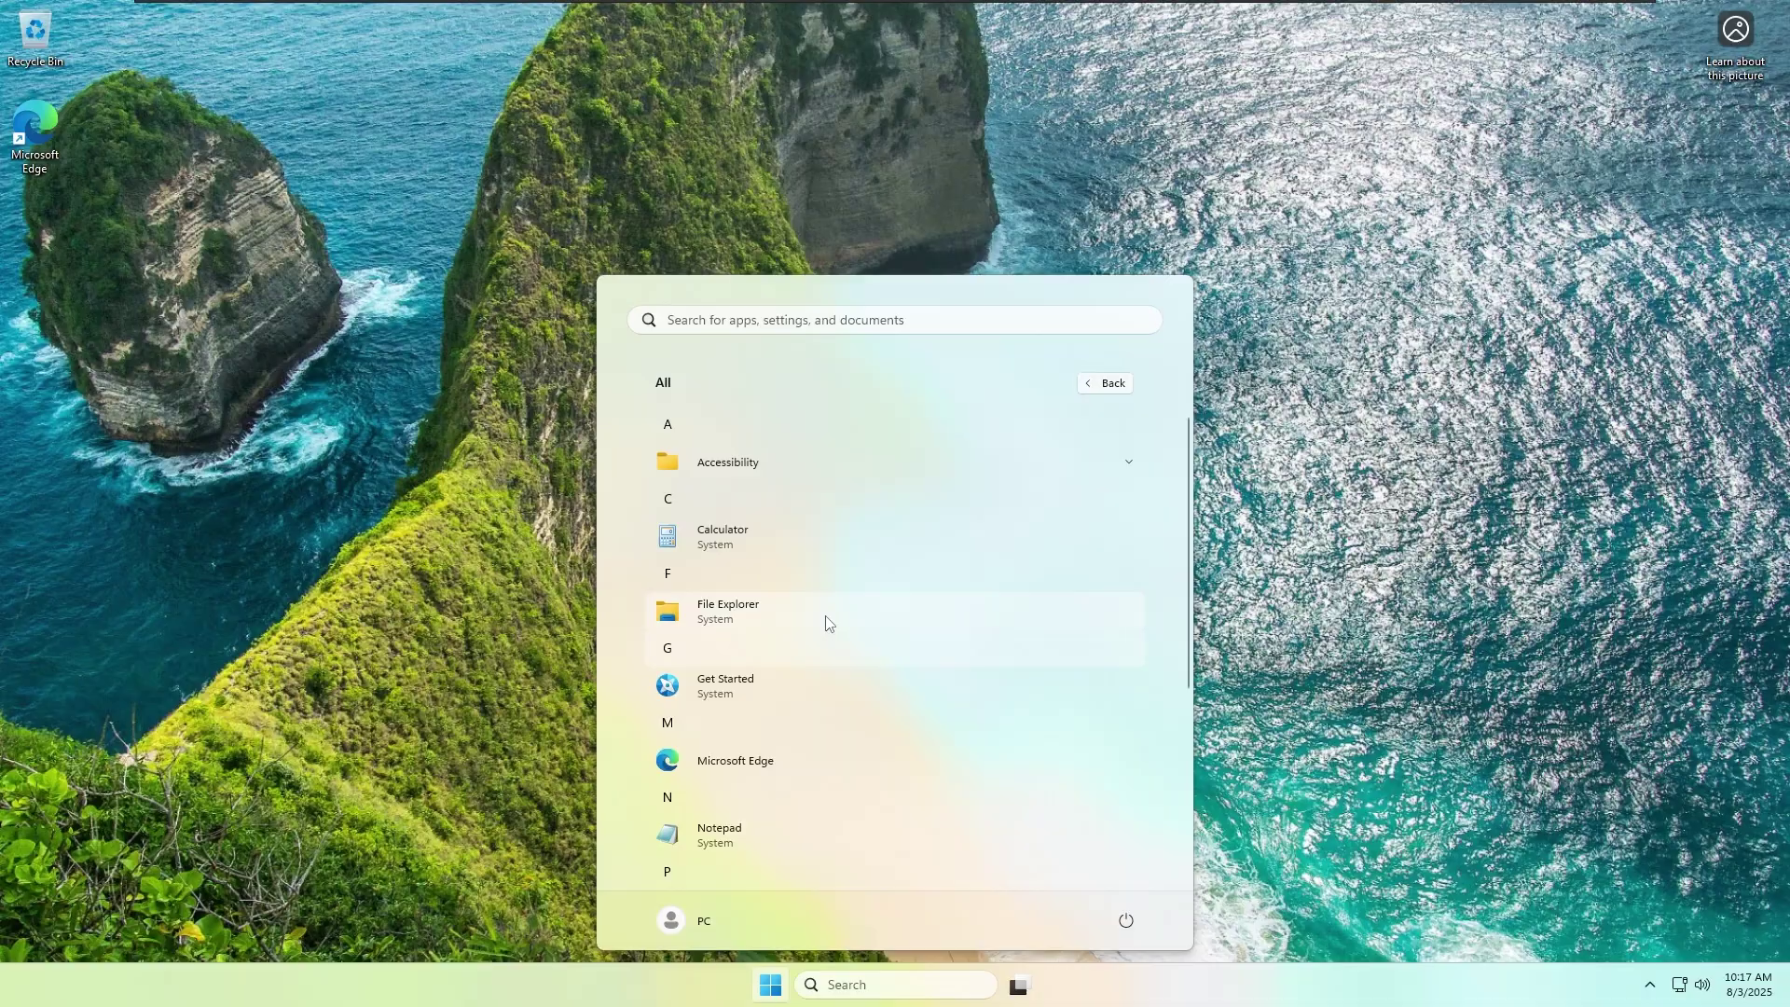
right_click(757, 608)
Run wsreset -i in Windows PowerShell (Admin), approving elevation, then close the console.
right_click(764, 607)
mouse_move(802, 647)
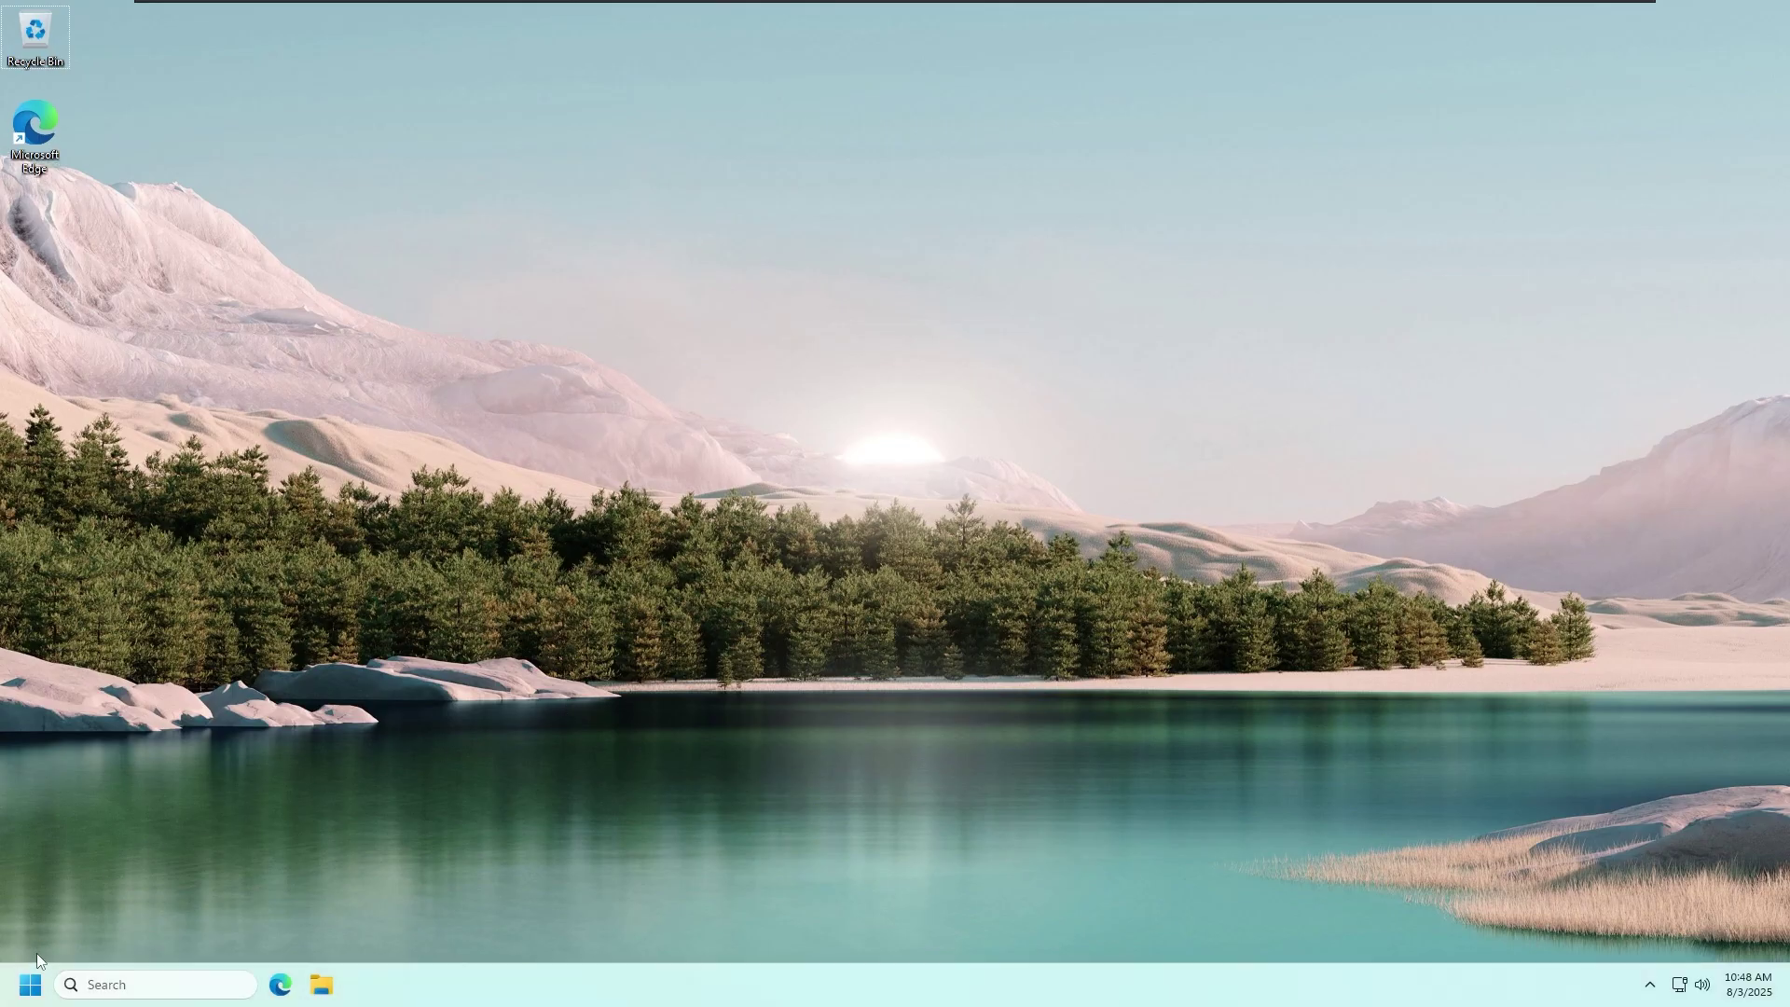
right_click(33, 984)
left_click(110, 721)
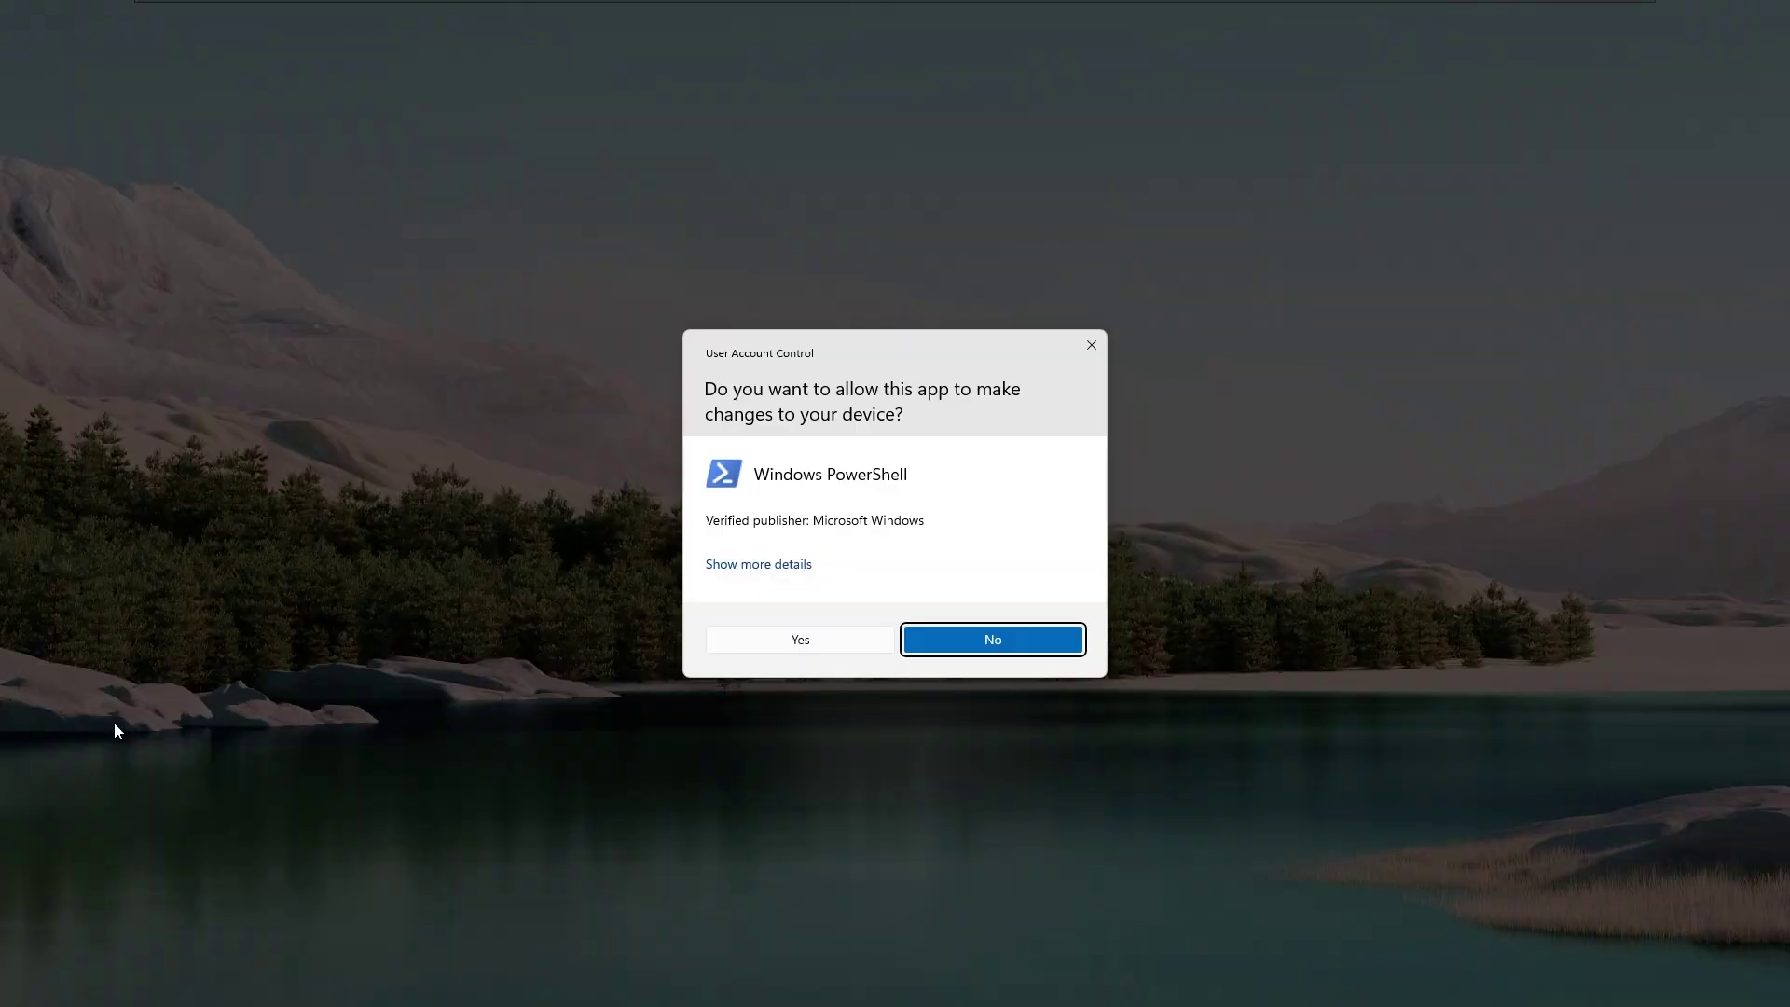
left_click(799, 641)
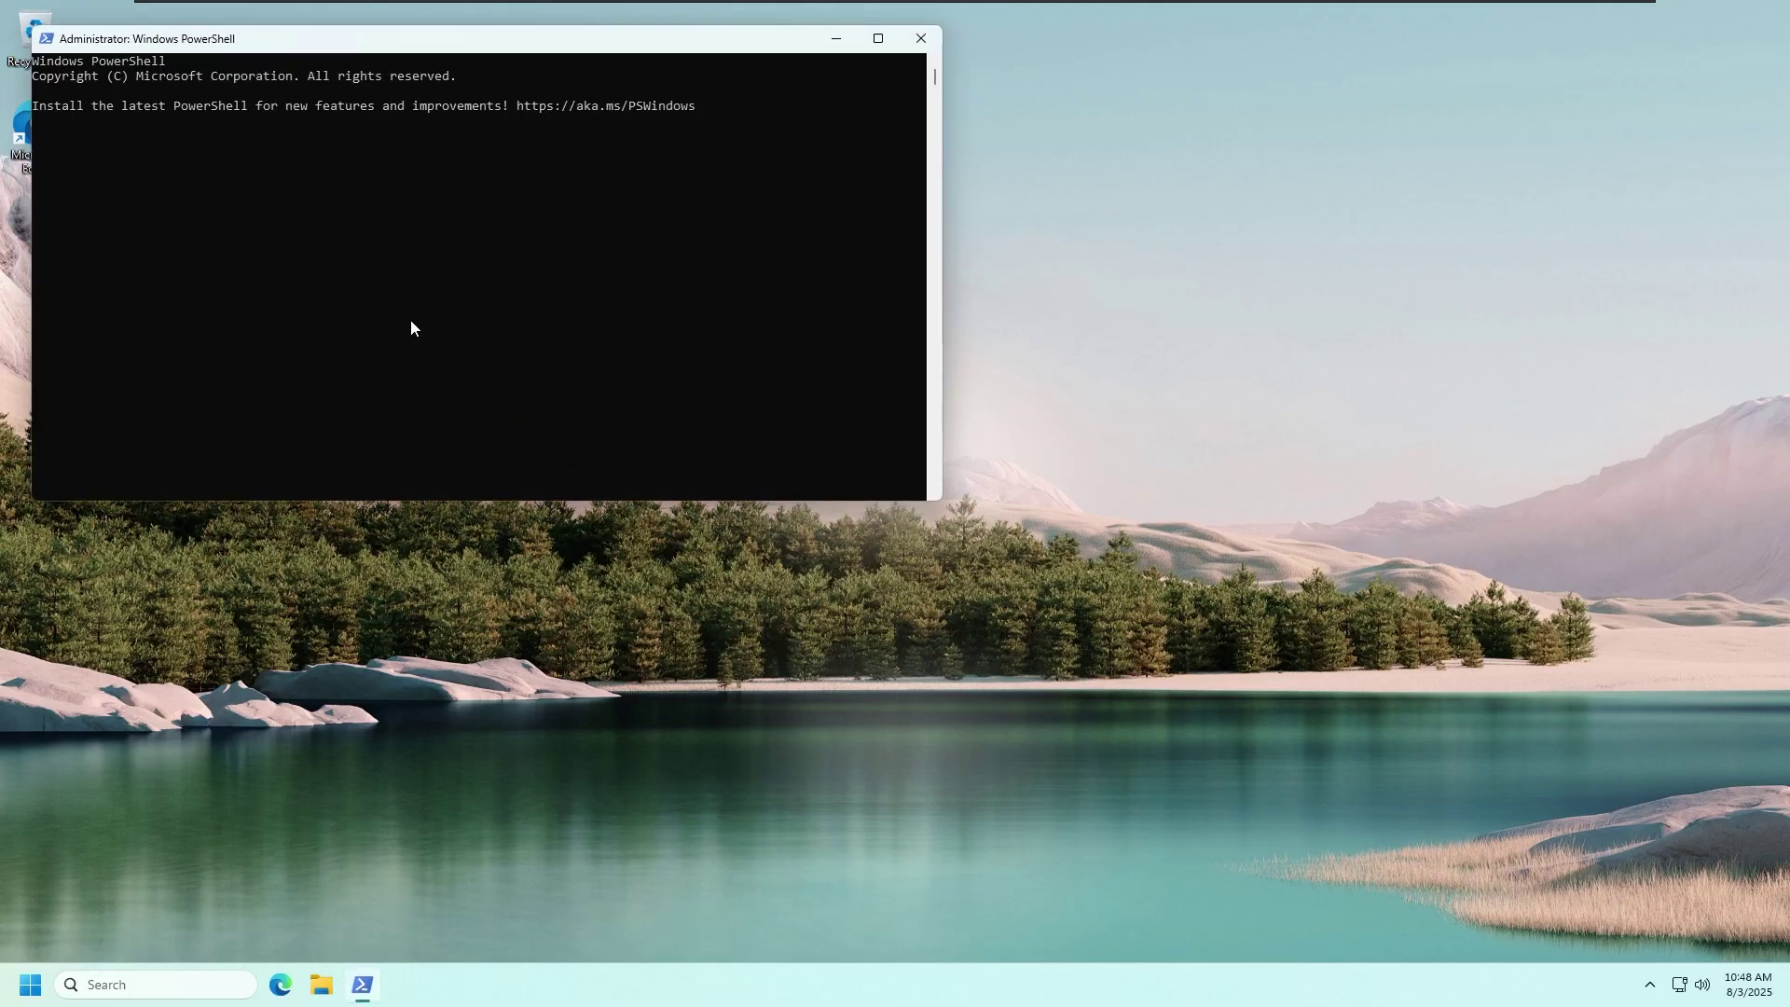
type("wsreset -i")
key("Return")
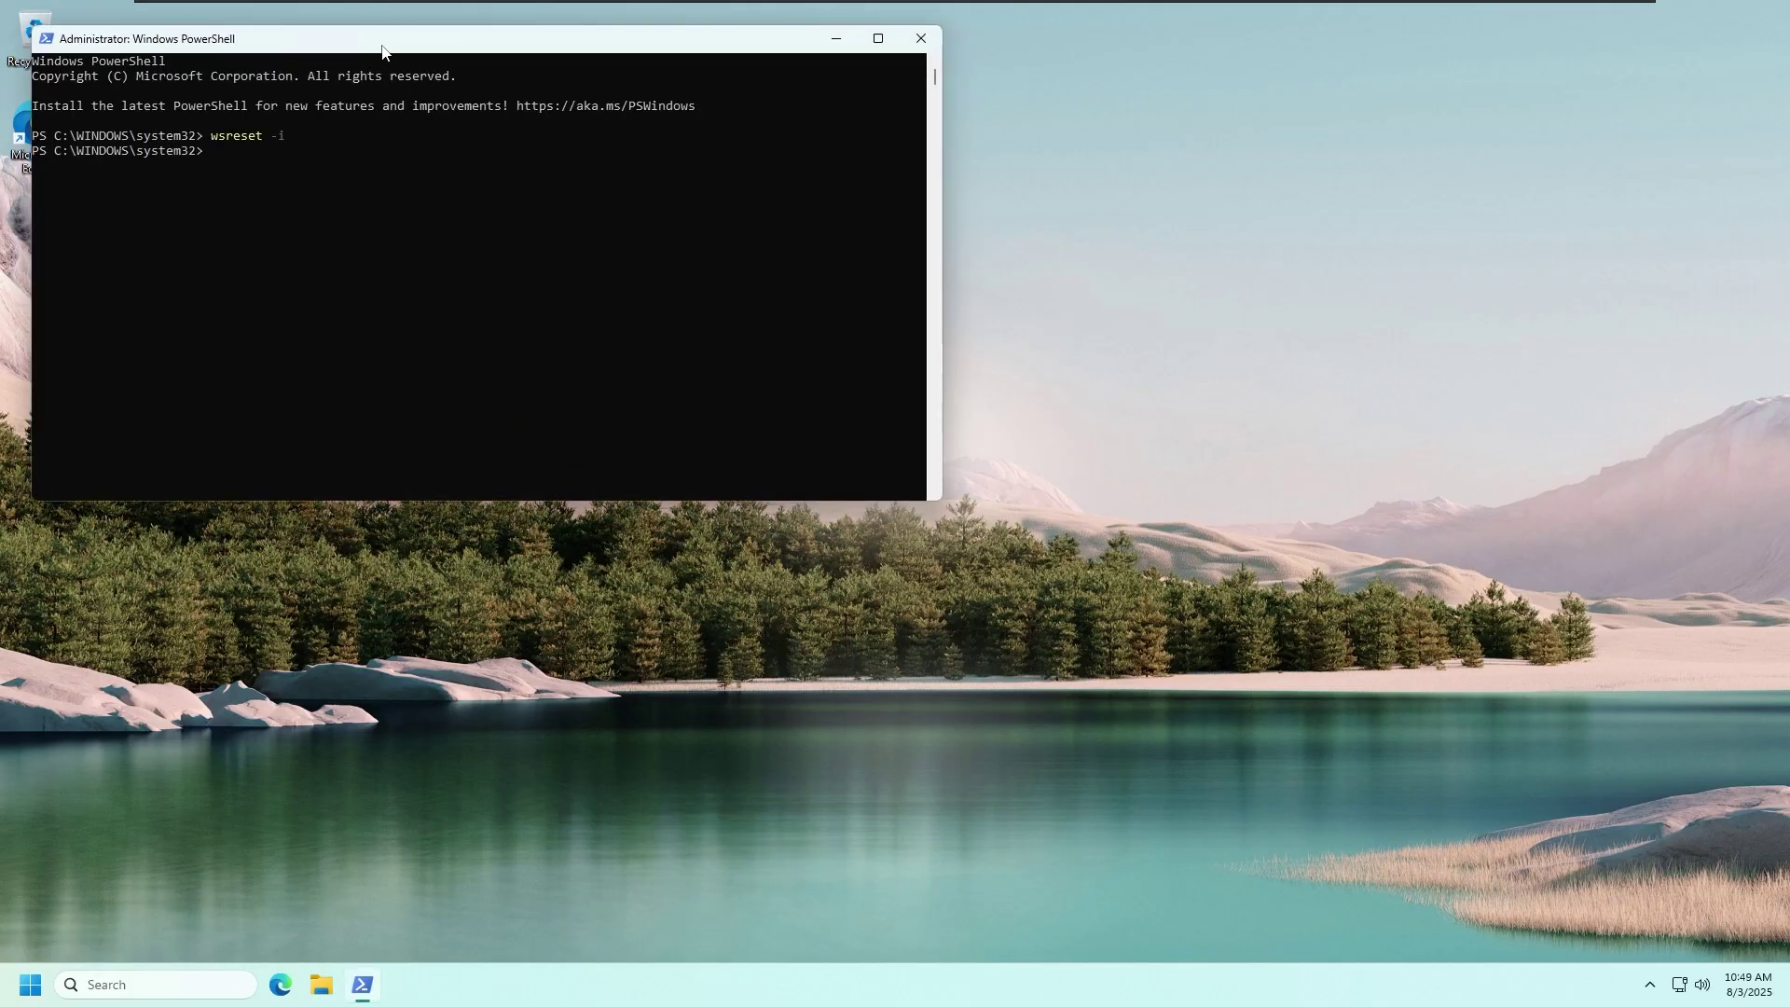
left_click(912, 42)
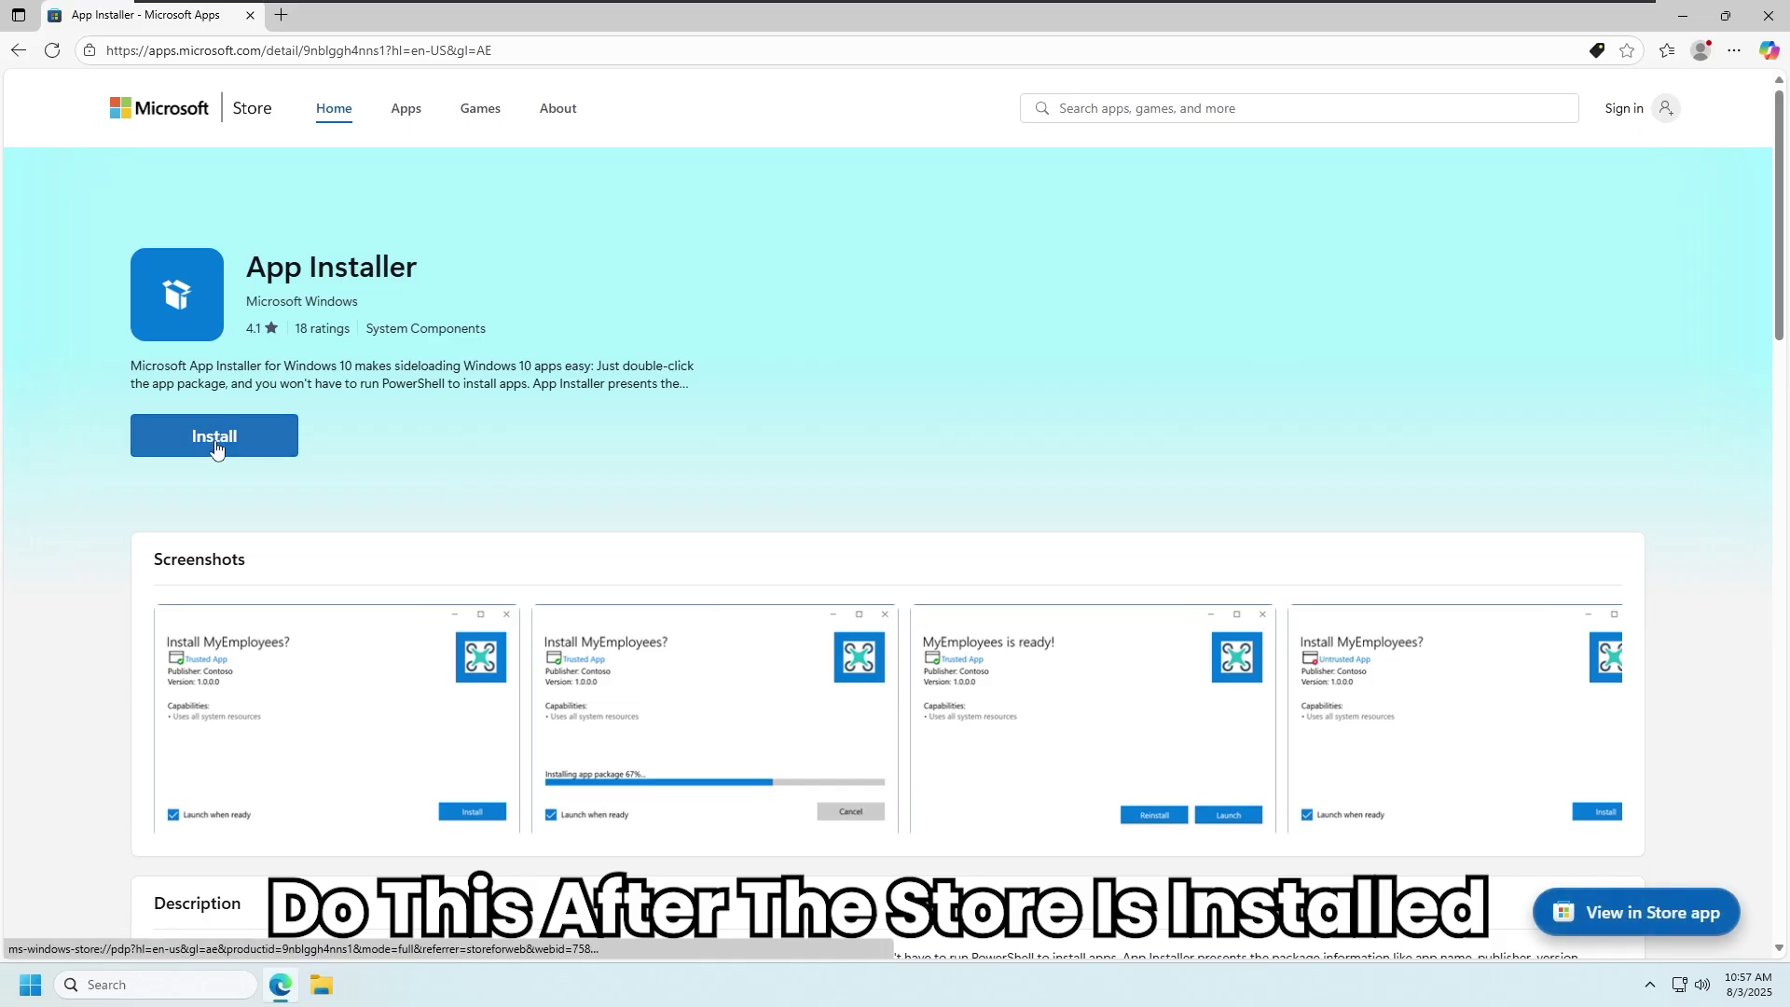
Open App Installer from apps.microsoft.com in the Store app and click Get to install it.
left_click(216, 446)
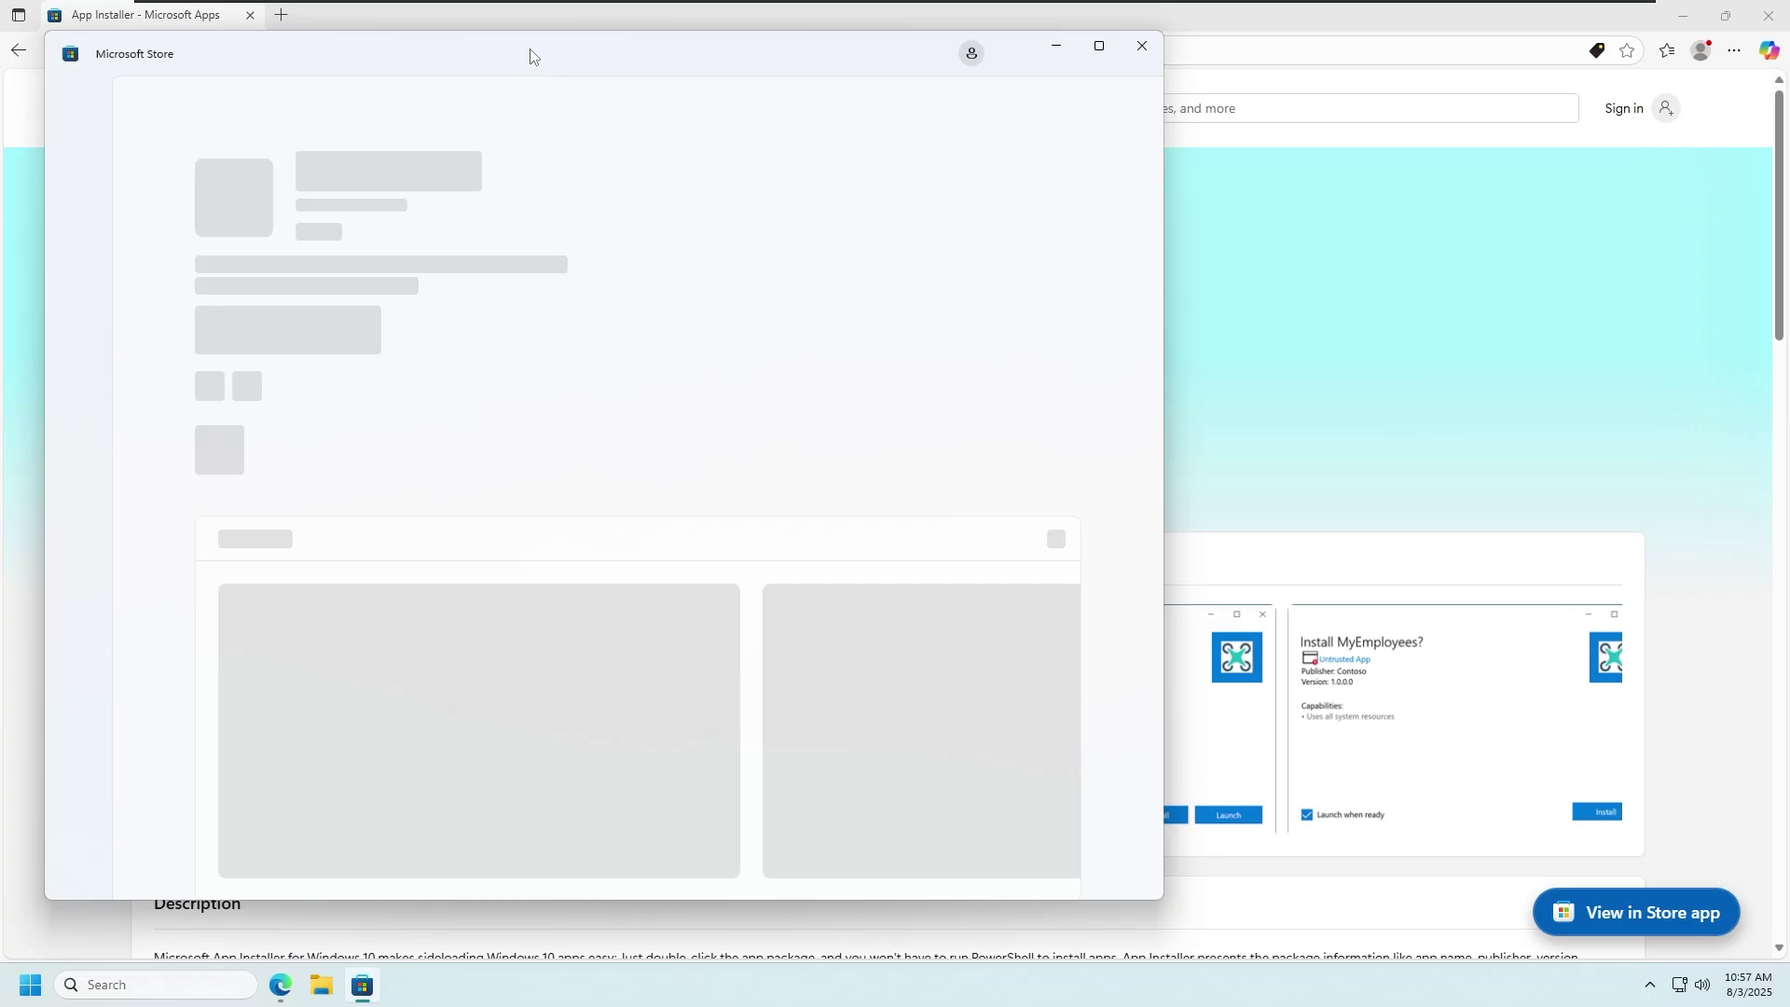
left_click_drag(531, 56, 869, 82)
left_click(617, 371)
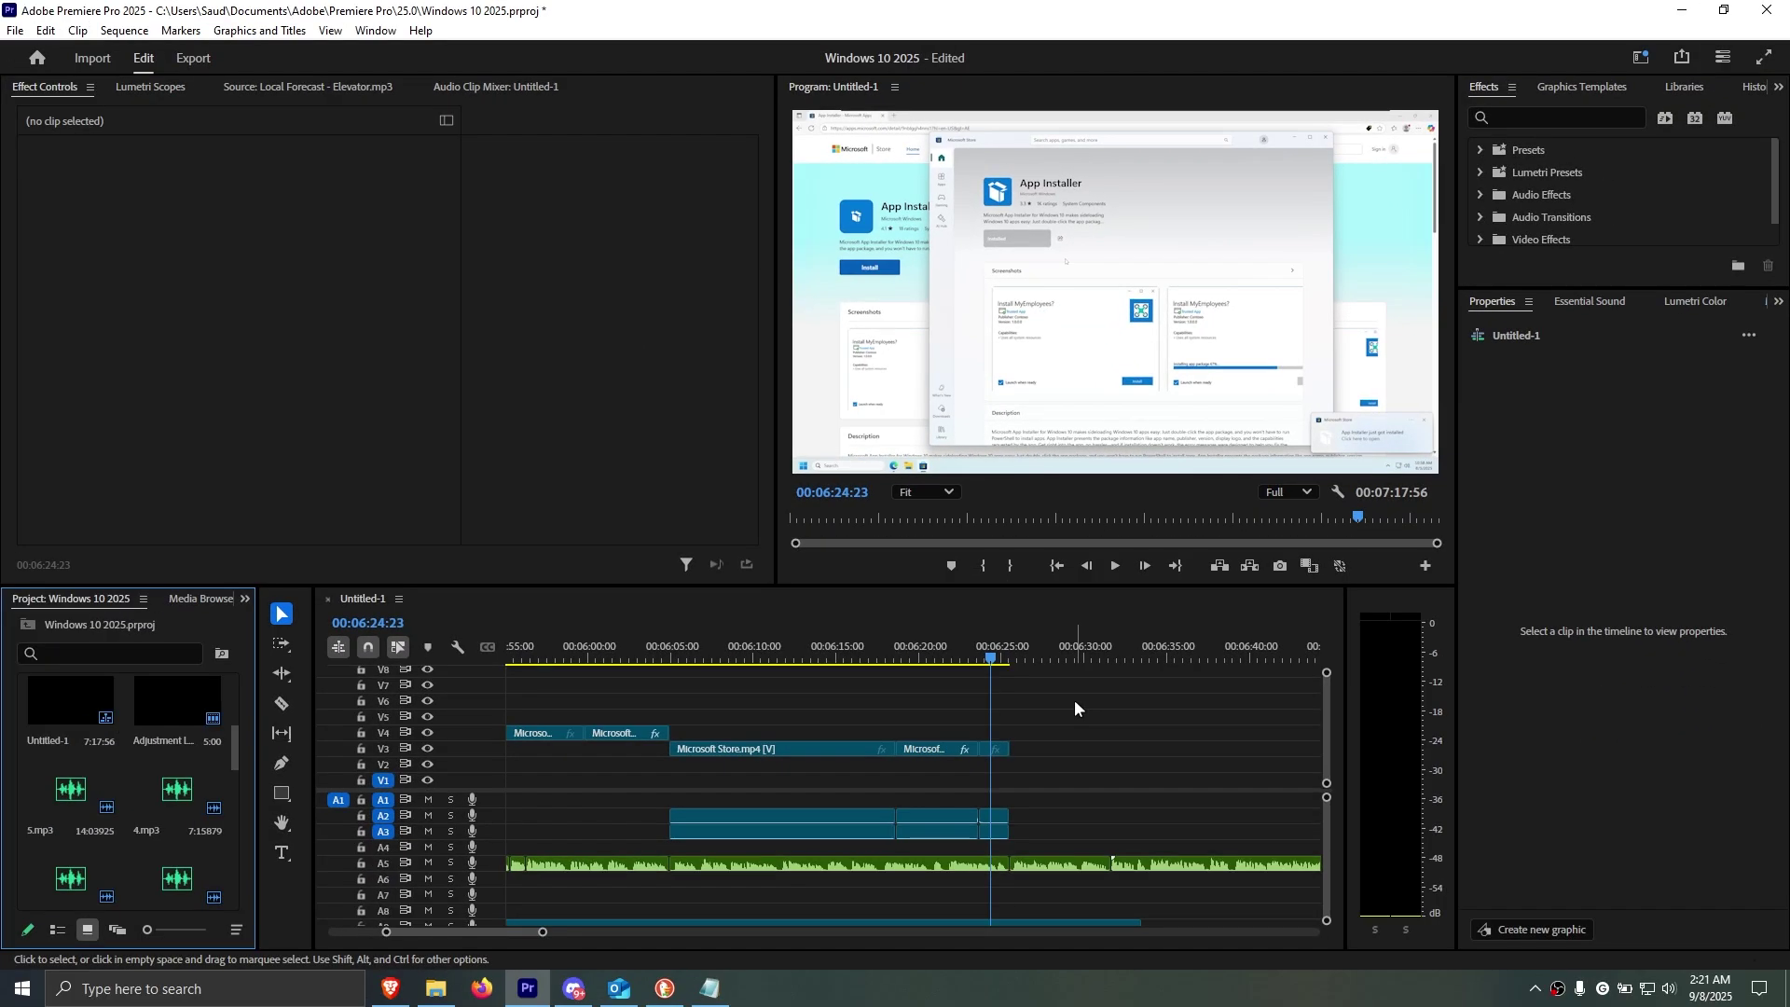
Run winver to show Windows 10 IoT Enterprise LTSC 21H2, build 19044.5965.
type("ver")
key("Return")
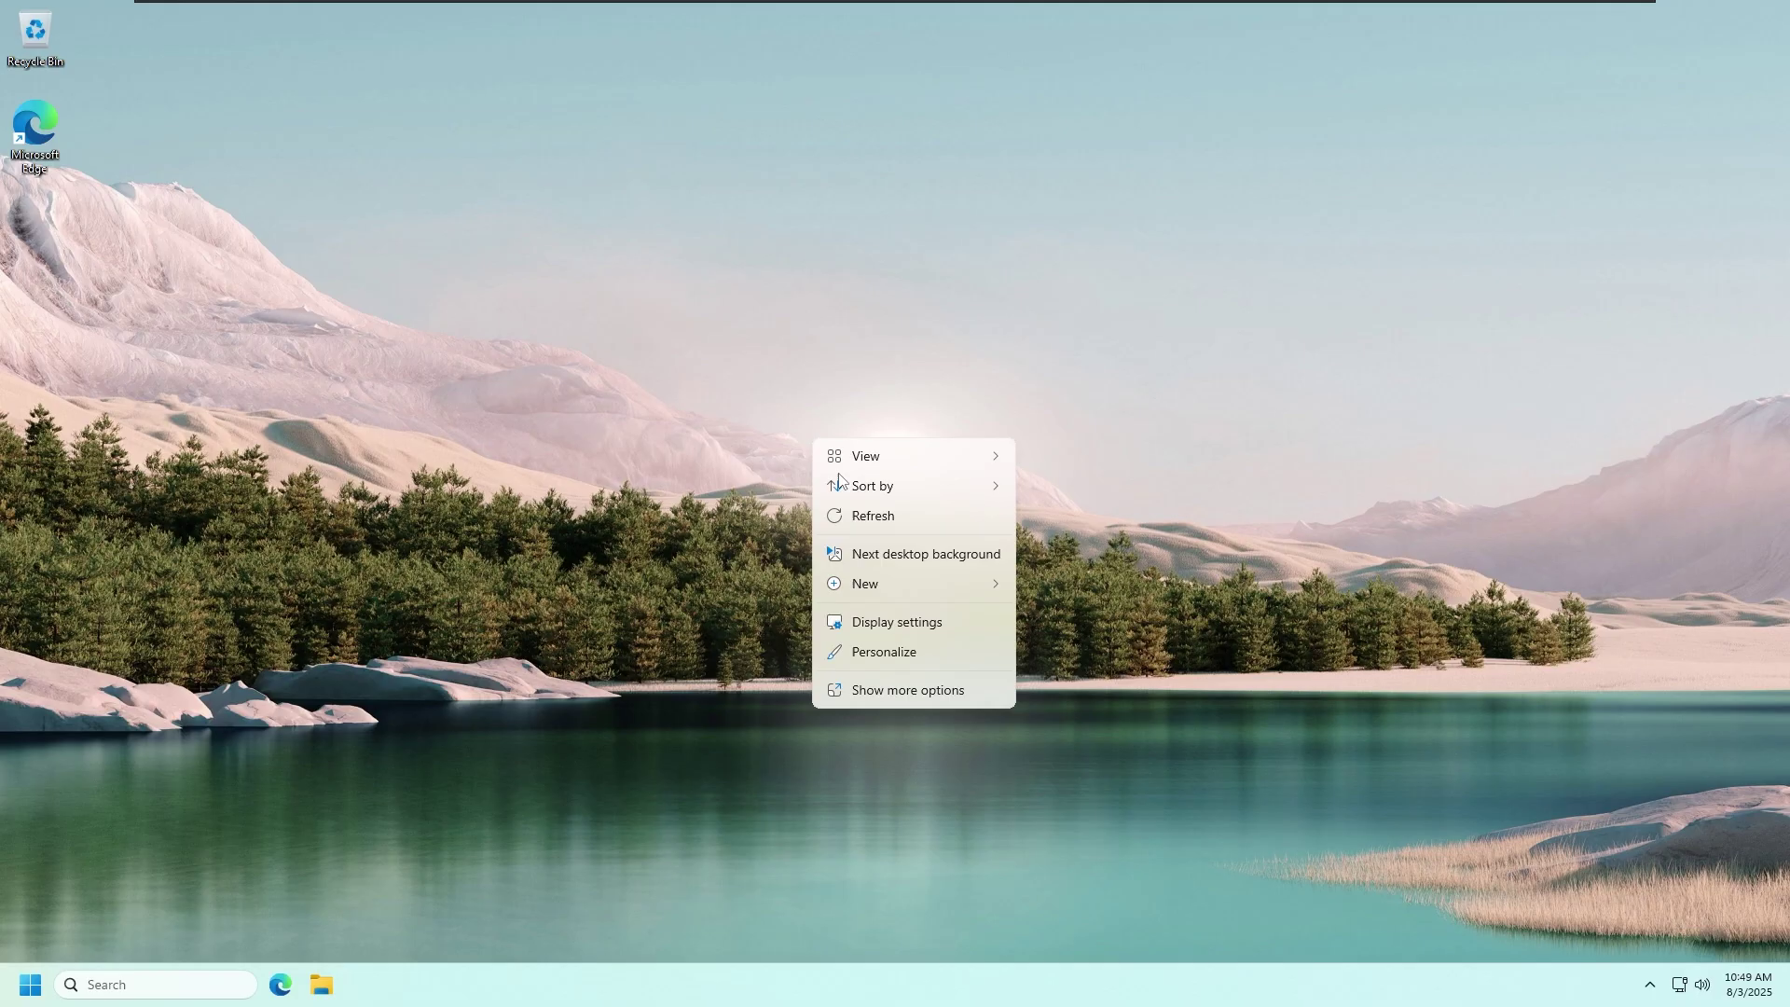
Refresh the desktop and scroll through the full list of installed apps in Start.
left_click(857, 513)
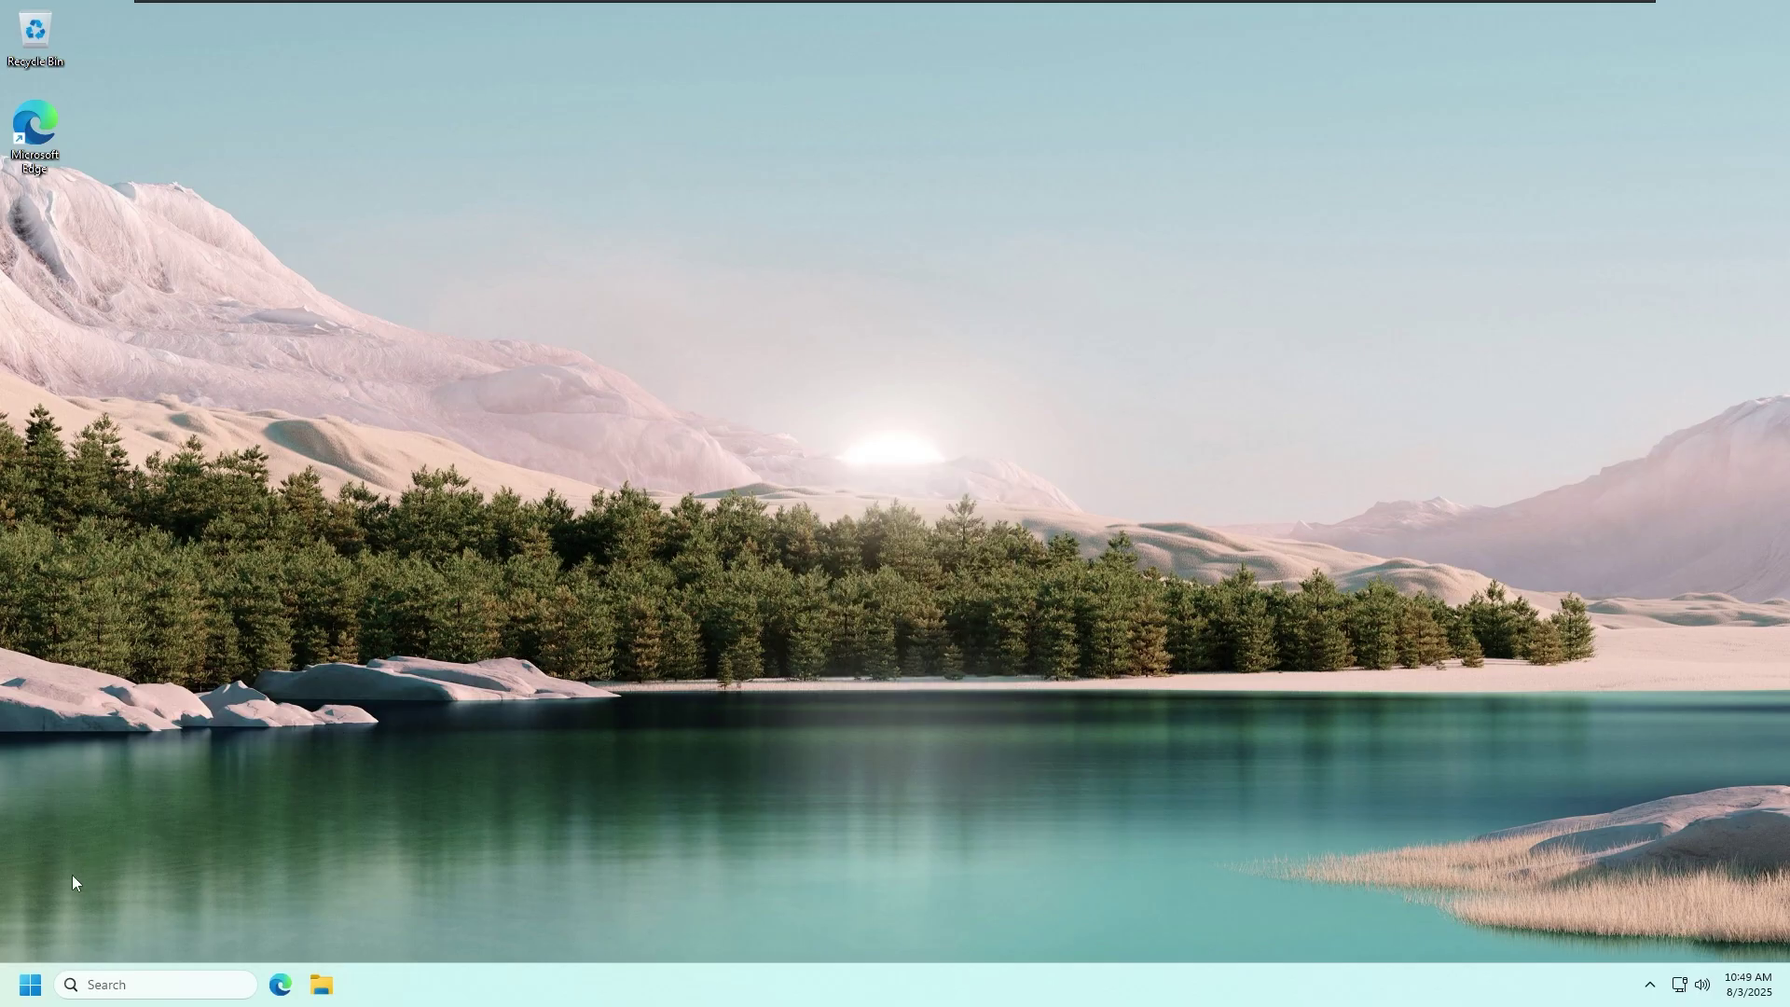
left_click(30, 985)
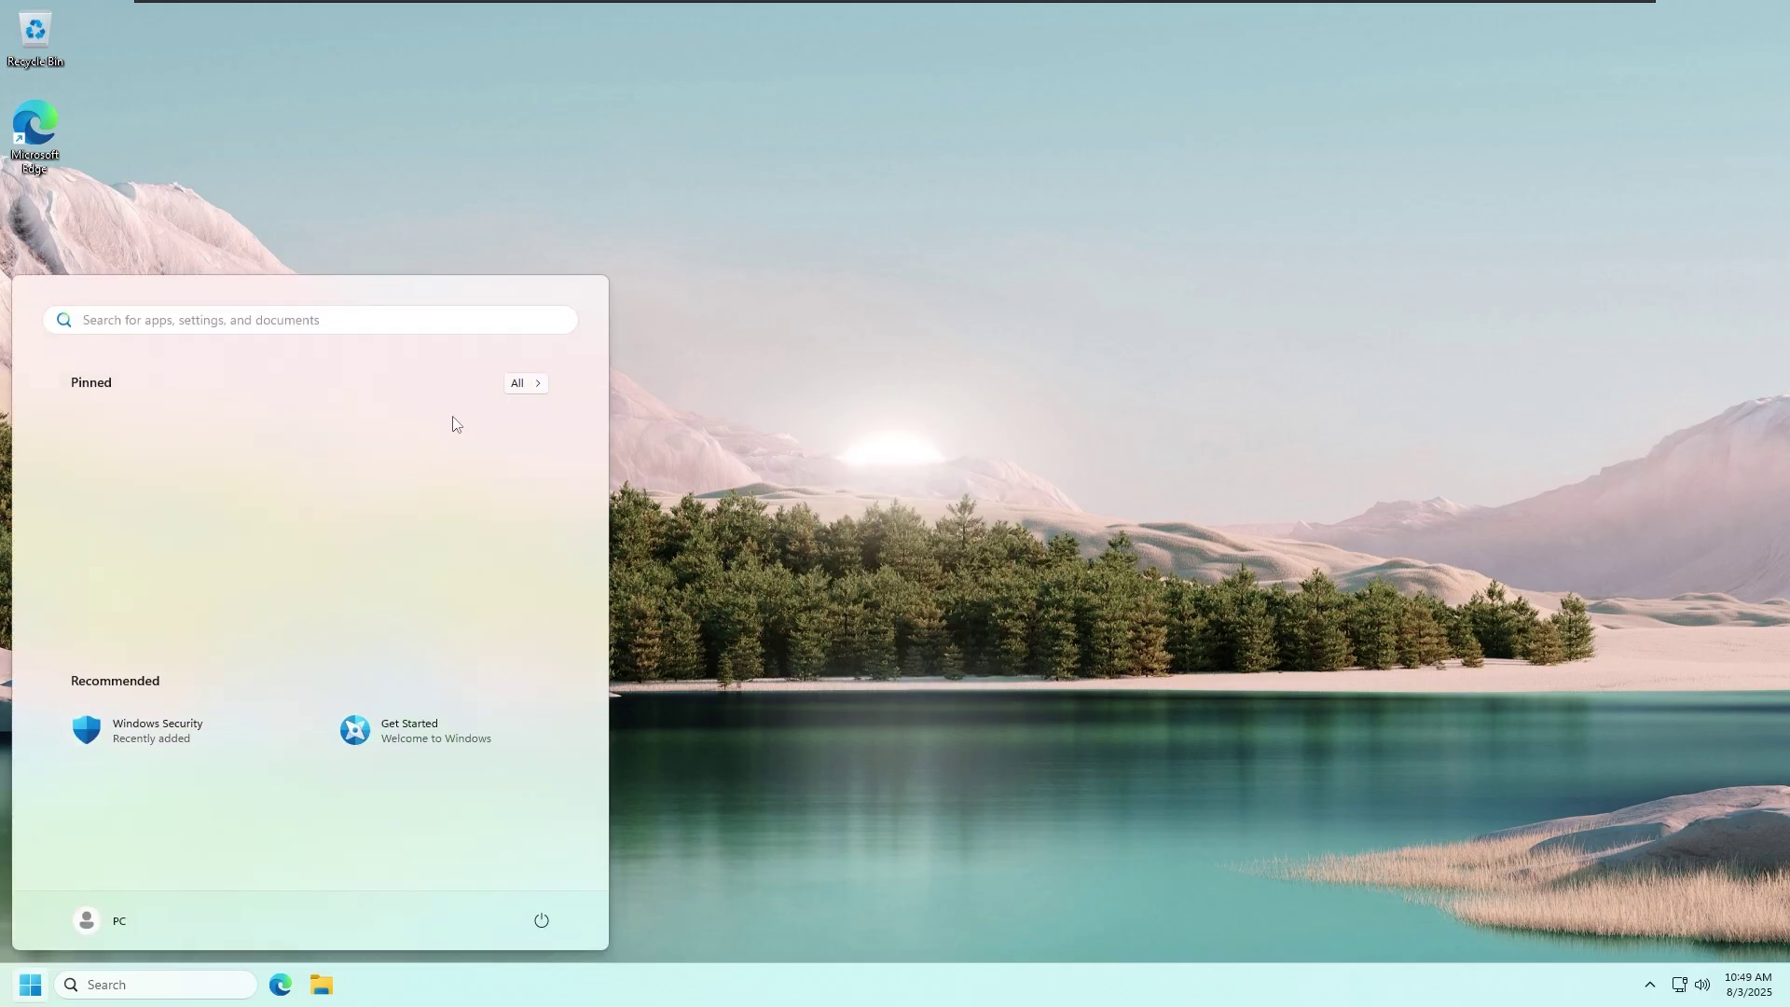
left_click(518, 383)
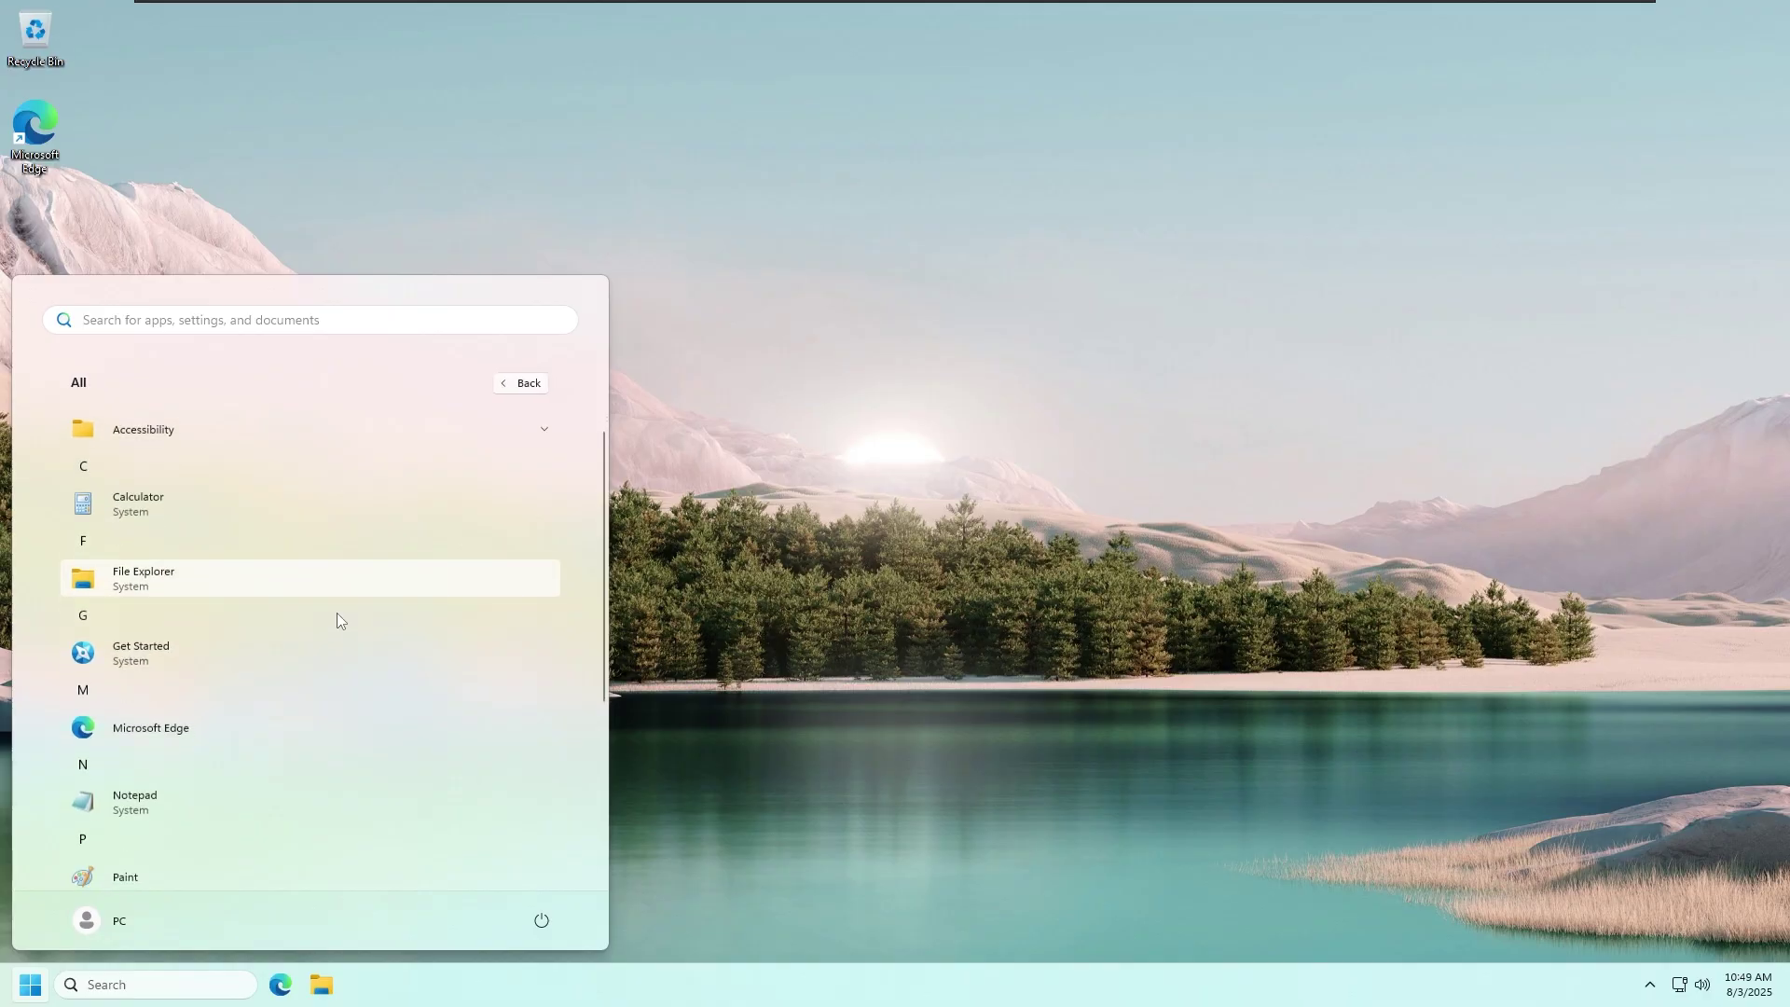
scroll(337, 613, "down", 4)
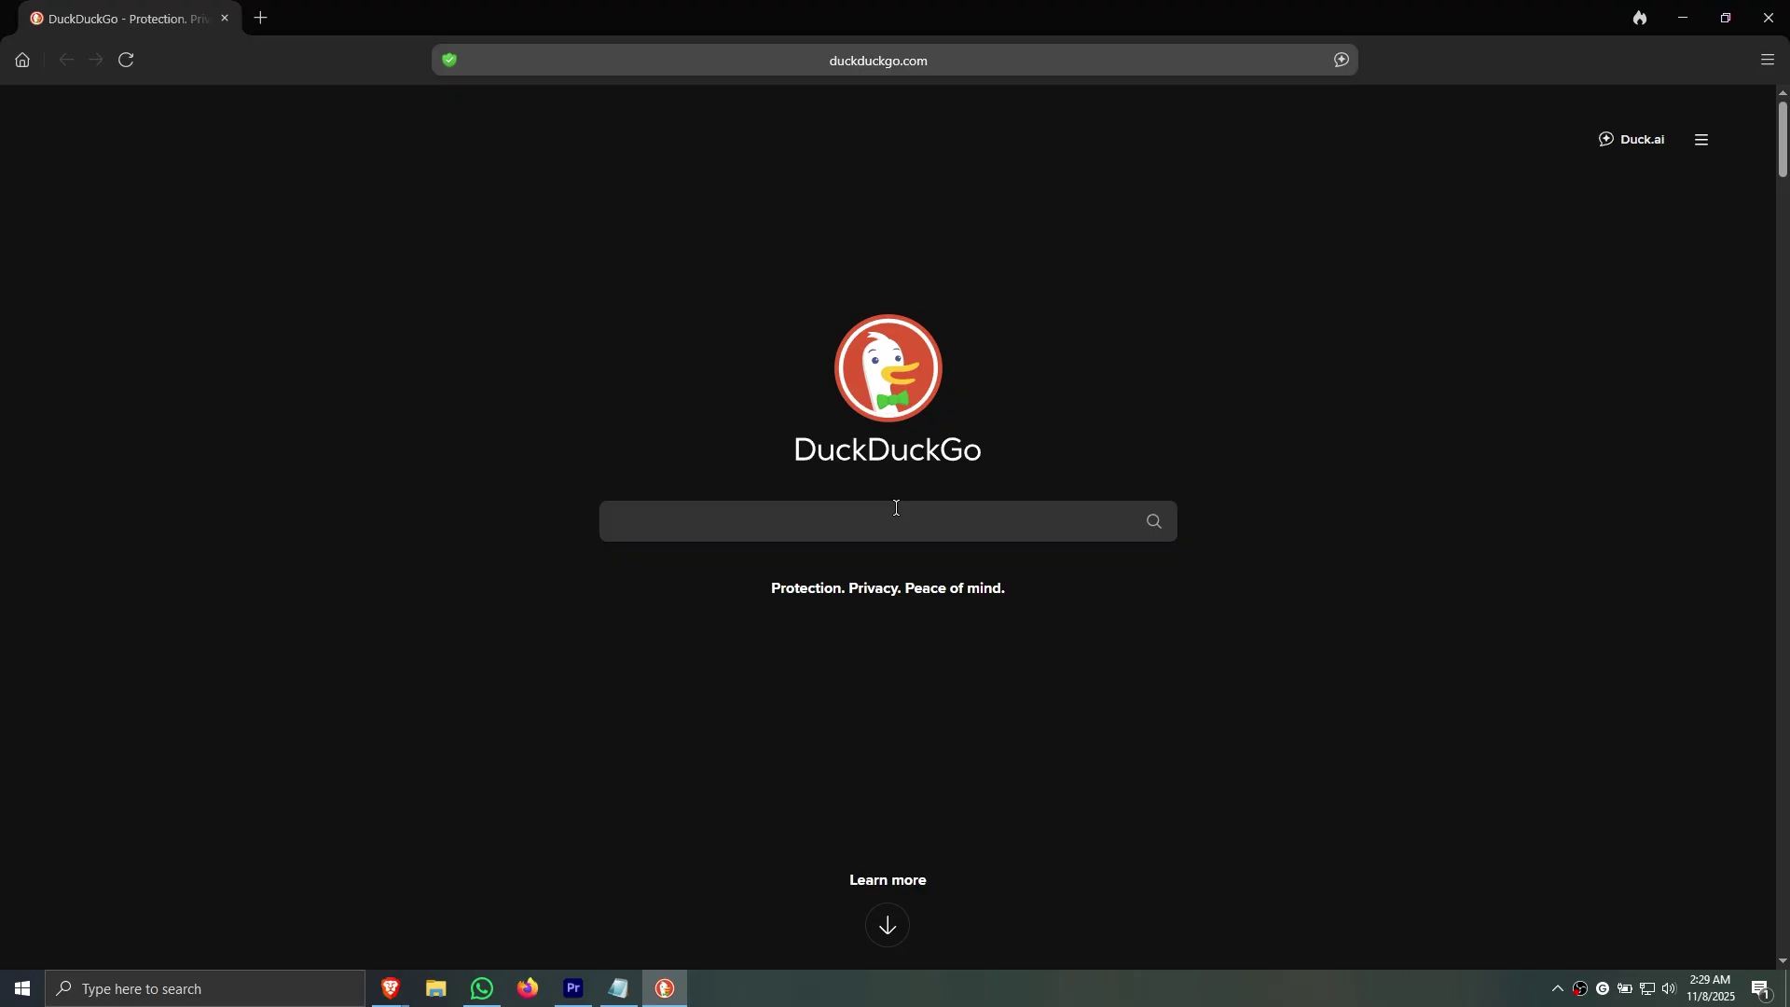
Search DuckDuckGo for 'ninite' and open the Ninite website.
type("ninite")
key("Return")
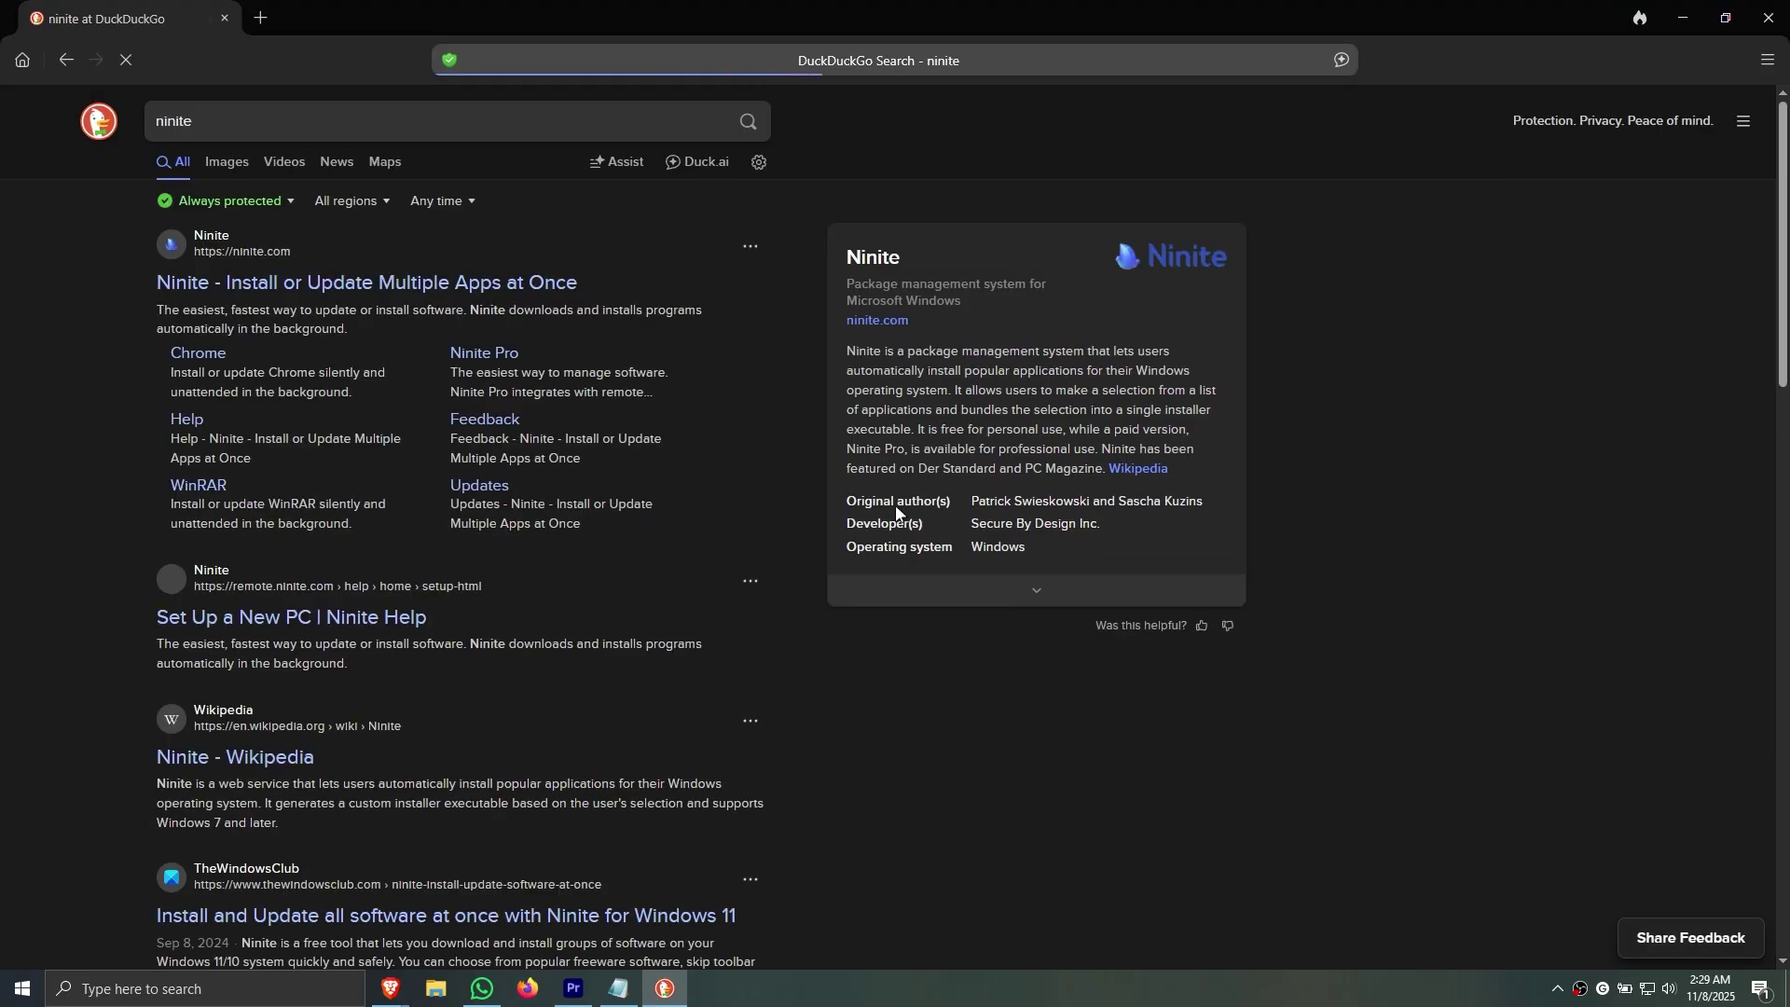
left_click(430, 288)
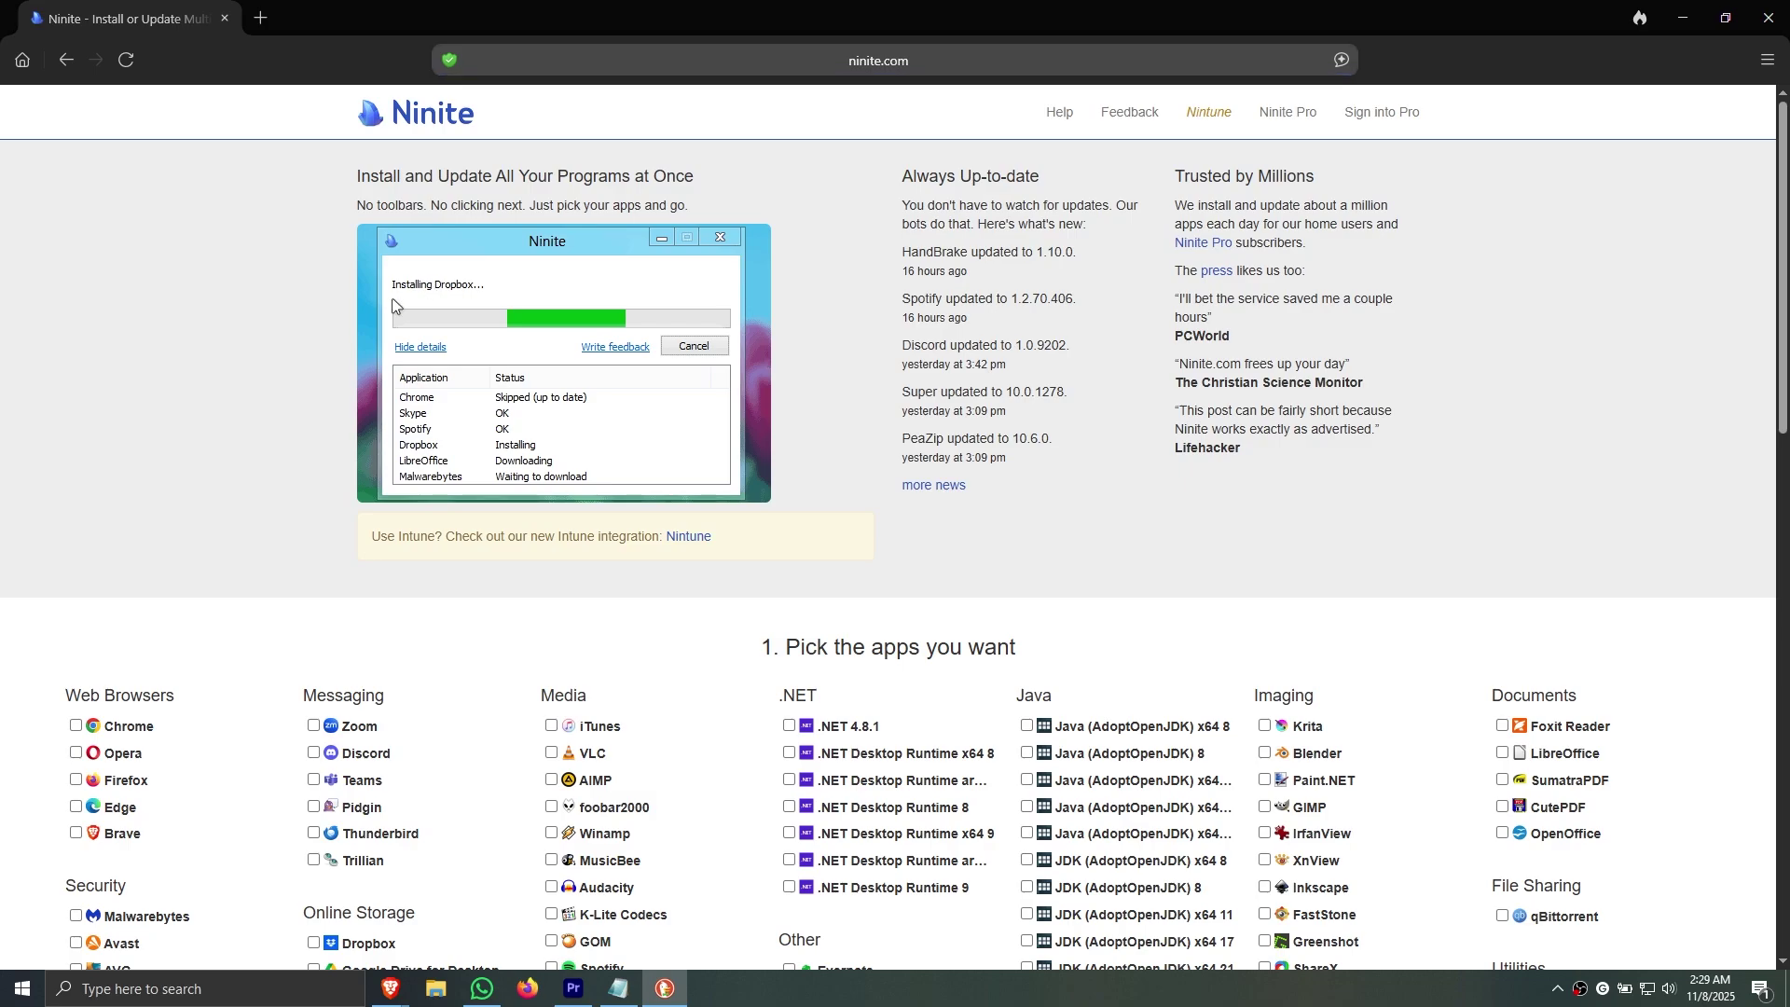
Tick Firefox, Discord, Thunderbird, Visual Studio Code and a few more apps on Ninite.
scroll(233, 560, "down", 2)
left_click(77, 619)
scroll(186, 560, "down", 1)
left_click(314, 476)
left_click(314, 552)
scroll(550, 773, "down", 4)
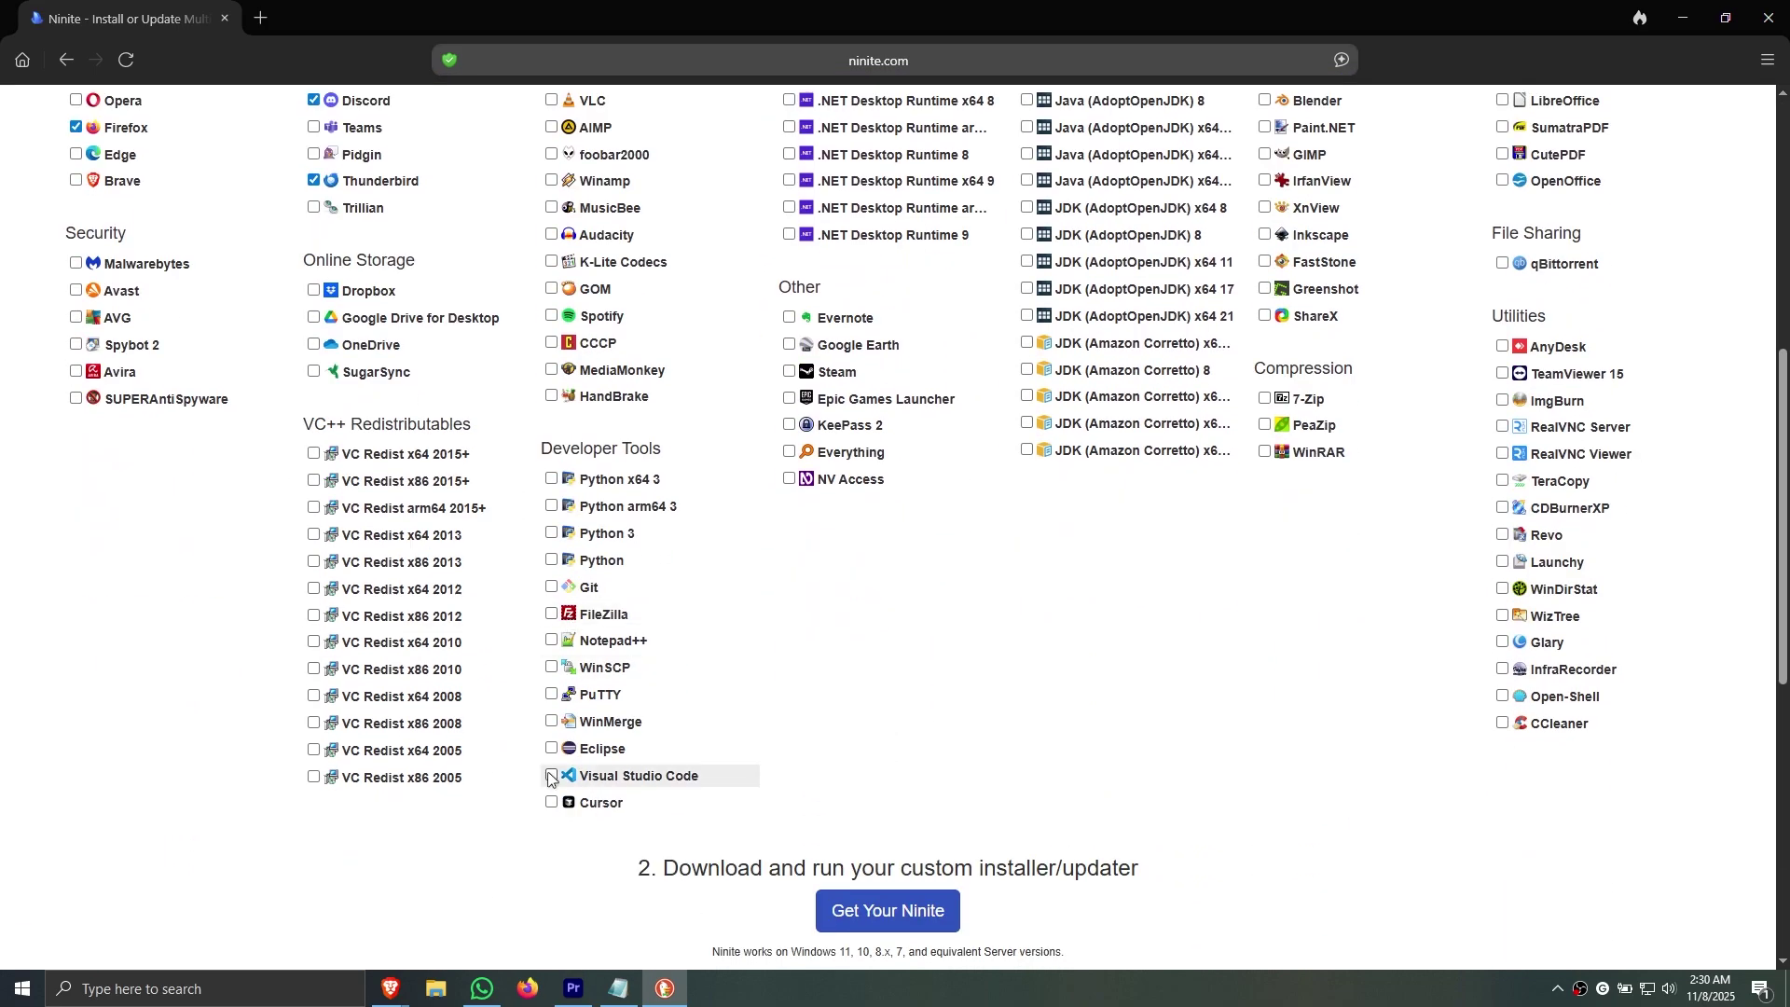
left_click(551, 777)
scroll(551, 777, "up", 1)
left_click(551, 733)
left_click(551, 410)
left_click(551, 193)
Add IrfanView, Revo, WizTree and others, then download and open the custom Ninite installer.
left_click(790, 545)
left_click(1265, 546)
left_click(1265, 408)
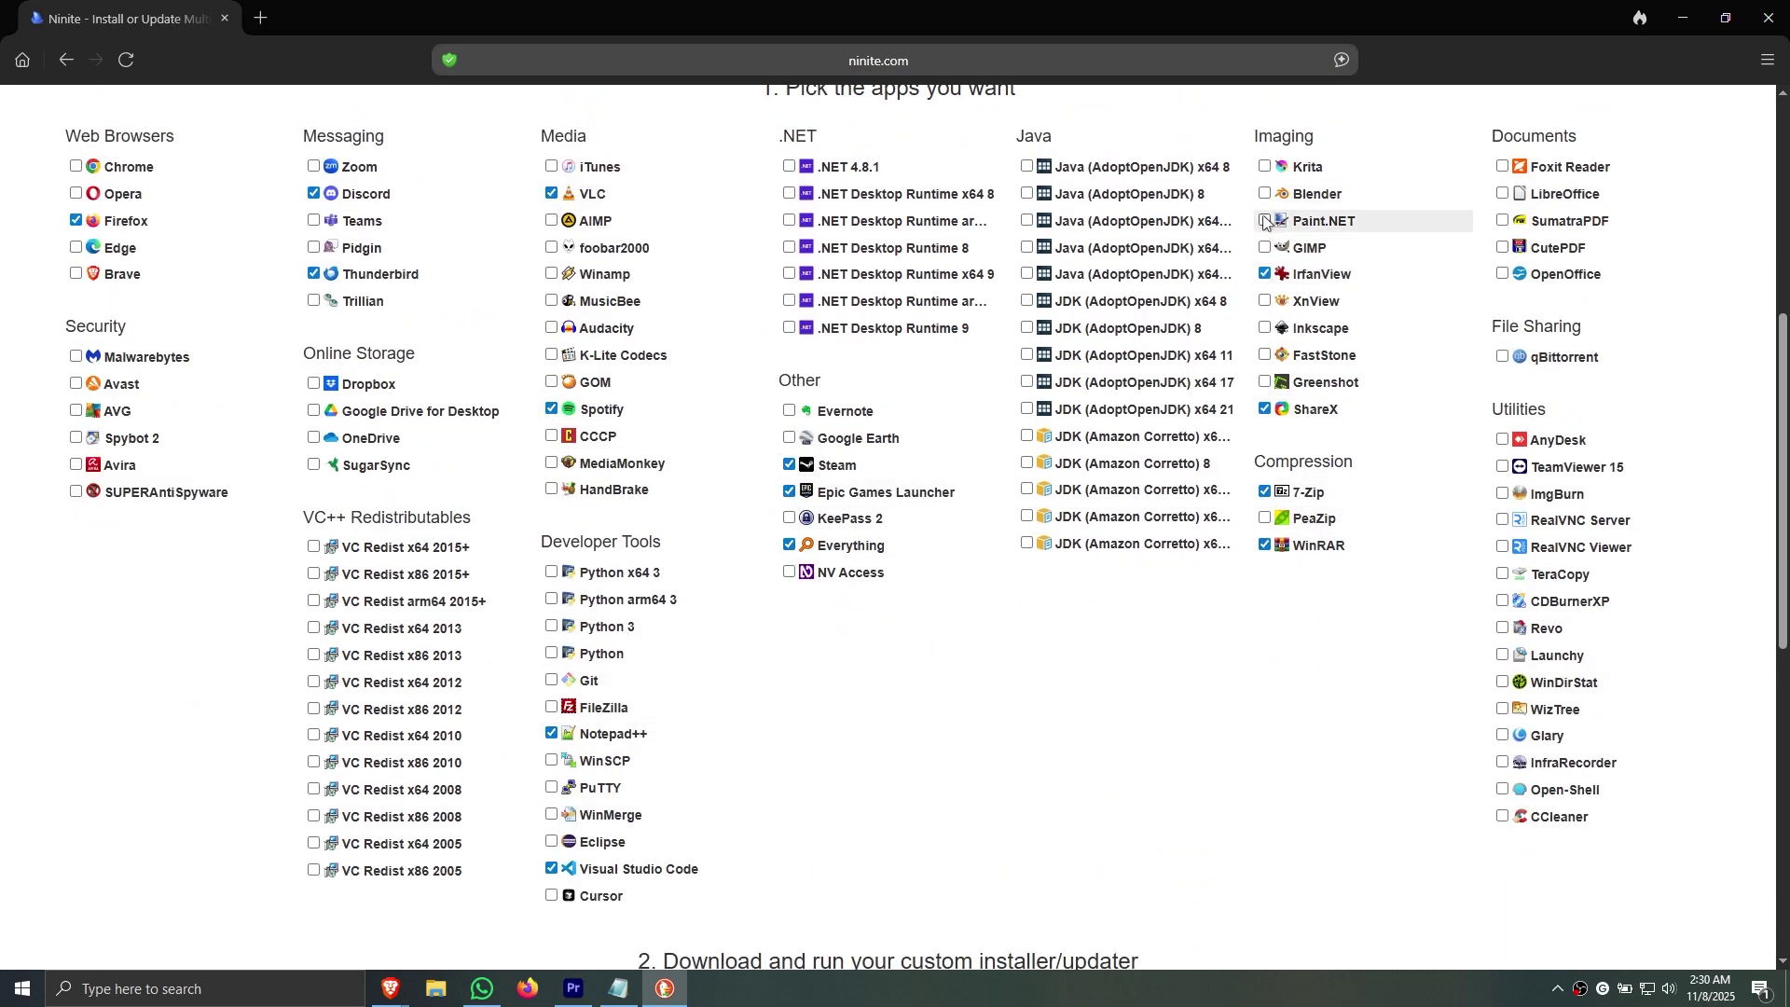
left_click(1502, 627)
left_click(1502, 709)
scroll(1502, 708, "down", 5)
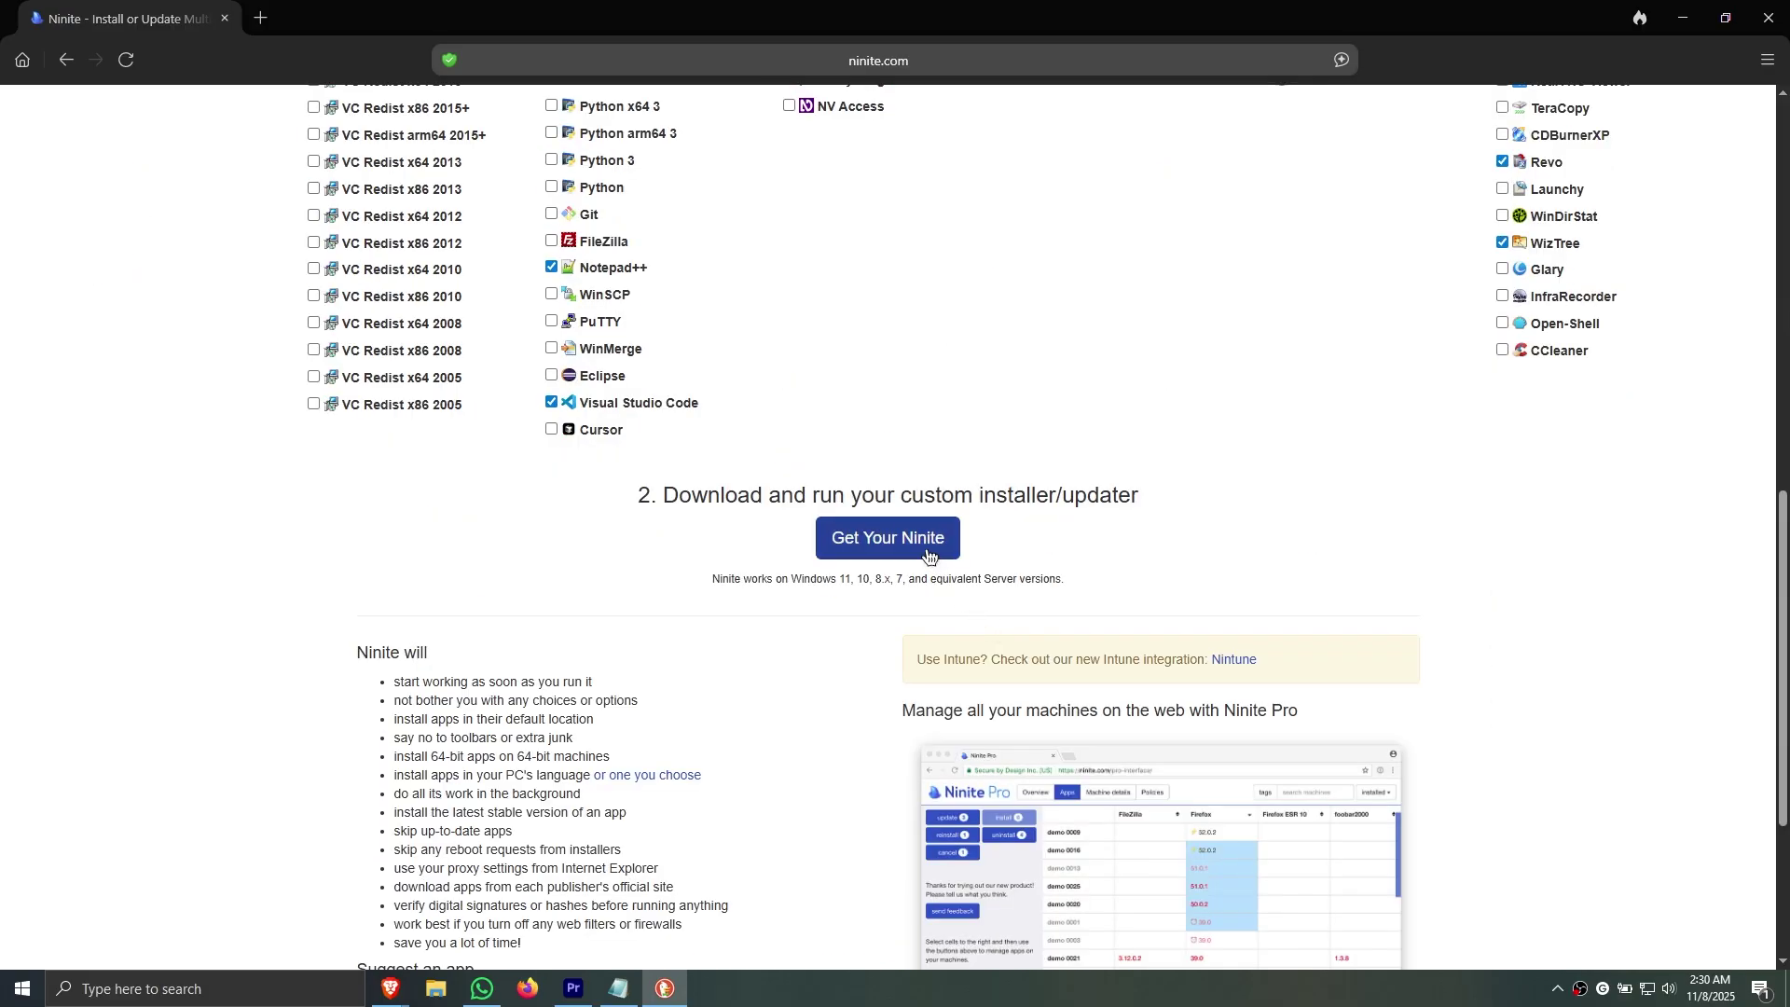
left_click(928, 557)
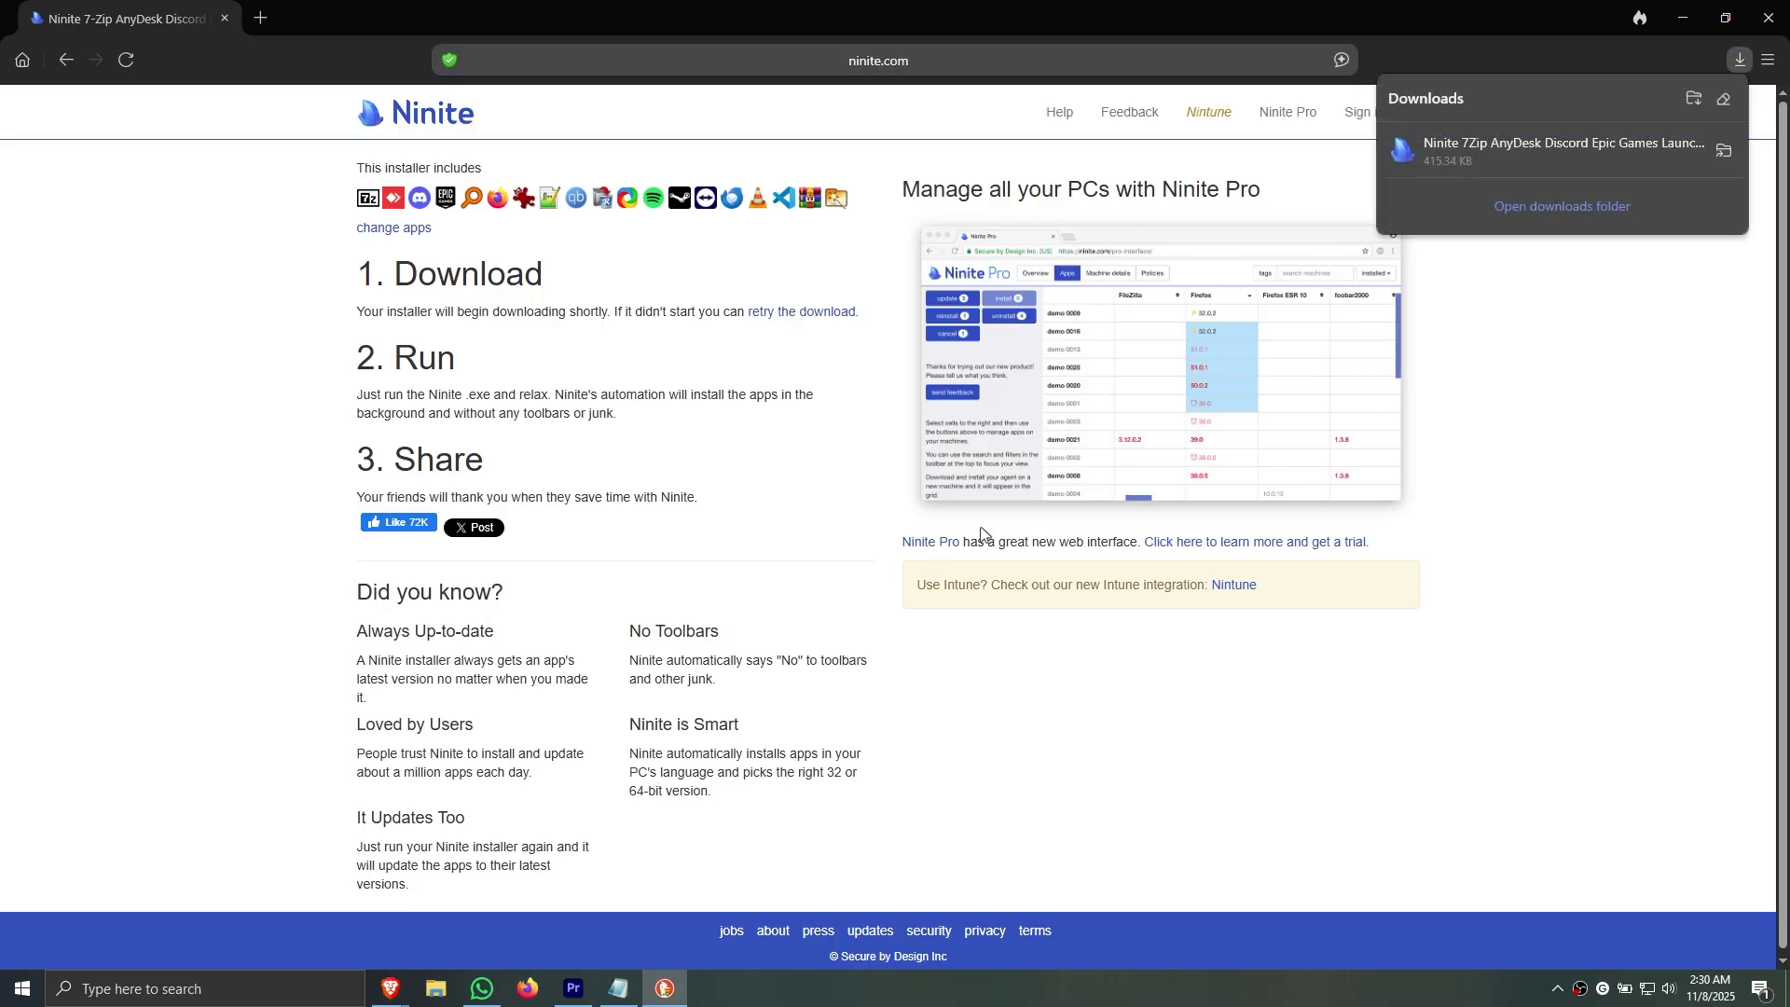
left_click(1624, 148)
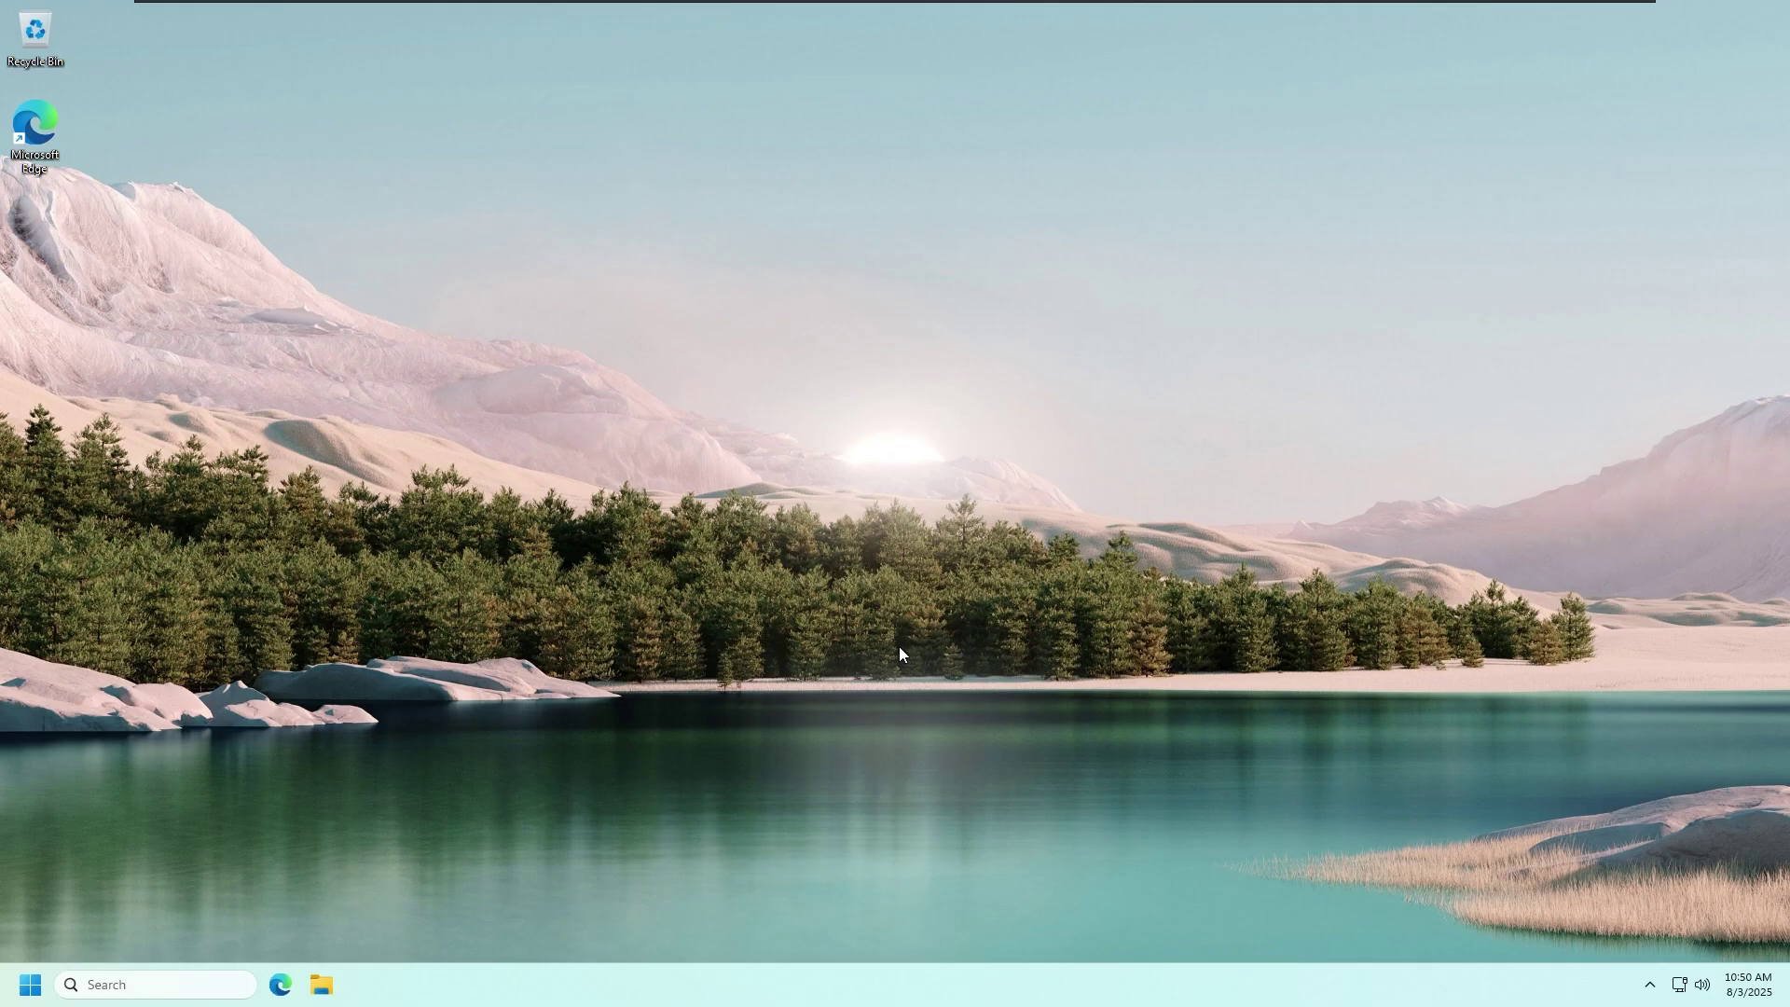